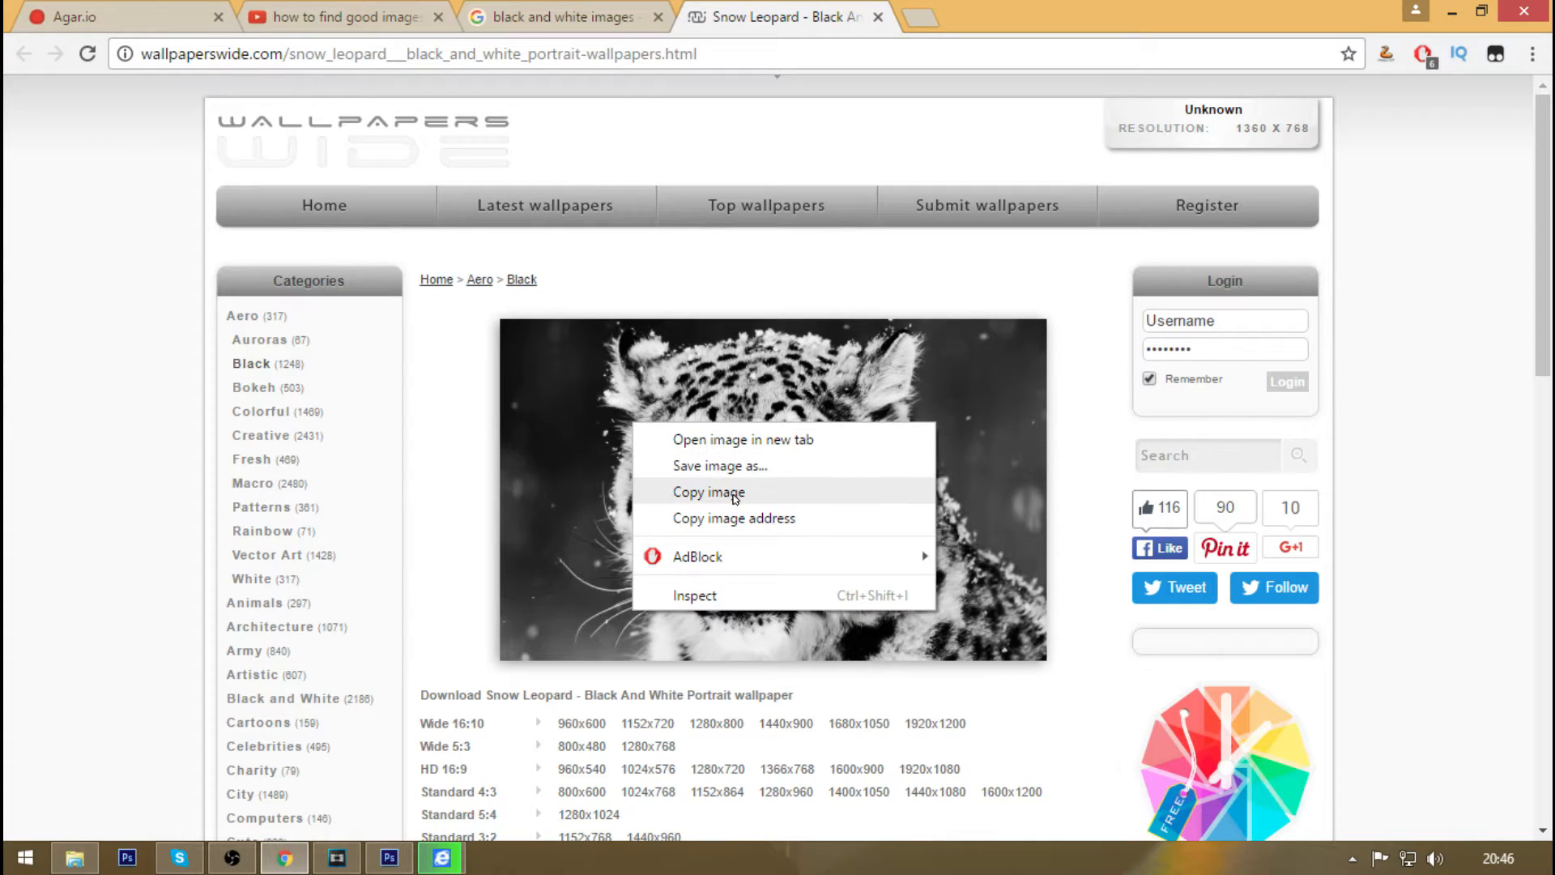
- Copy the snow leopard wallpaper image from the web page and switch to Photoshop
left_click(709, 492)
left_click(390, 858)
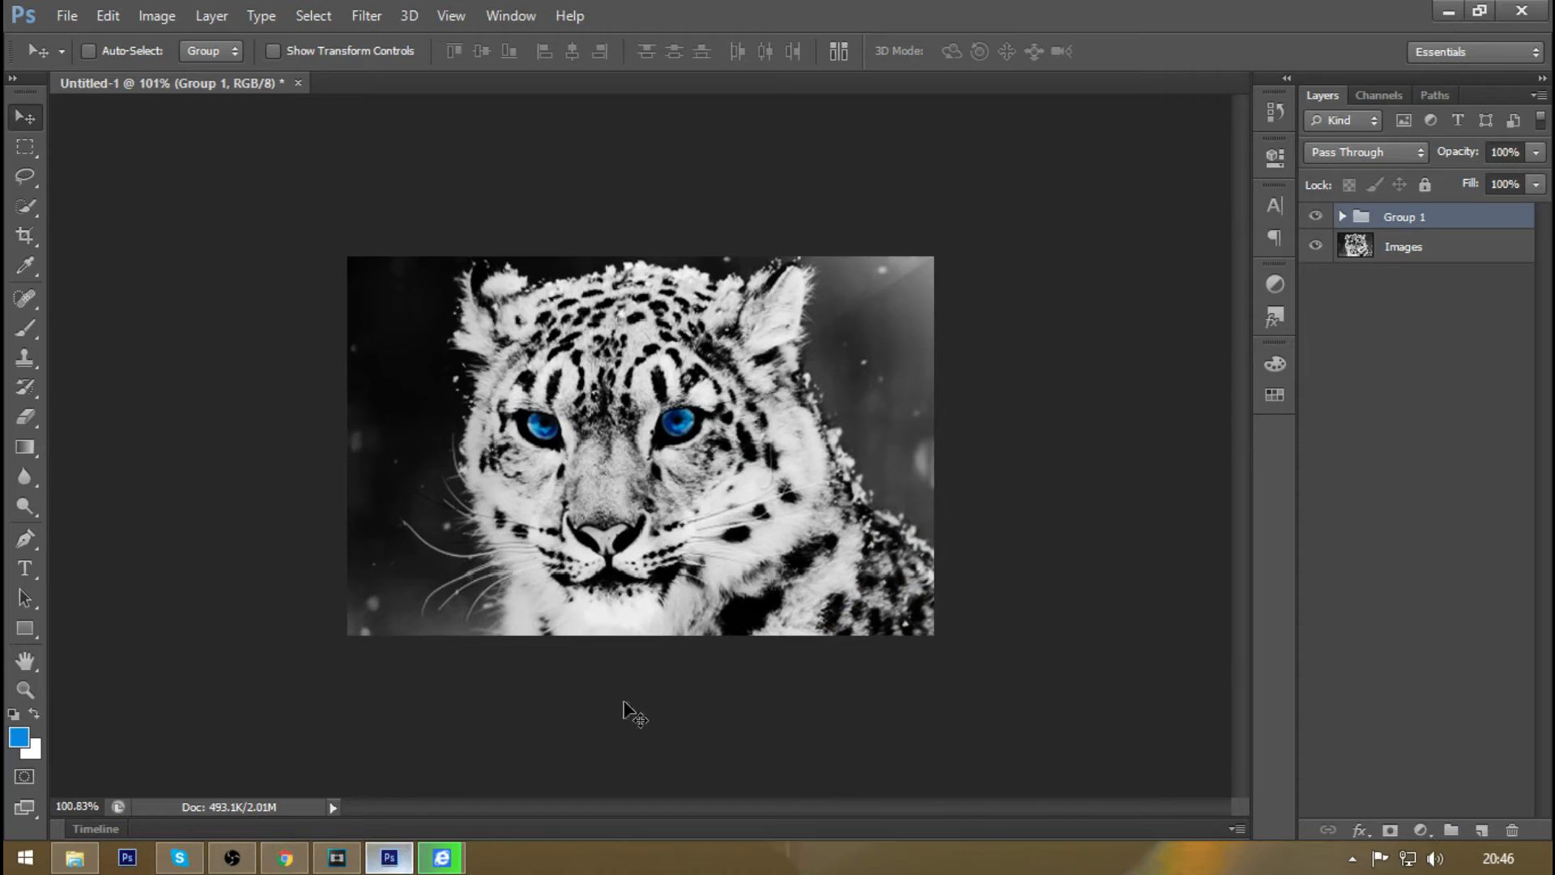
left_click(107, 15)
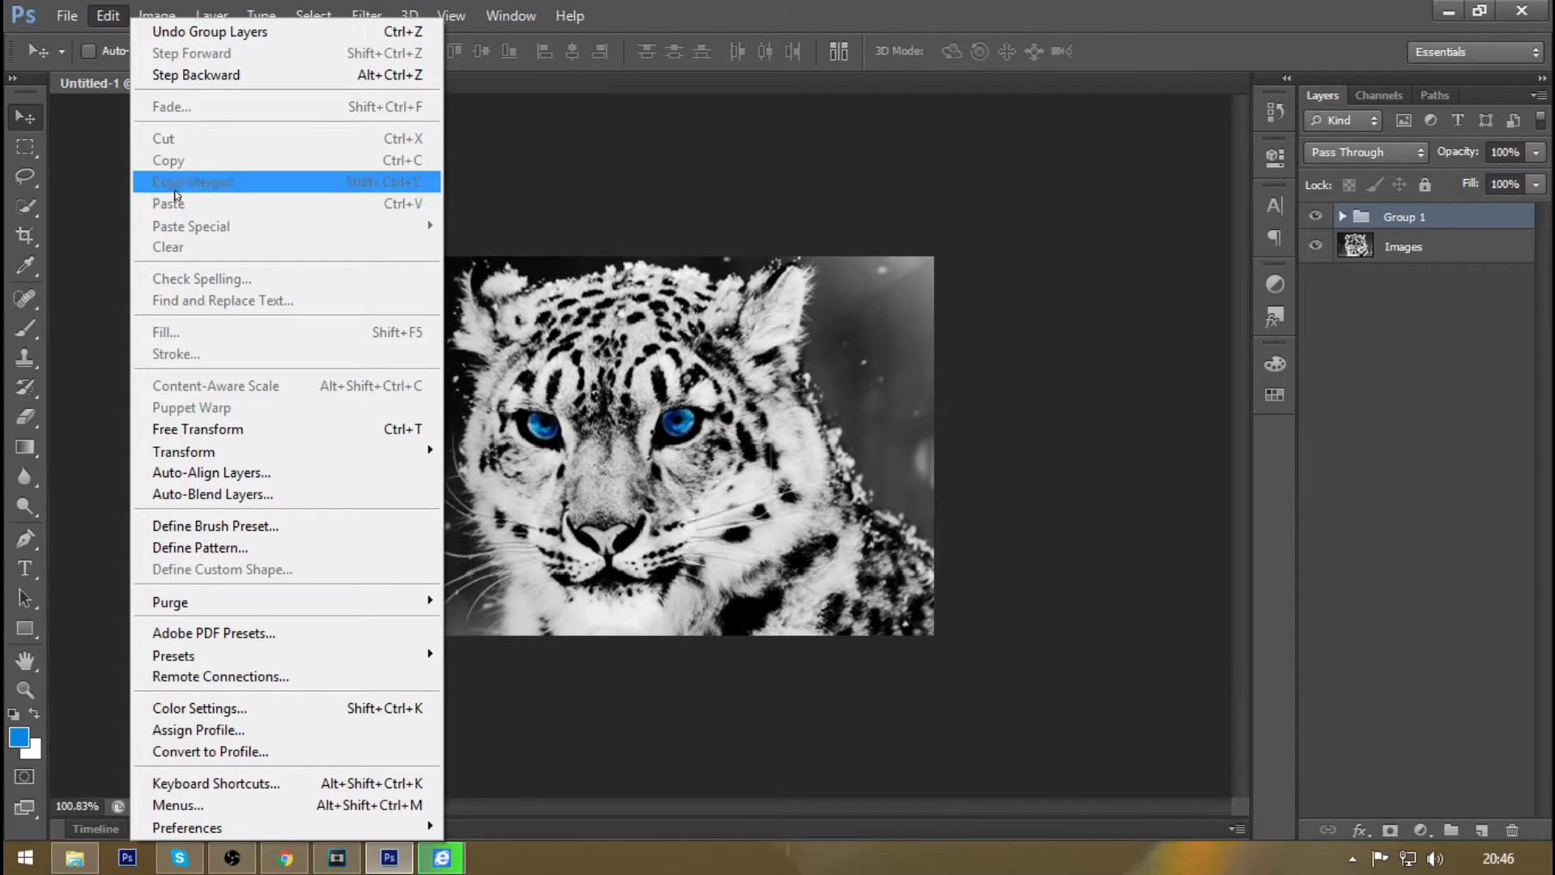
left_click(1410, 219)
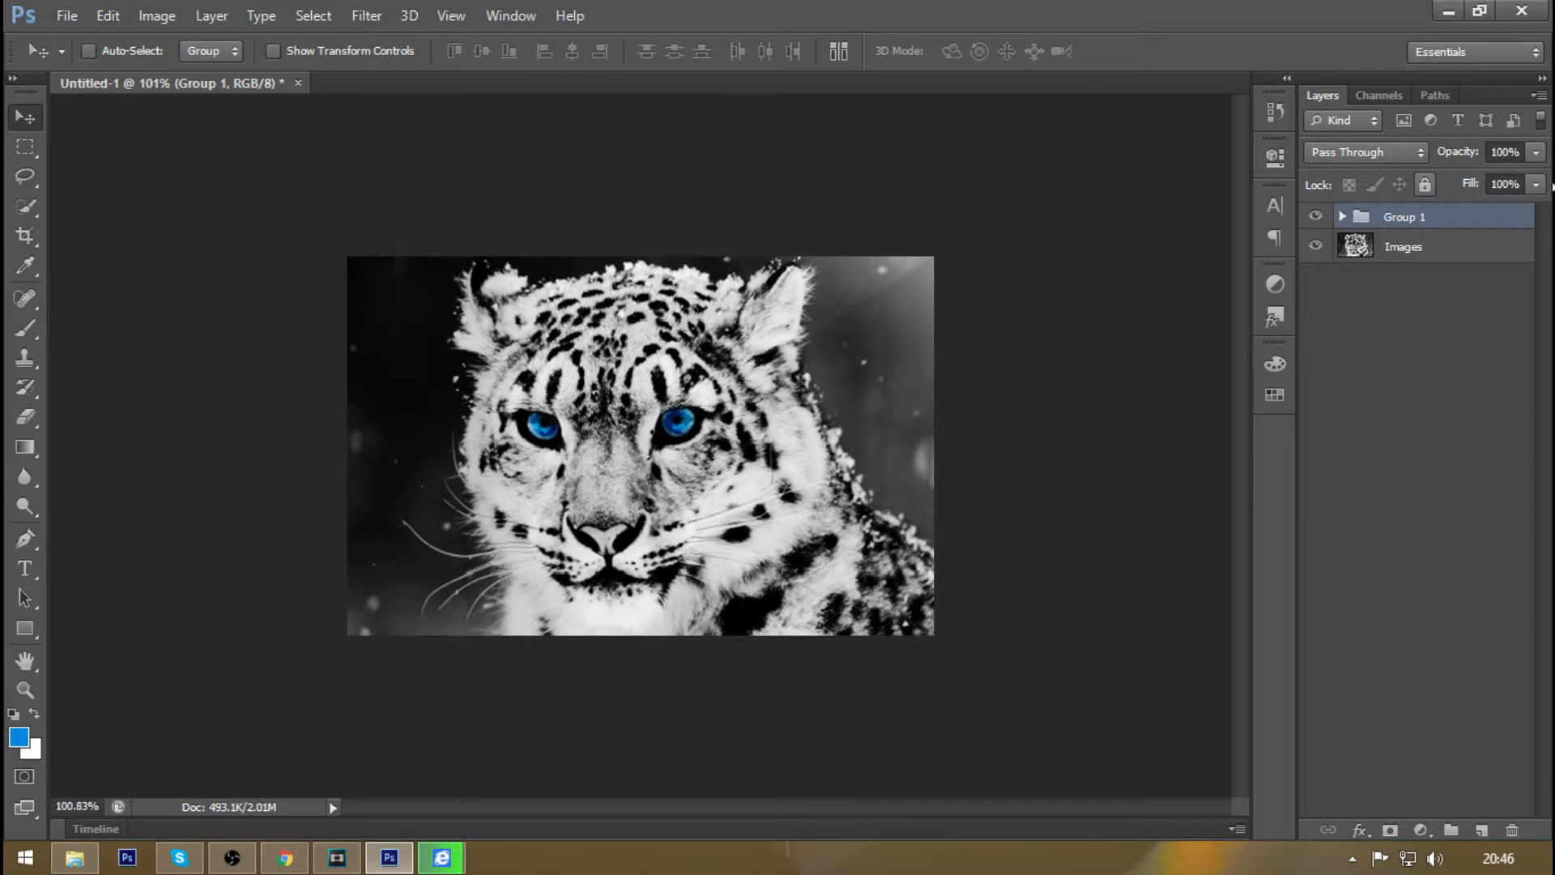
- Compare the leopard image with and without Group 1, and remove the group so only the Images layer remains
left_click(1317, 217)
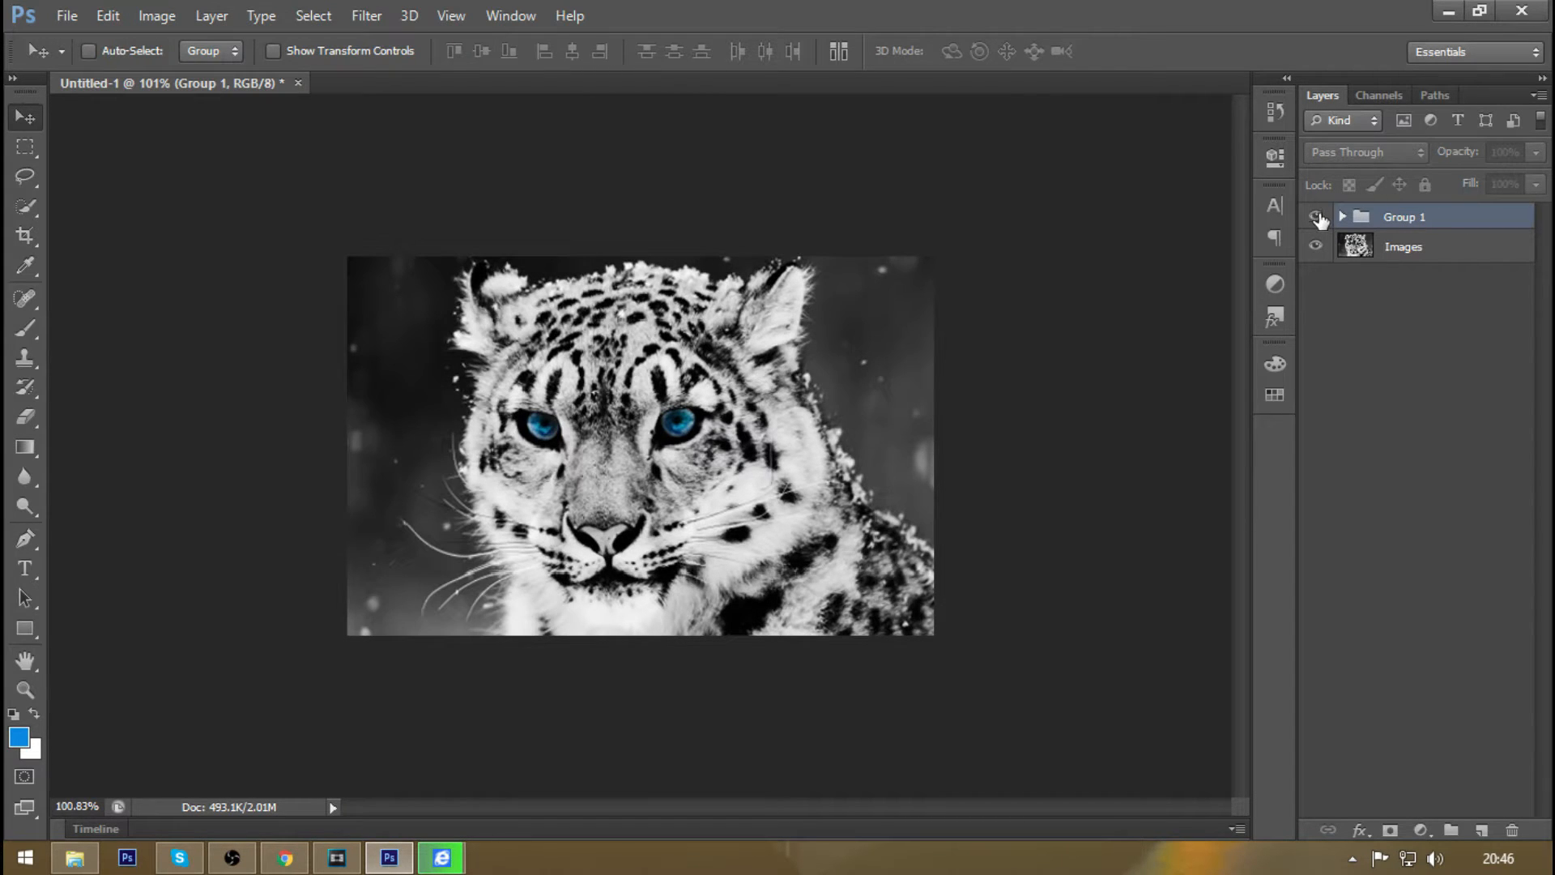
left_click(1317, 218)
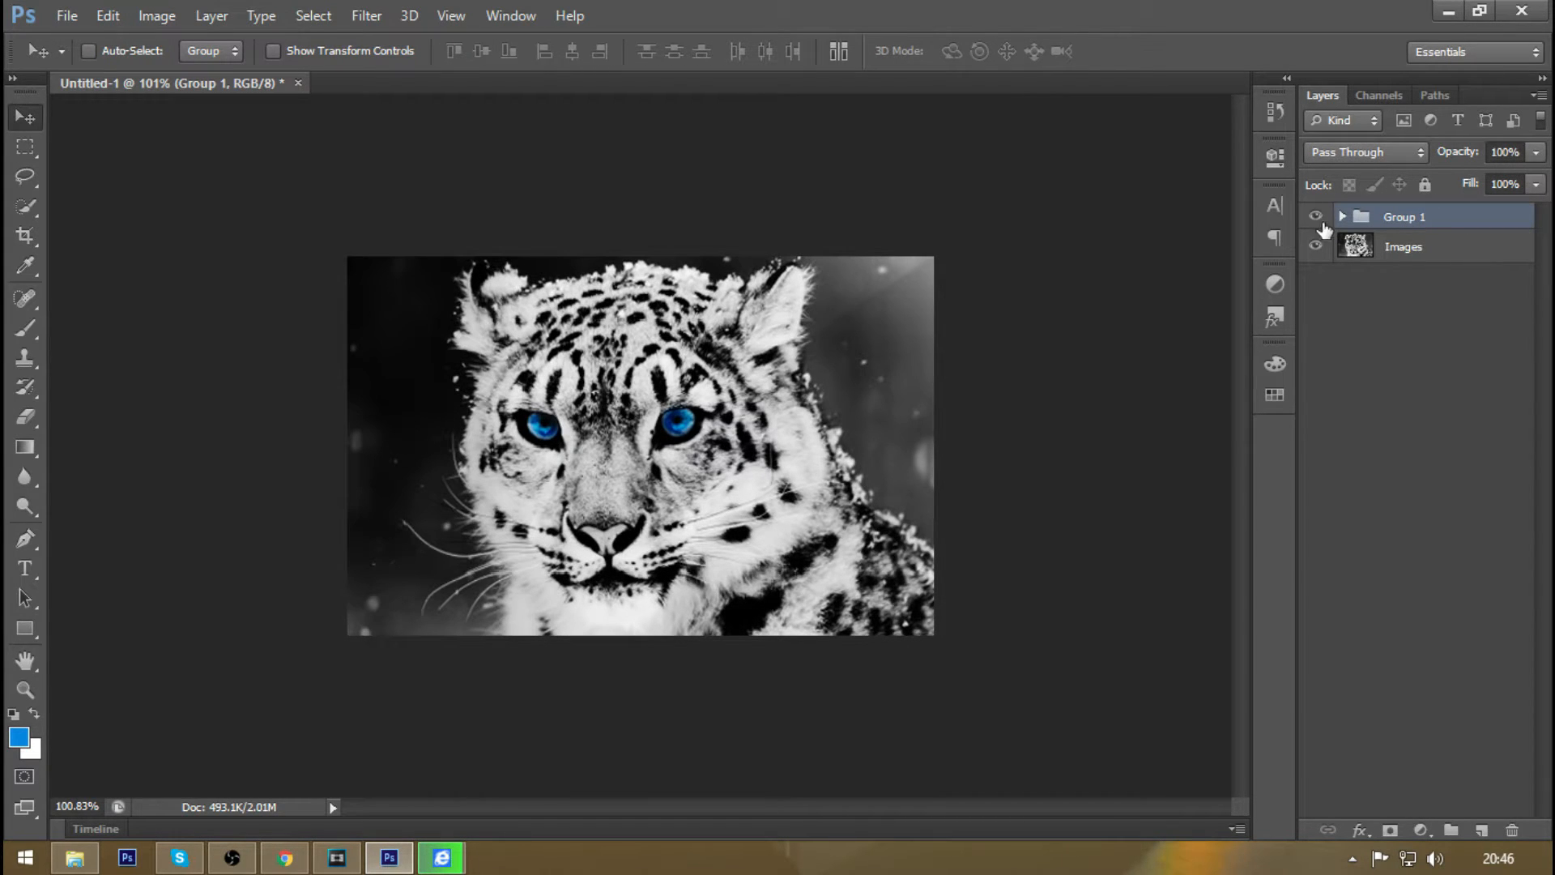
left_click(1342, 217)
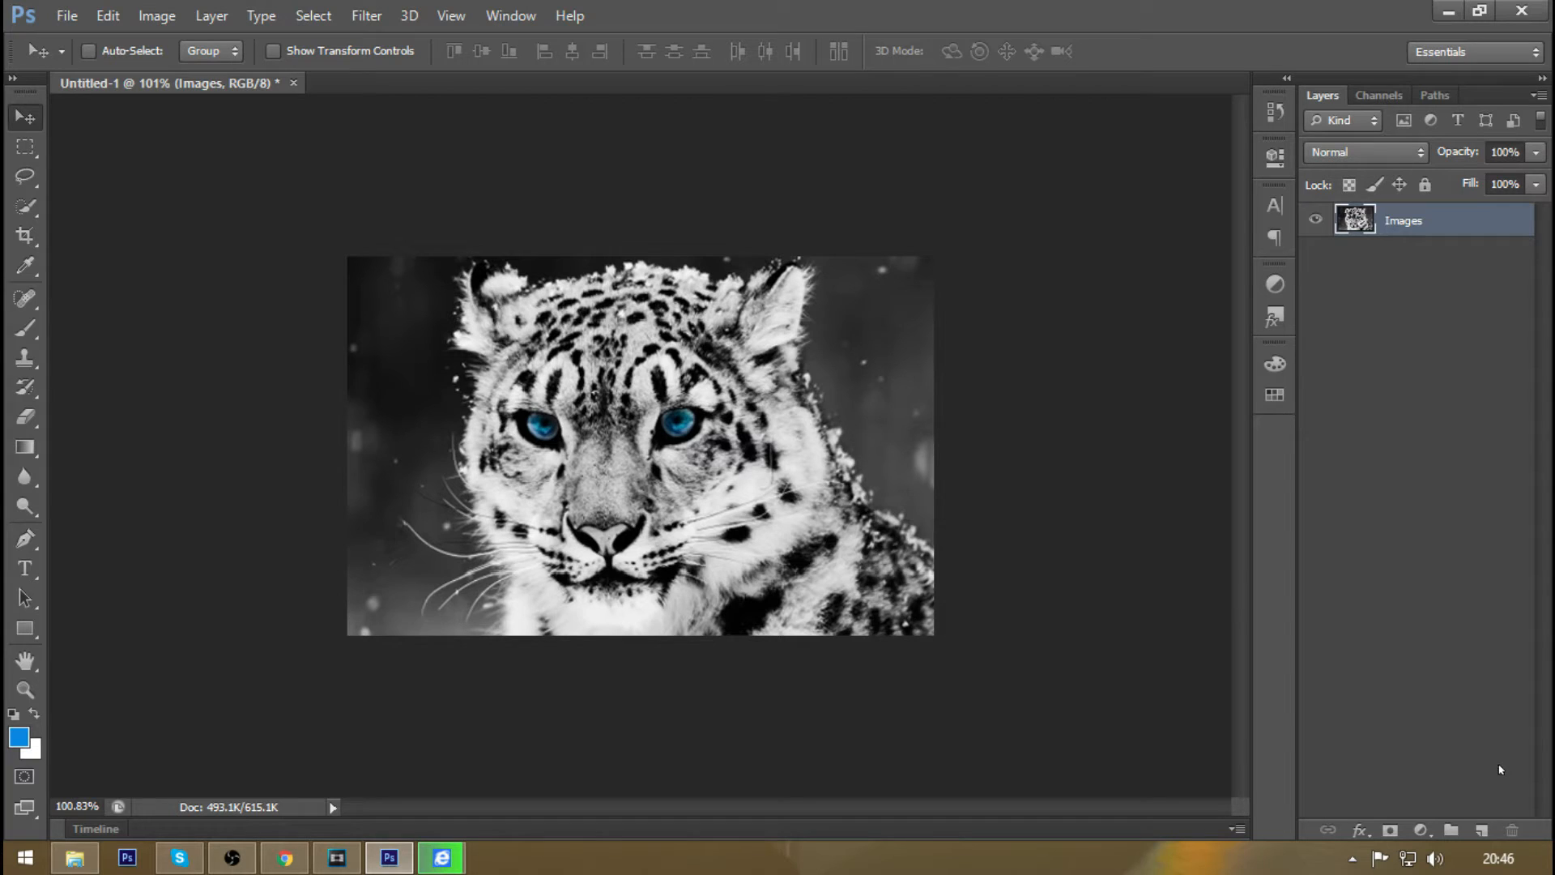
- Create a new layer named "Lihting" above the Images layer
key("ctrl+shift+n")
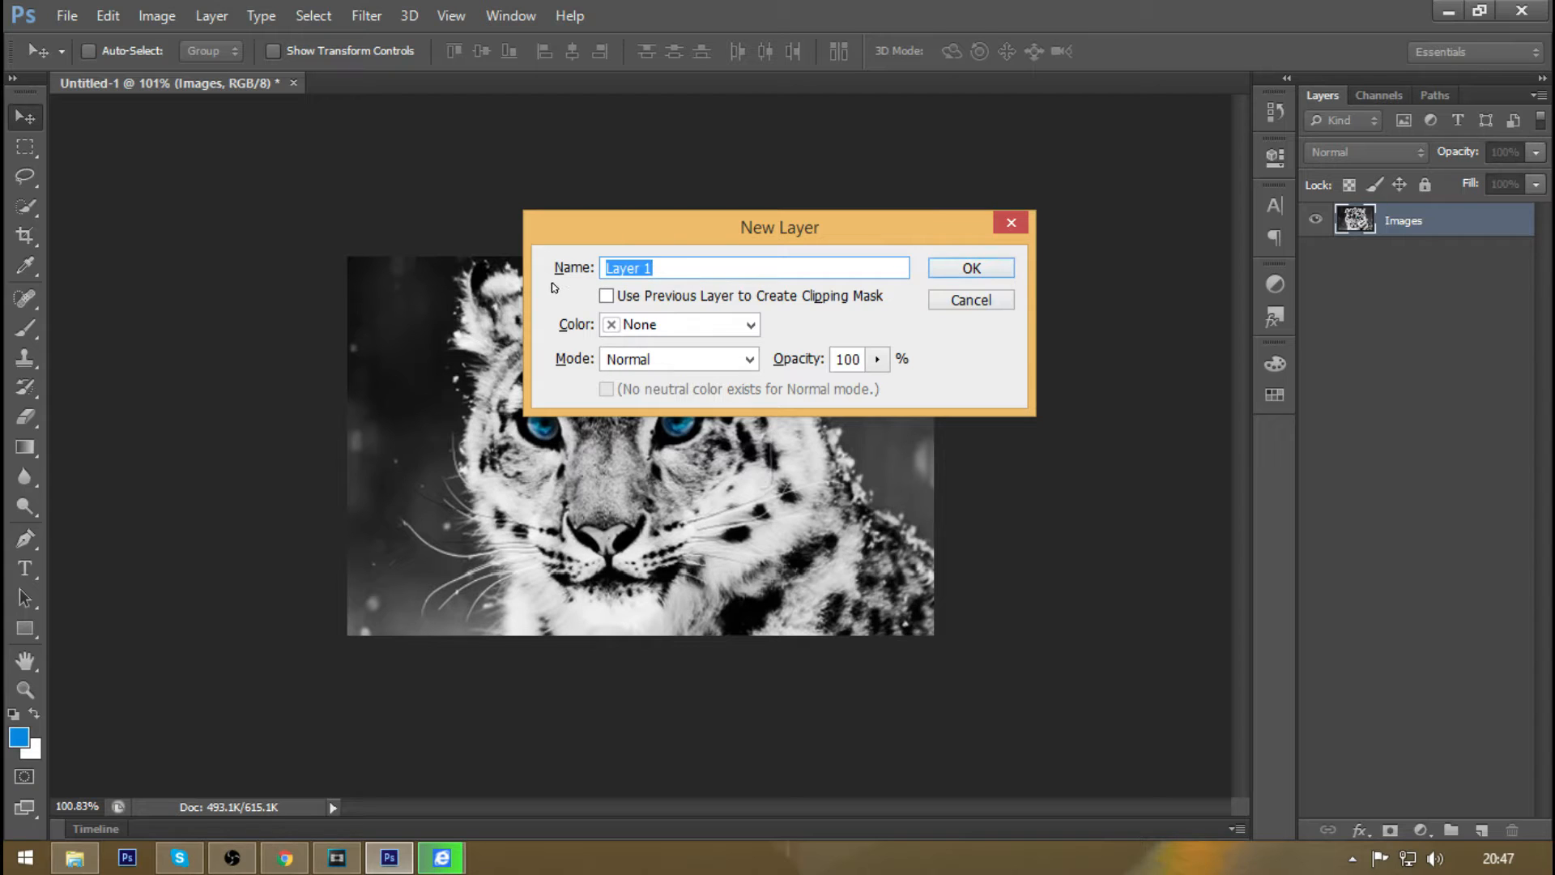
type("Lihting")
left_click(971, 268)
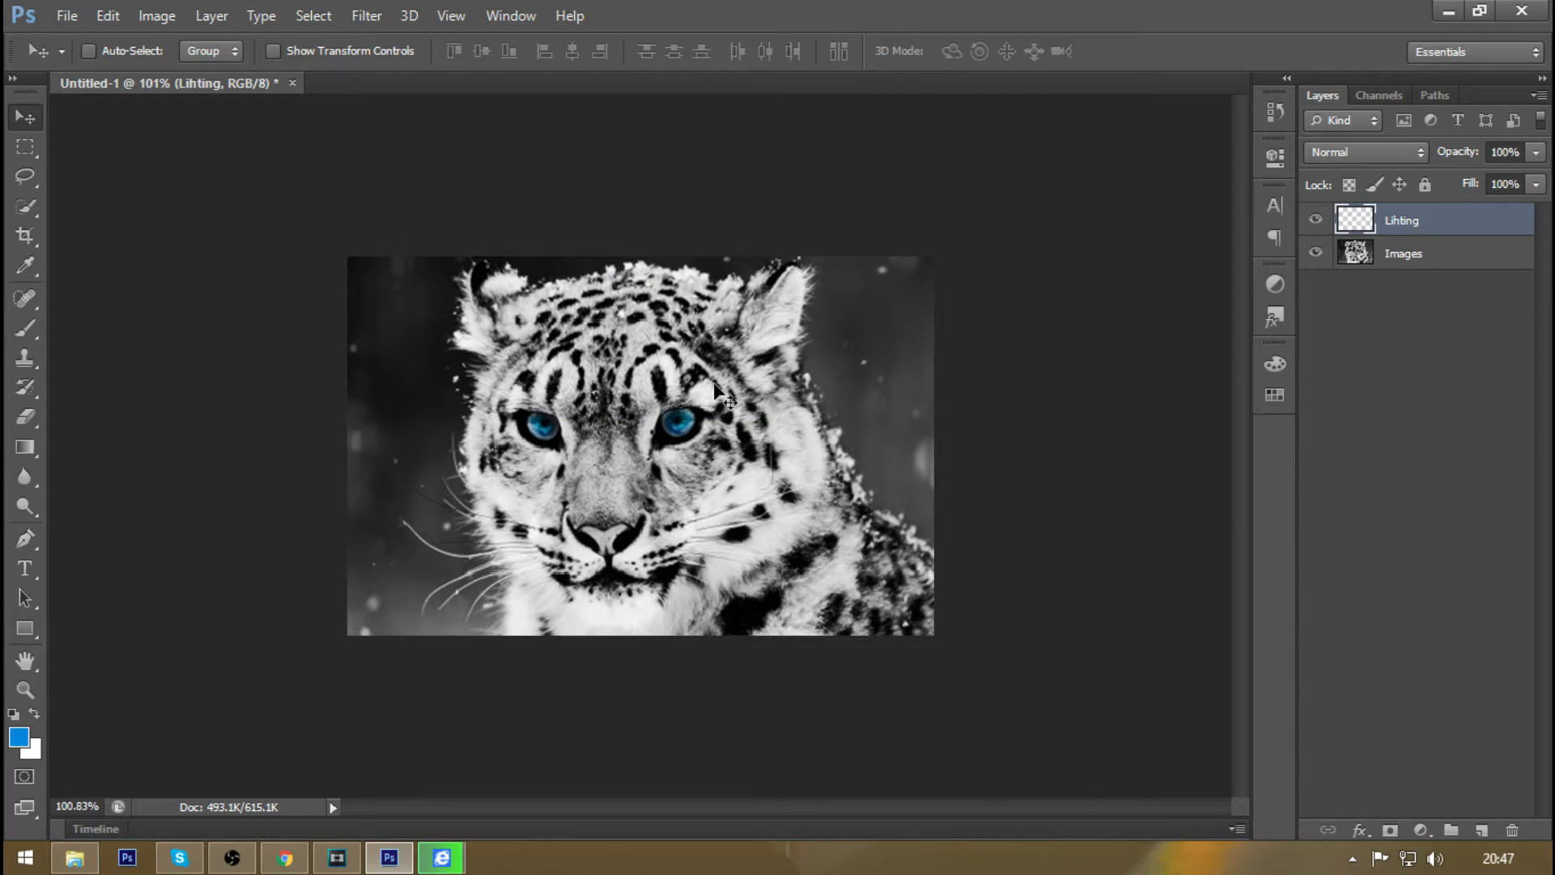
- Paint soft white light over the image's upper-right corner on the Lihting layer, using a 400 px brush with white as foreground colour
key("b")
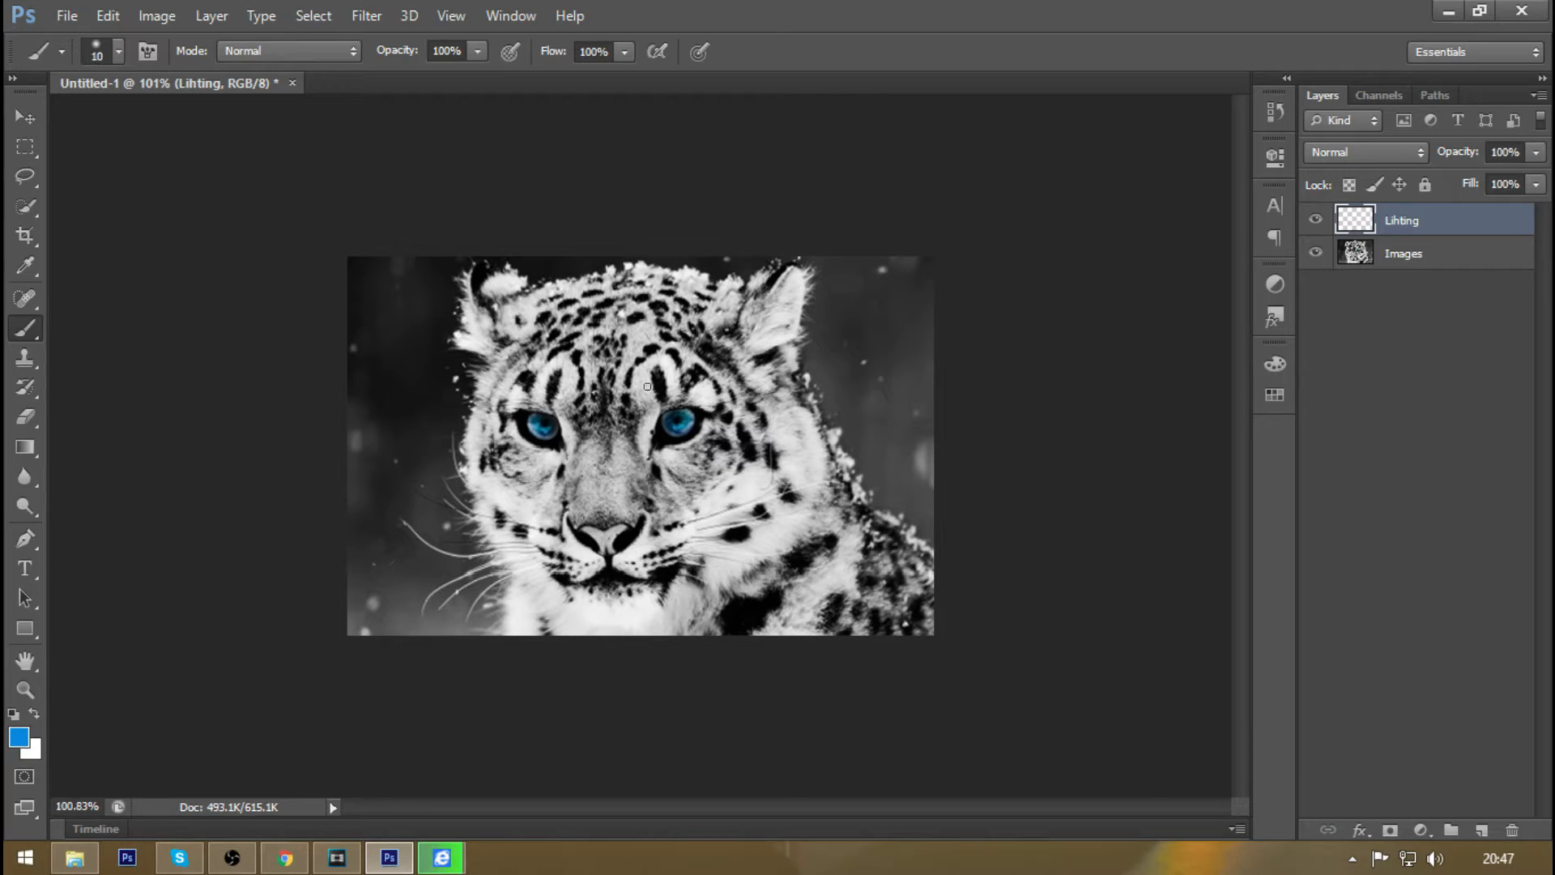
key("bracketright")
key("bracketright")
key("bracketright")
key("bracketright")
key("bracketright")
key("bracketright")
key("bracketright")
key("bracketright")
key("bracketright")
key("bracketright")
key("bracketright")
key("bracketright")
key("bracketright")
key("bracketright")
key("bracketright")
key("bracketright")
key("bracketright")
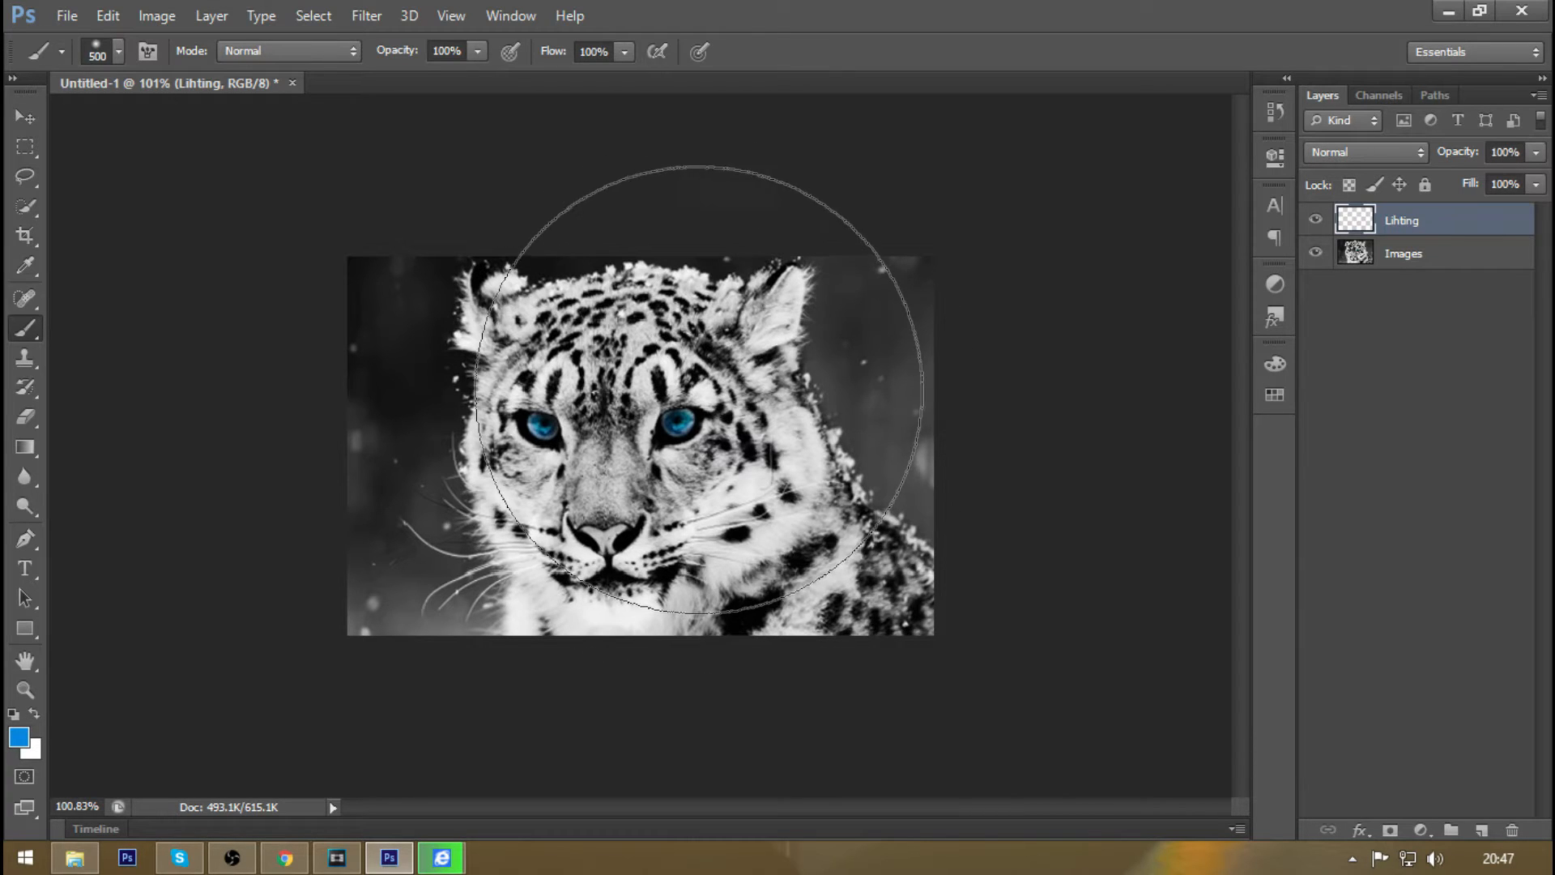
key("bracketleft")
key("bracketright")
key("bracketright")
key("bracketleft")
key("bracketleft")
key("bracketright")
key("bracketright")
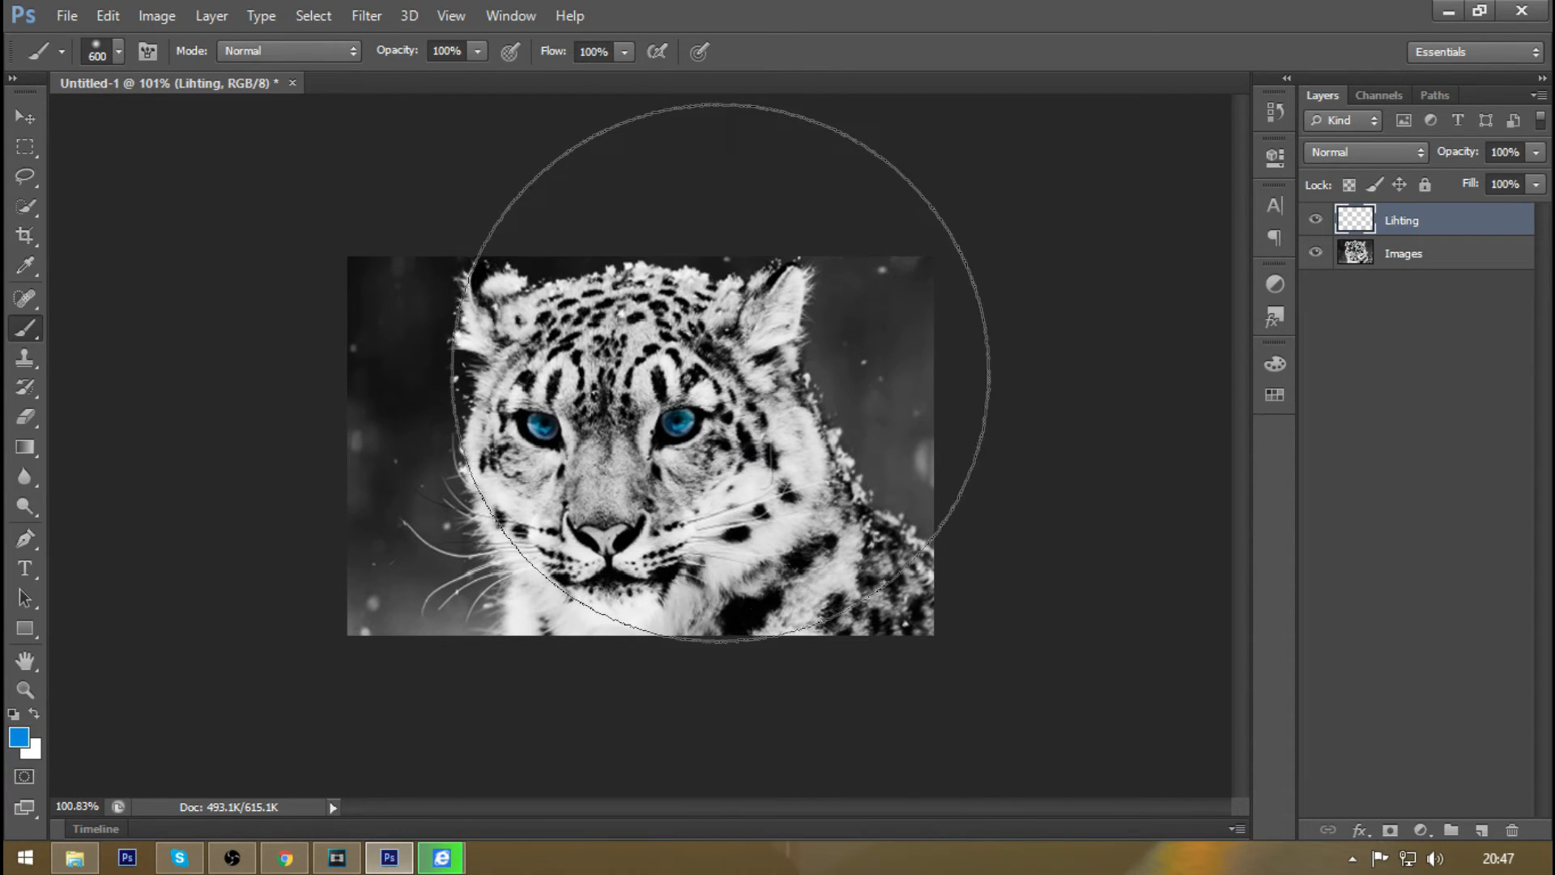
key("bracketleft")
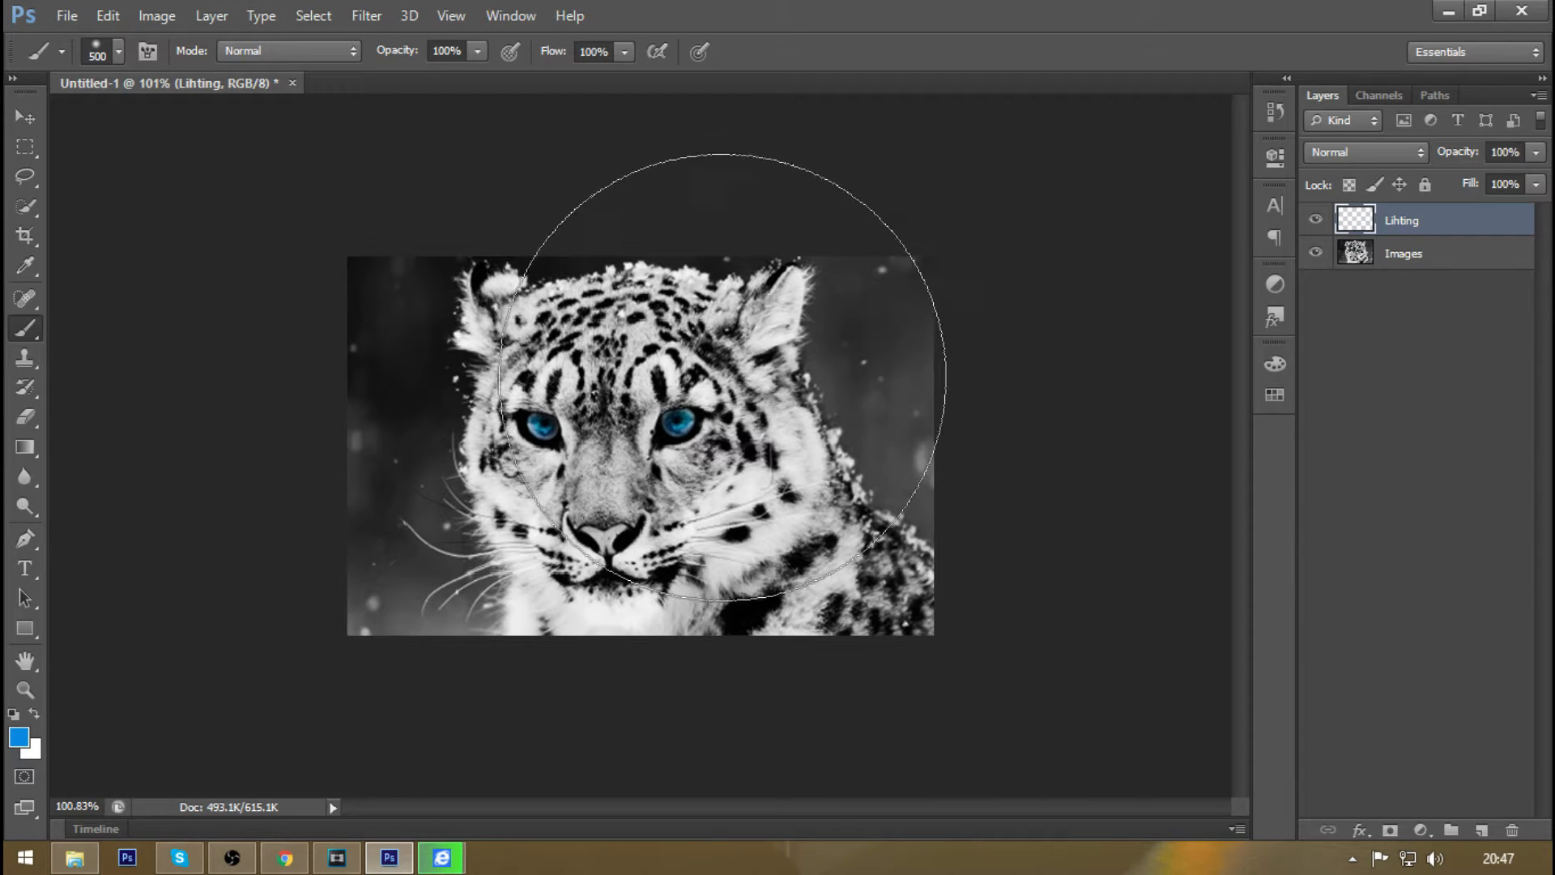
key("bracketright")
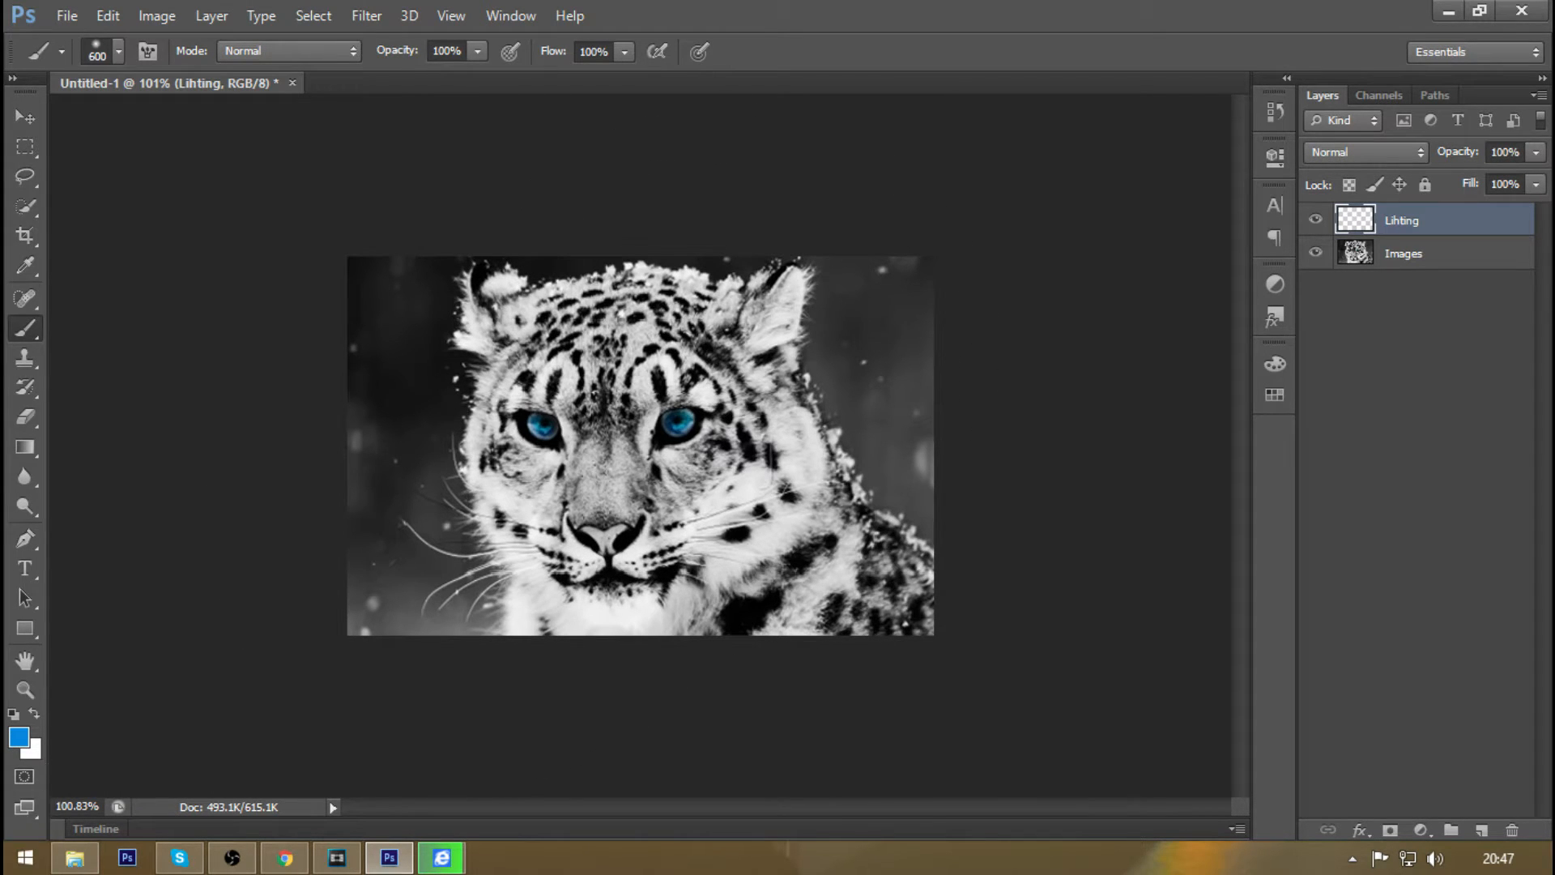
left_click(34, 714)
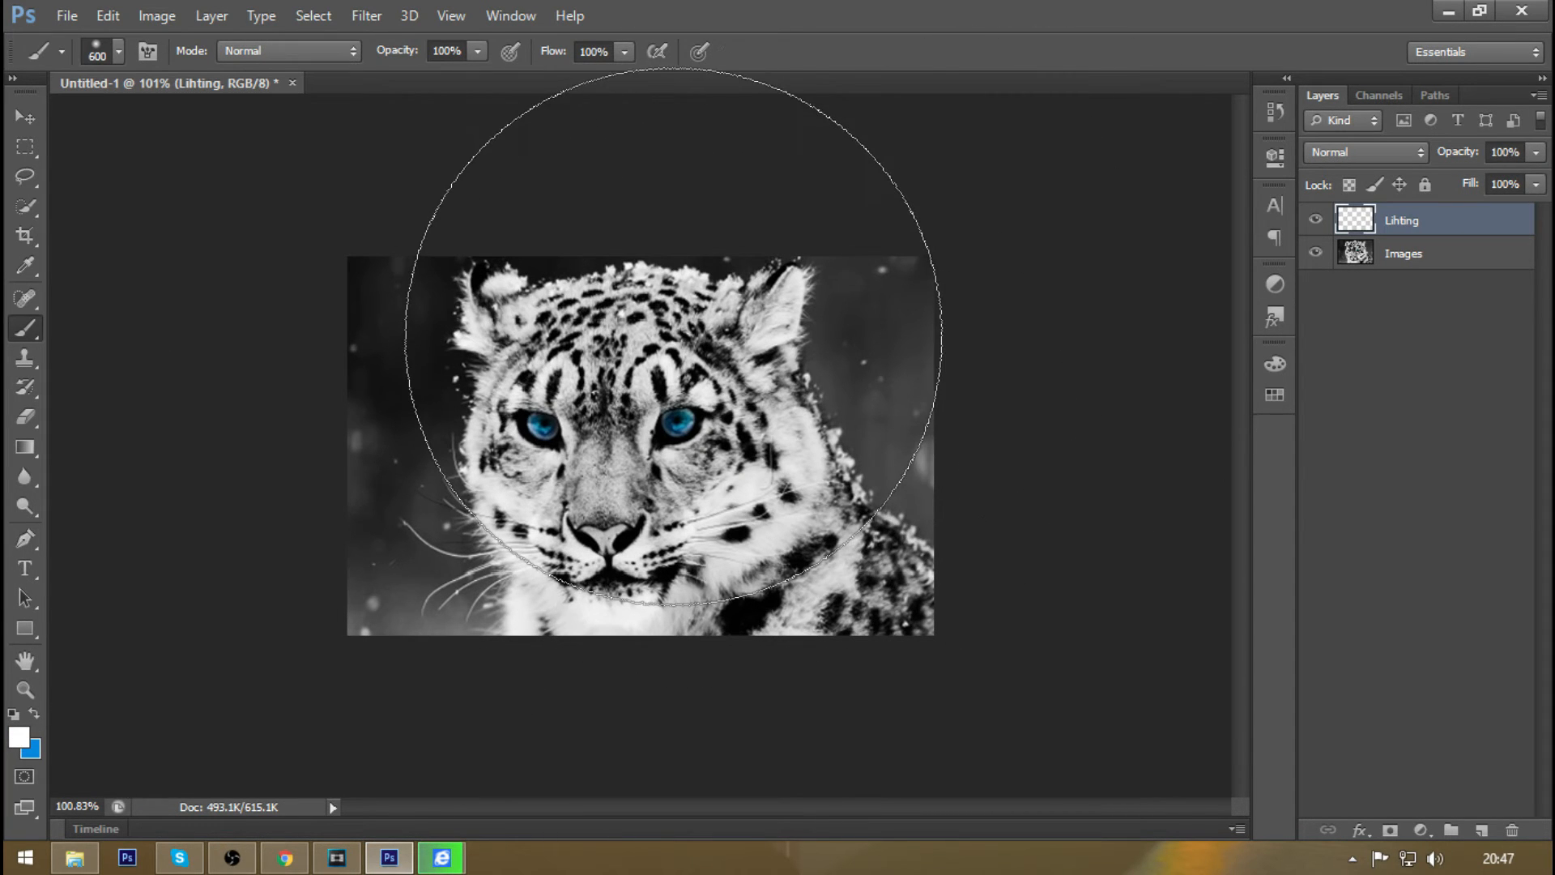
key("bracketleft")
key("bracketleft")
key("bracketleft")
key("bracketleft")
key("bracketleft")
key("bracketright")
key("bracketright")
key("bracketright")
key("bracketright")
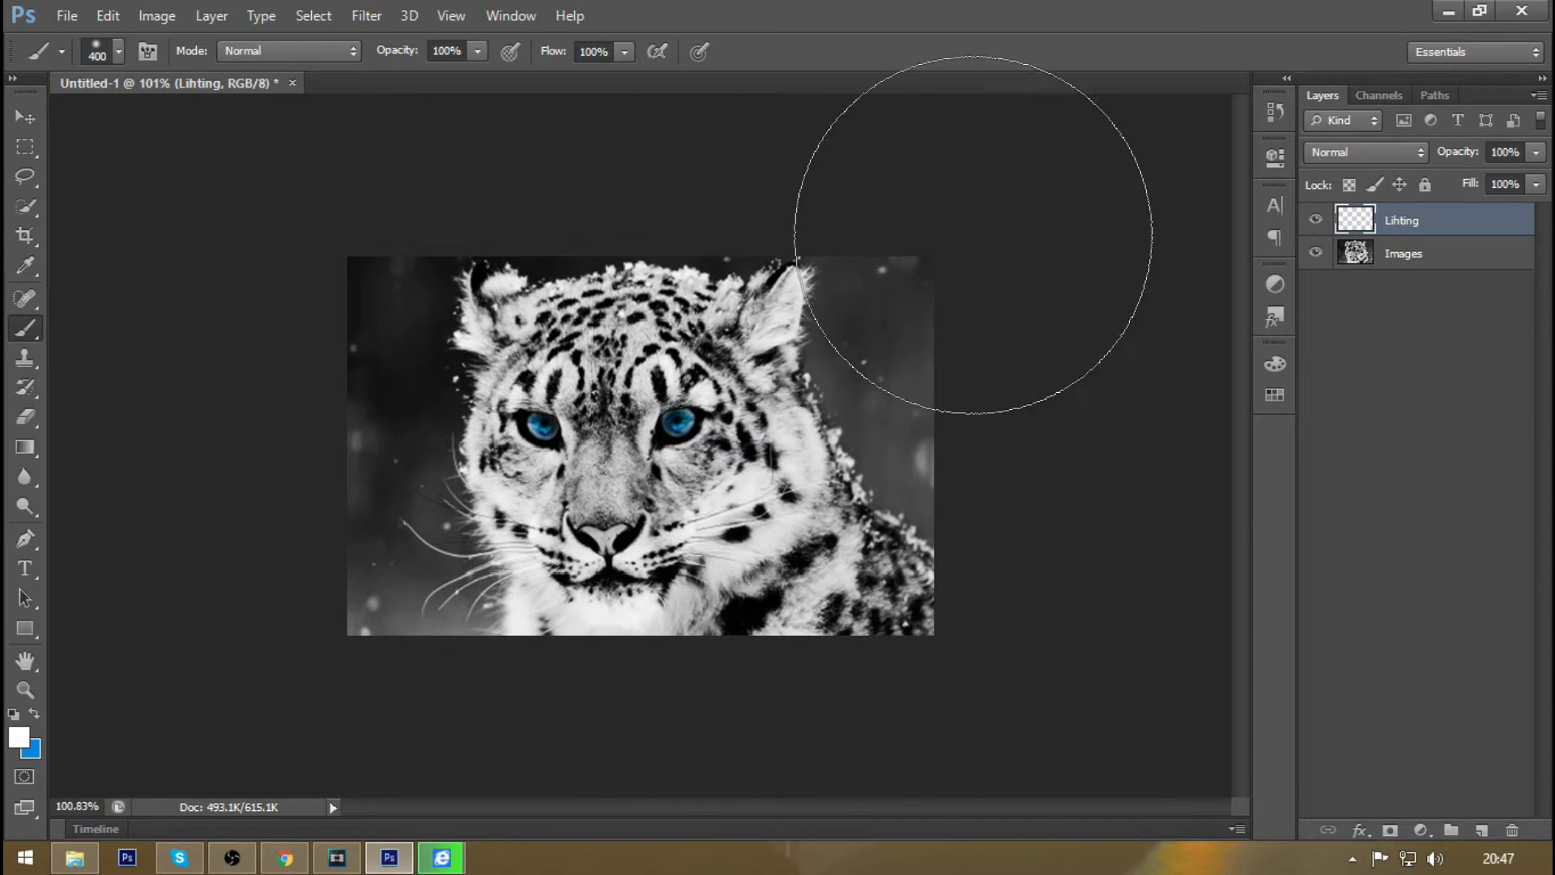
left_click_drag(974, 235, 956, 260)
left_click_drag(1093, 209, 972, 267)
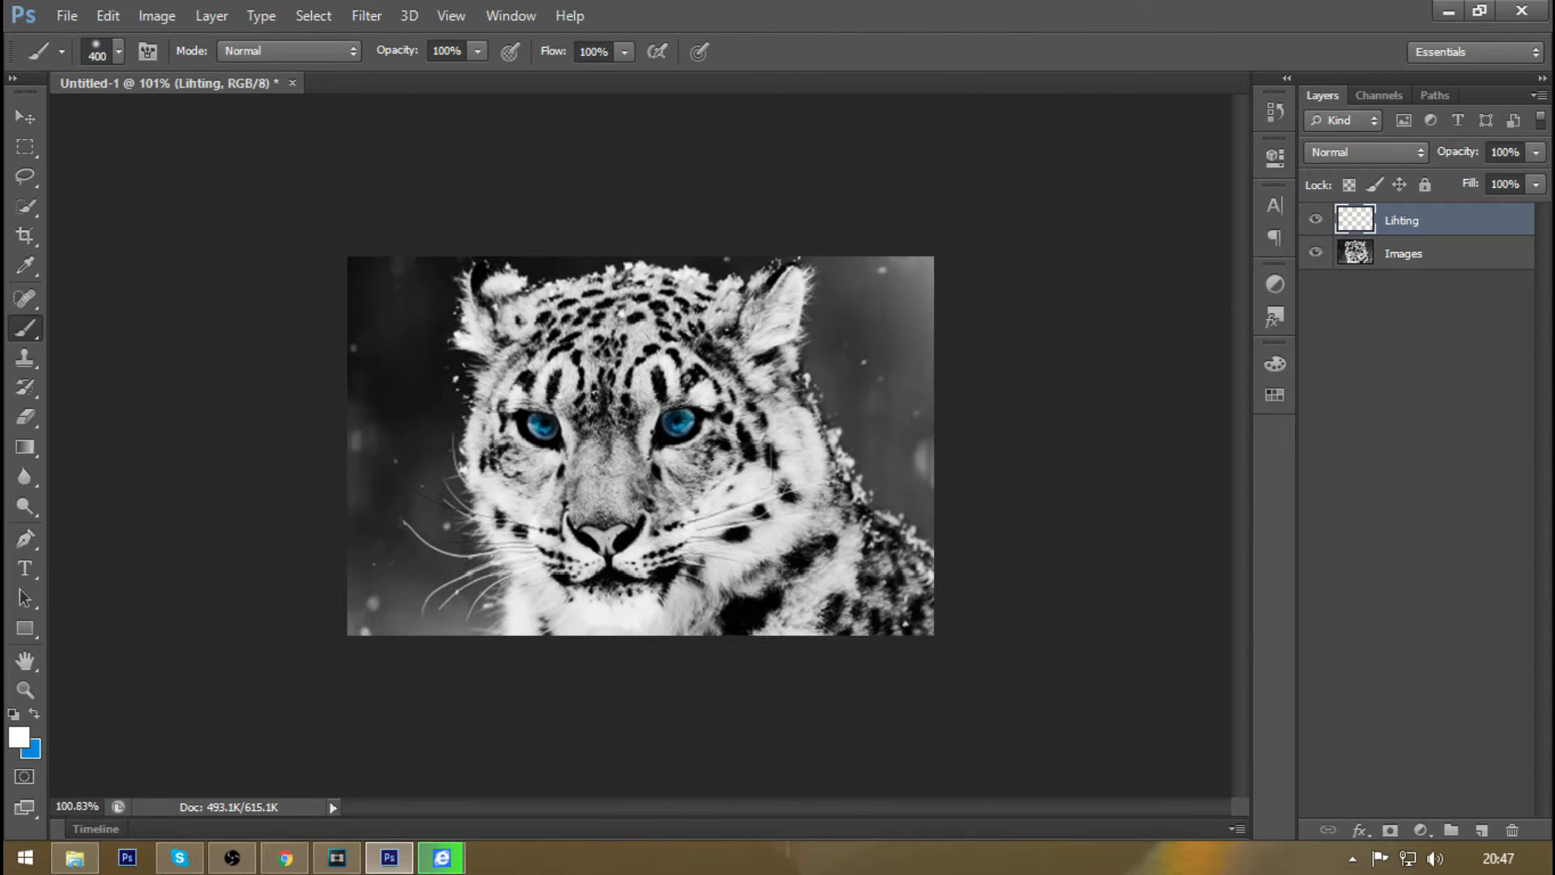
- Set the Lihting layer's opacity to 85%
scroll(867, 271, "up", 2)
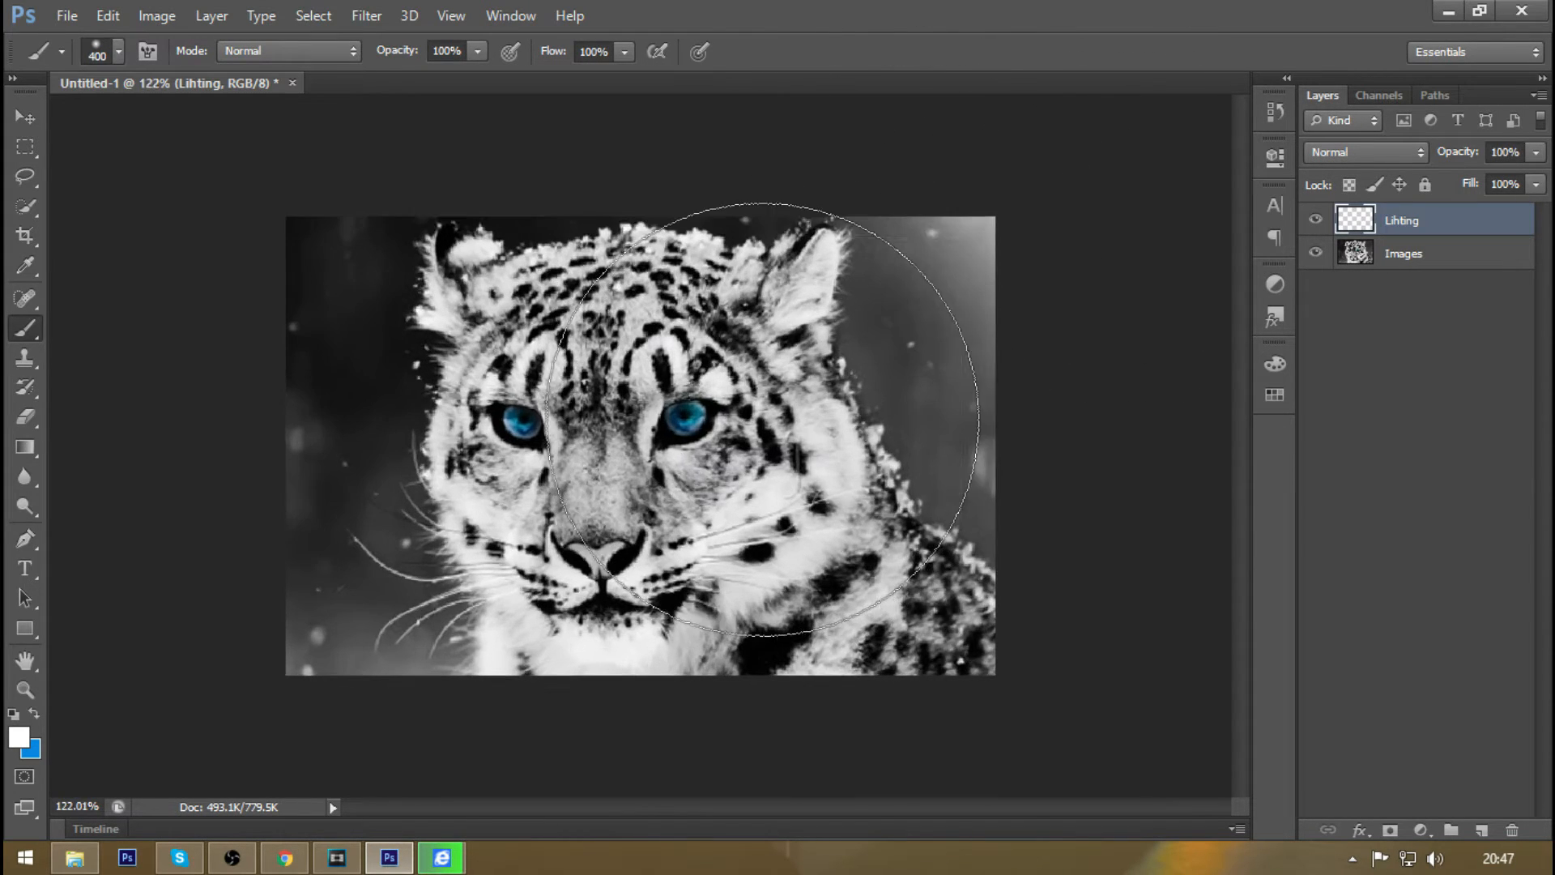
scroll(867, 270, "down", 2)
left_click(1513, 153)
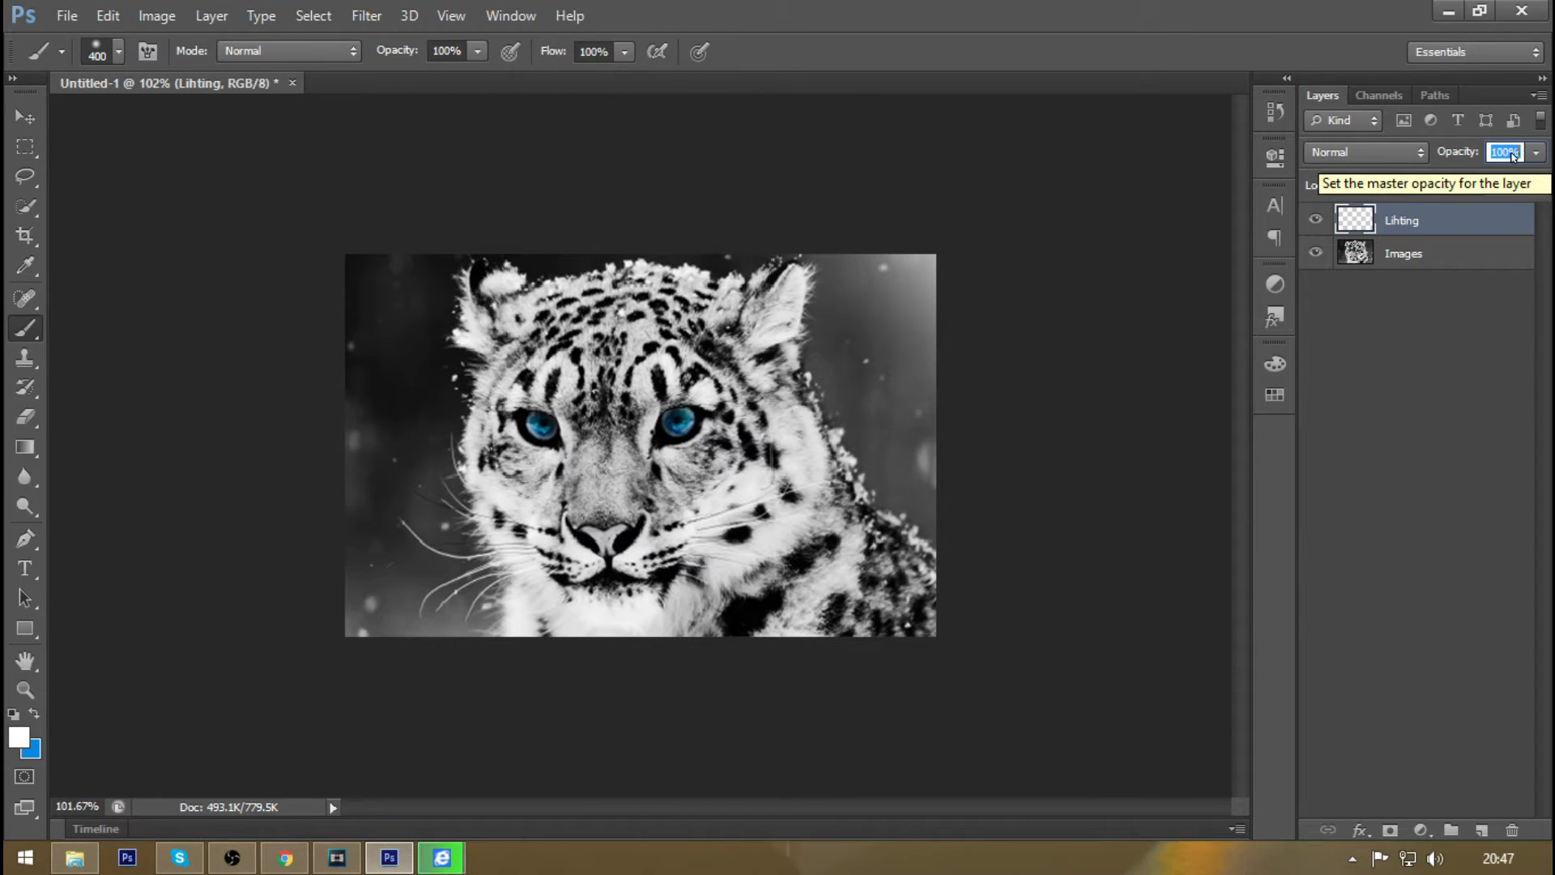
type("85")
key("Return")
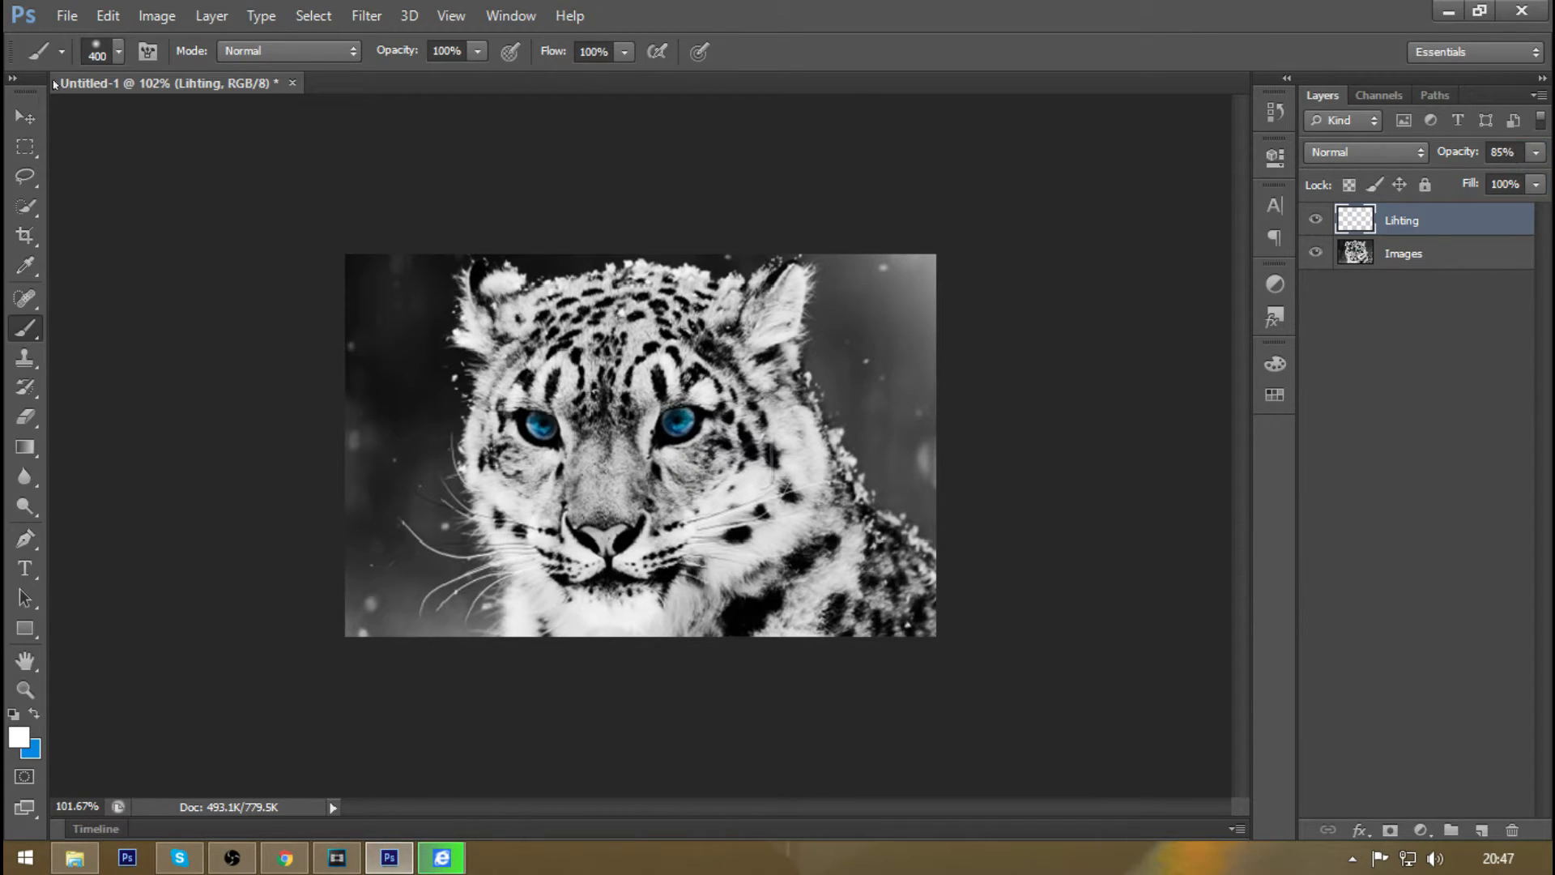
- Add a new layer with default settings and paint one soft white spot between the leopard's eyes
left_click(1479, 836, "alt")
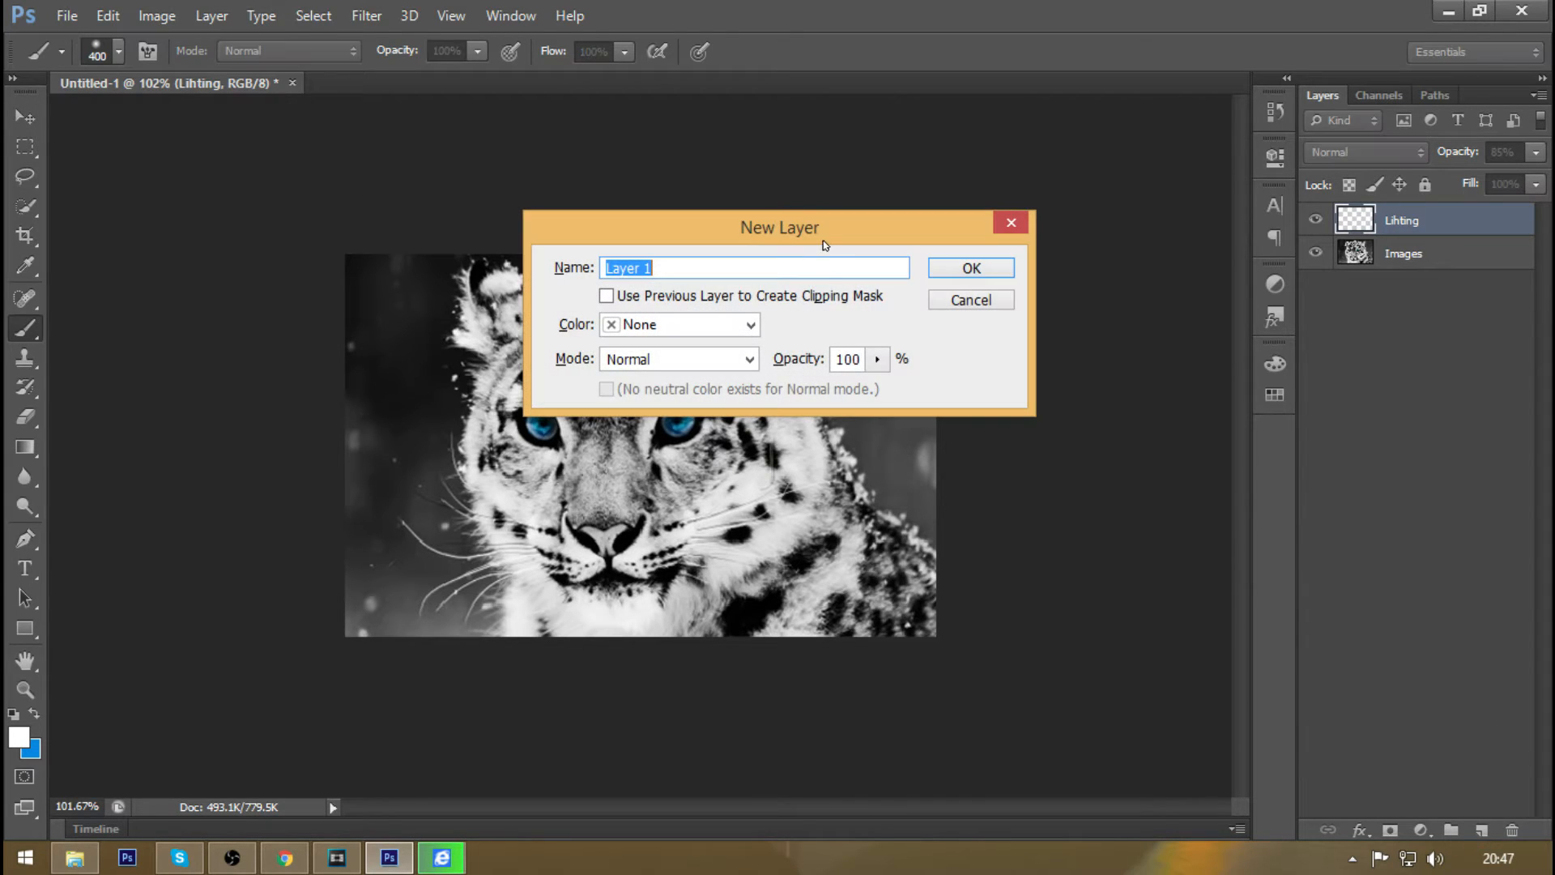
key("Return")
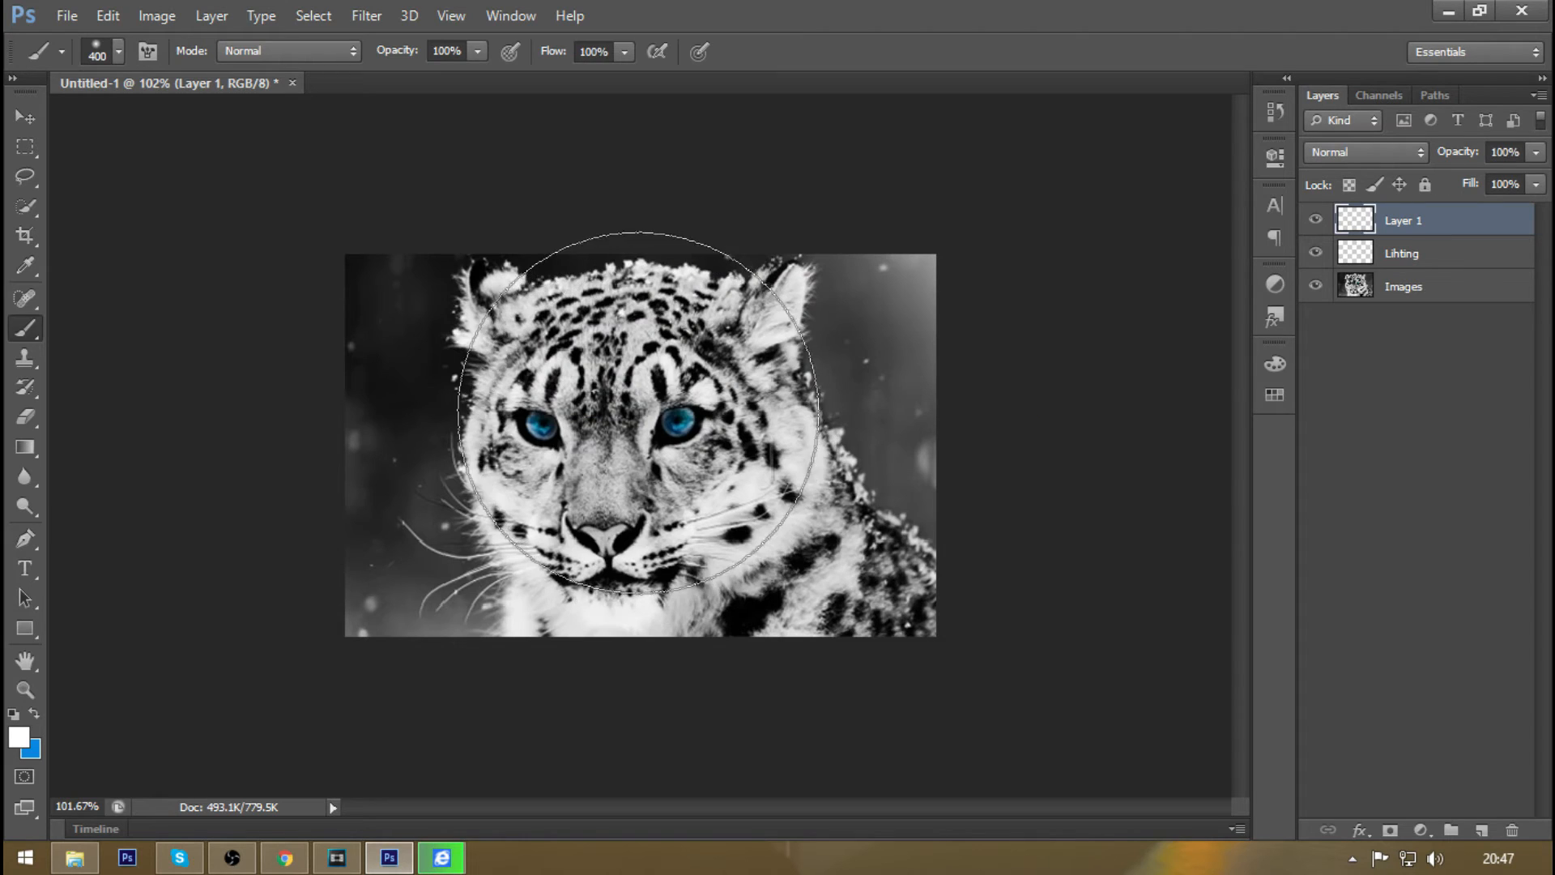
left_click(644, 396)
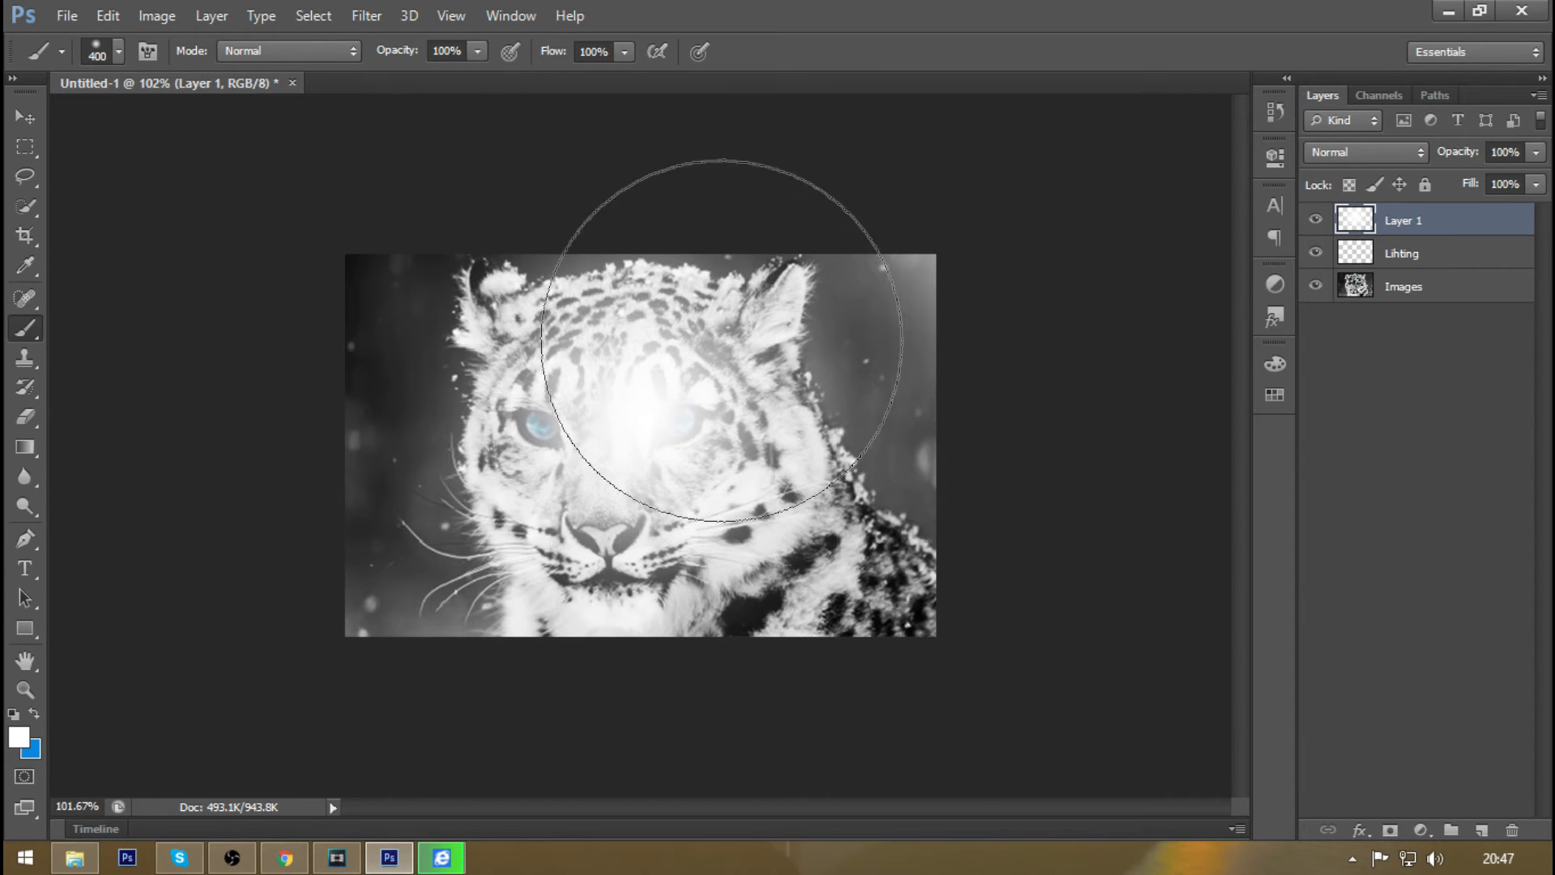
- Set Layer 1's blend mode to Overlay and its opacity to 30%
left_click(1417, 151)
left_click(1331, 453)
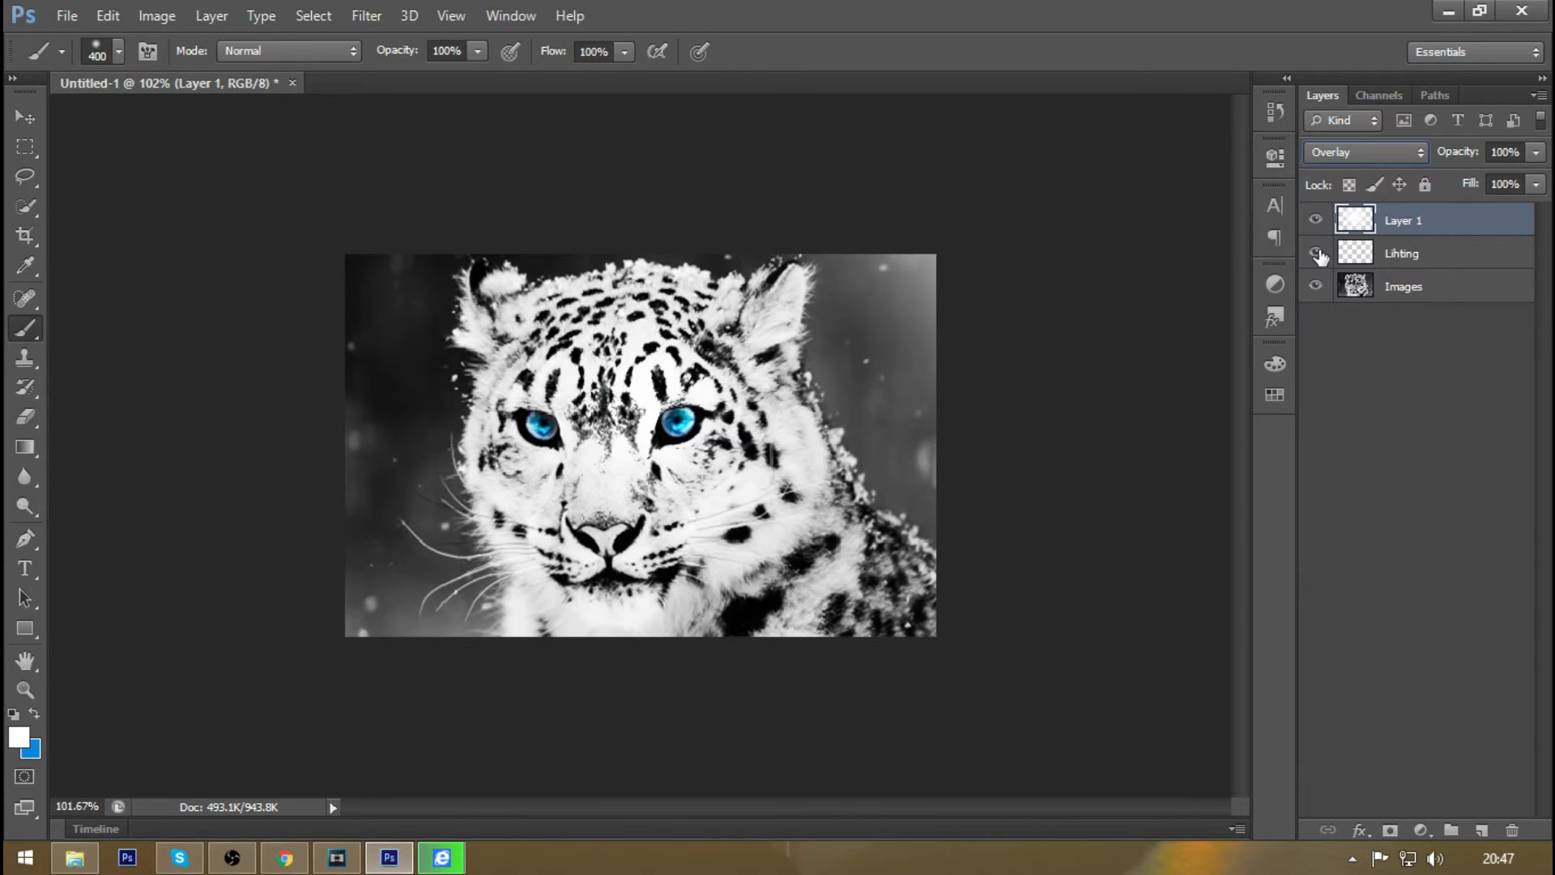
left_click(1508, 153)
type("30")
key("Return")
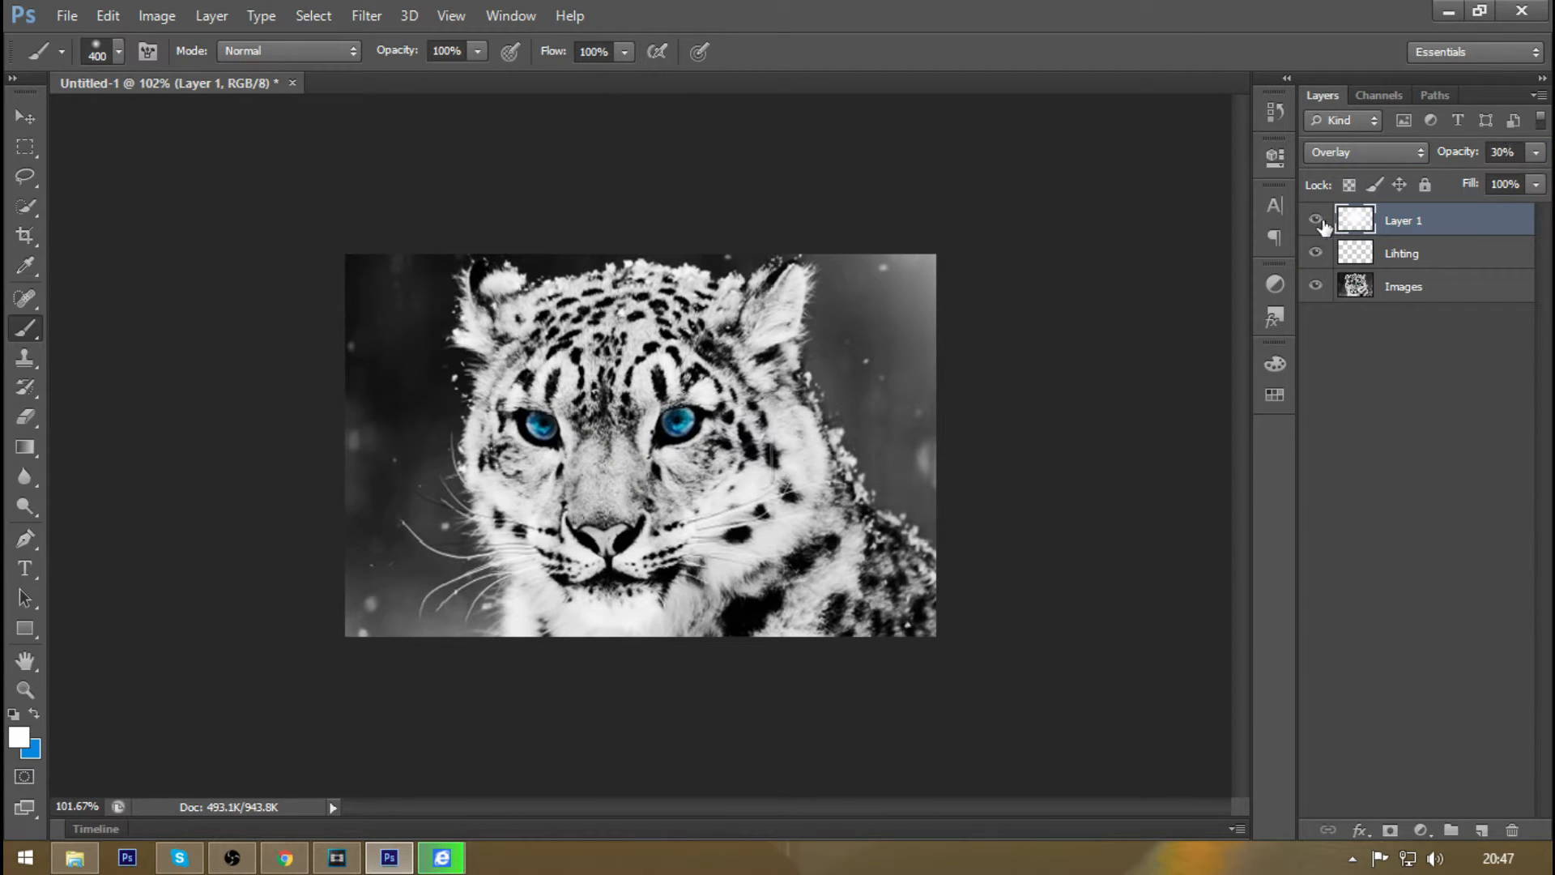
- Toggle Layer 1's visibility to compare the face with and without the overlay light
left_click(1316, 221)
left_click(1316, 220)
left_click(1316, 220)
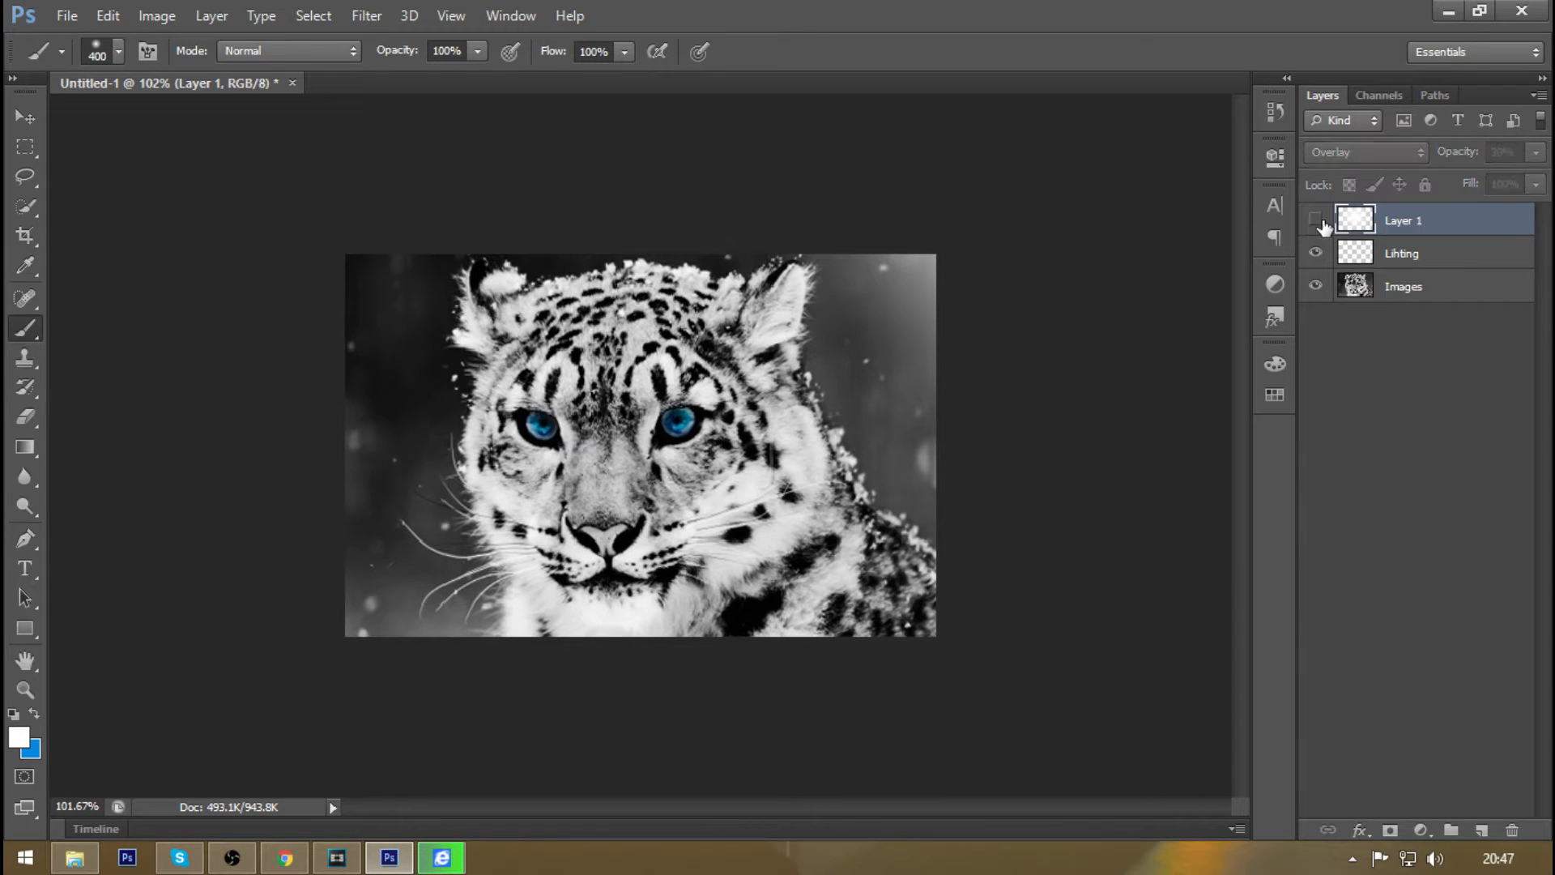
left_click(1317, 220)
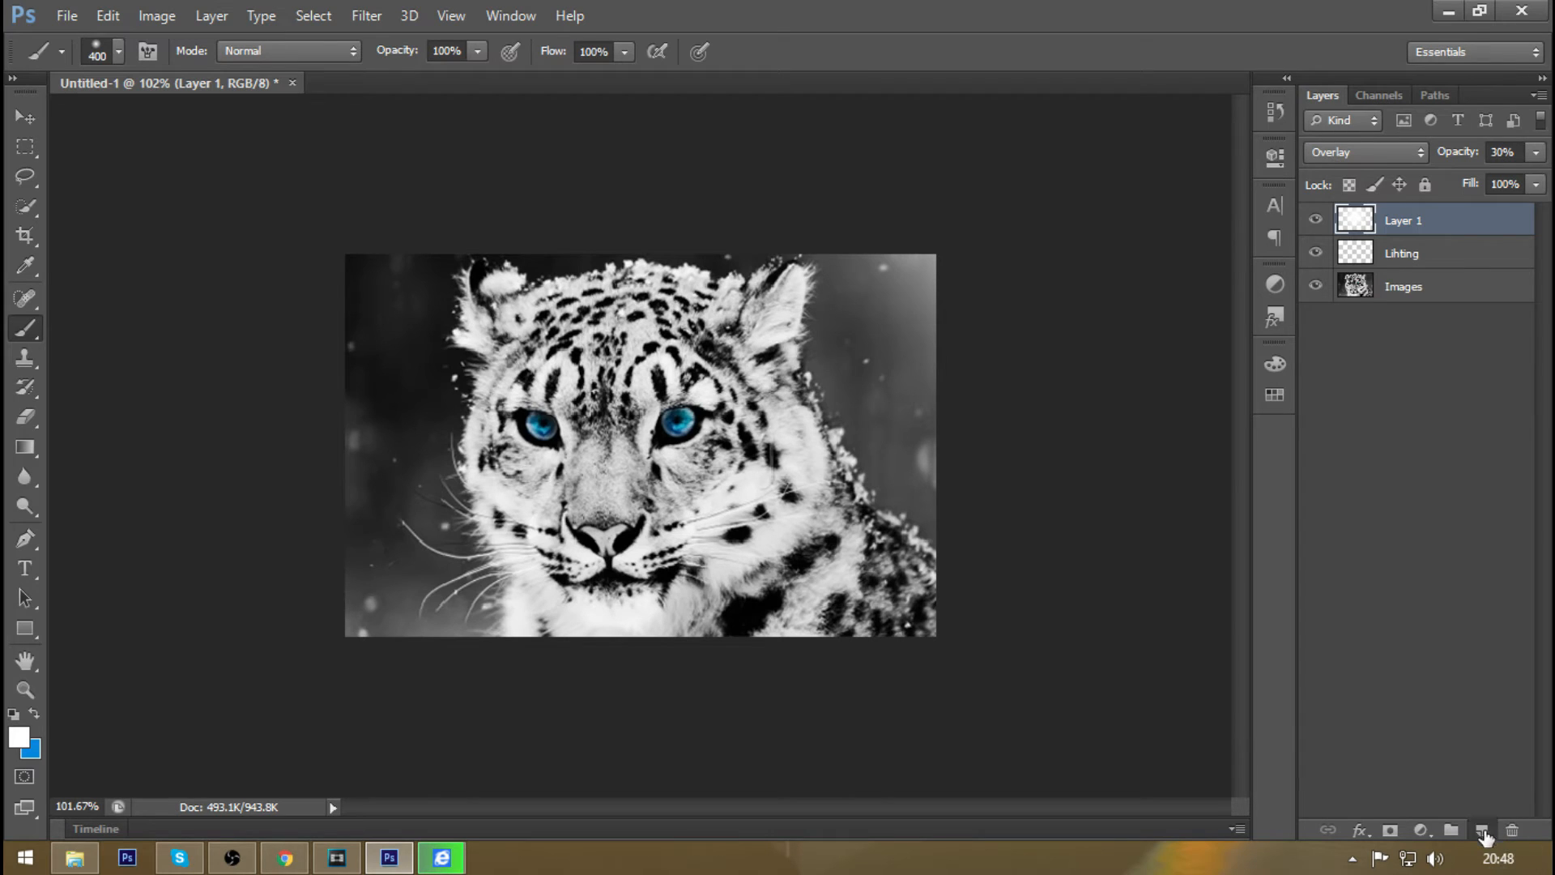
- Add a new layer above Layer 1 and reduce the brush size to 25 px for working on the eyes
left_click(1482, 831)
scroll(589, 425, "up", 2)
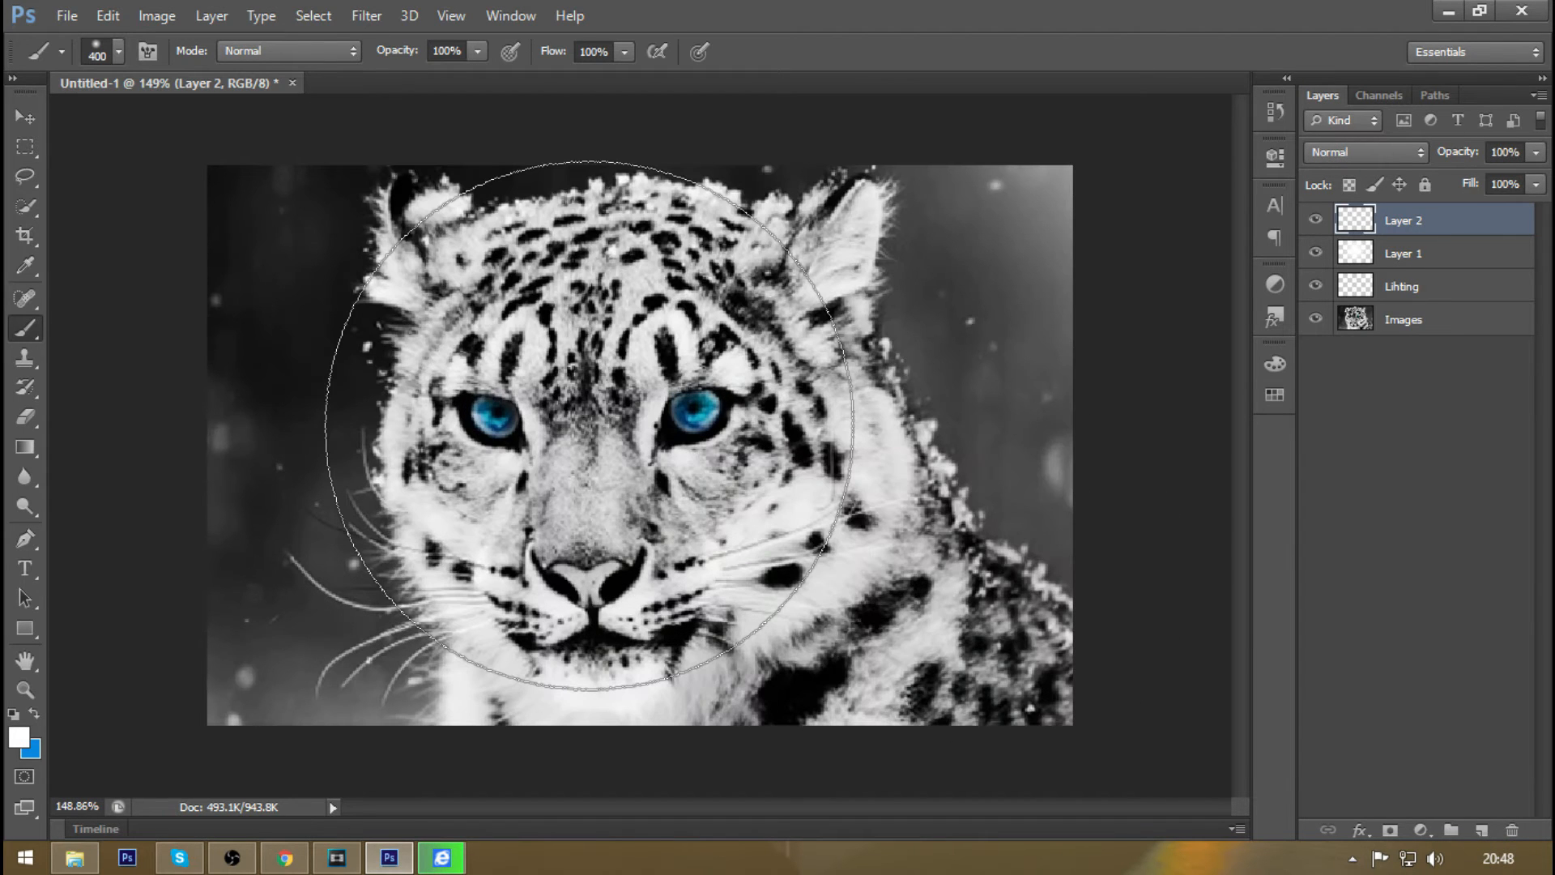
scroll(713, 360, "up", 2)
key("bracketleft")
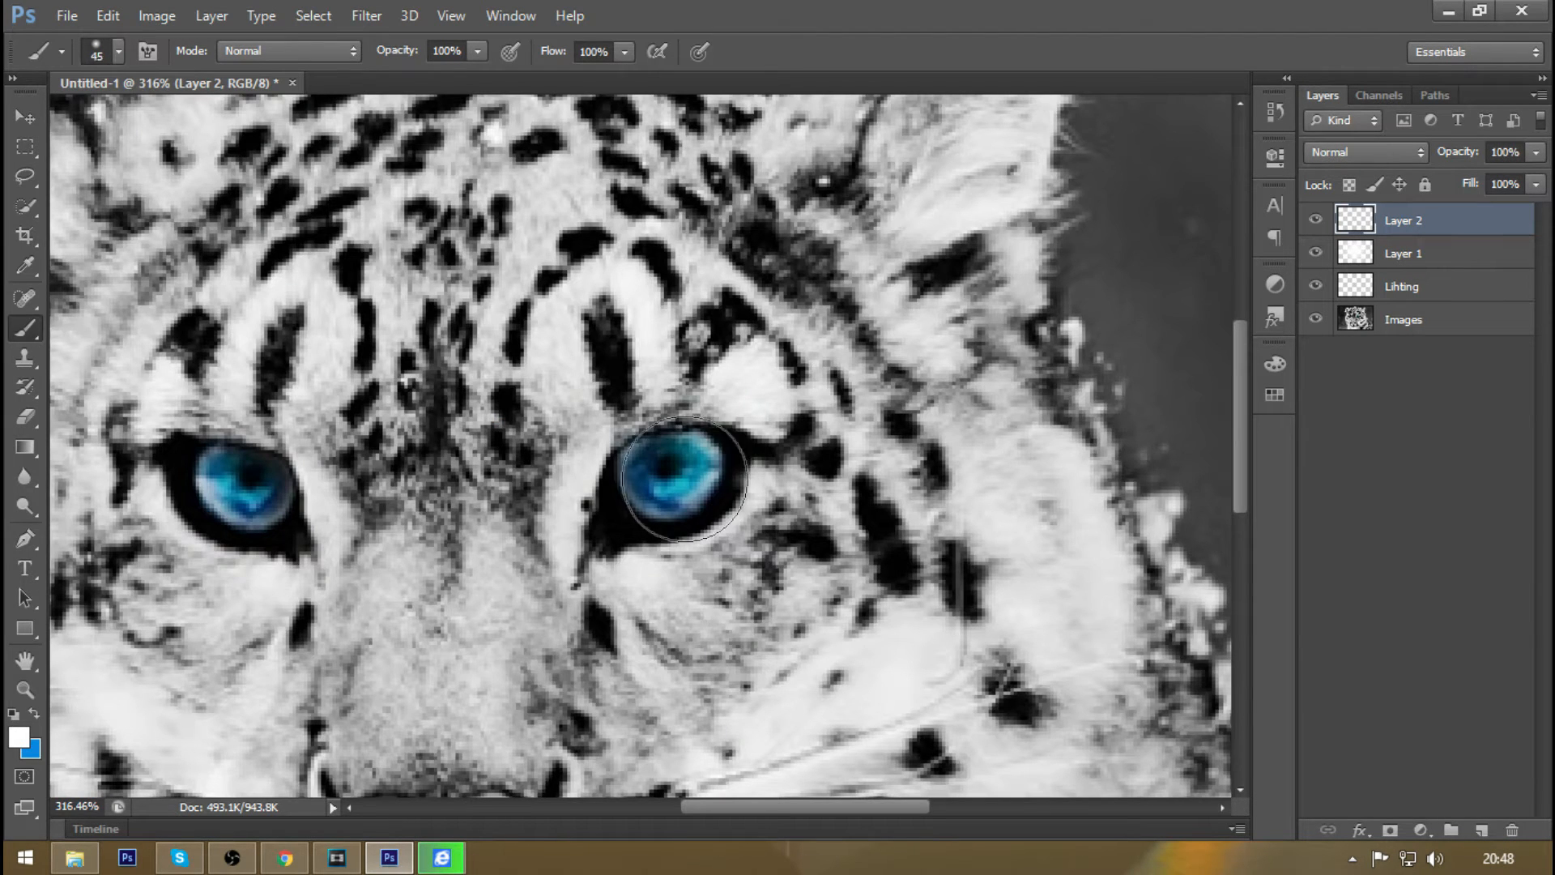
key("bracketleft")
key("bracketleft")
key("bracketleft")
key("bracketleft")
key("bracketleft")
key("bracketleft")
key("bracketleft")
key("bracketleft")
key("bracketleft")
key("bracketleft")
key("bracketleft")
key("bracketleft")
key("bracketleft")
key("bracketleft")
key("bracketleft")
key("bracketleft")
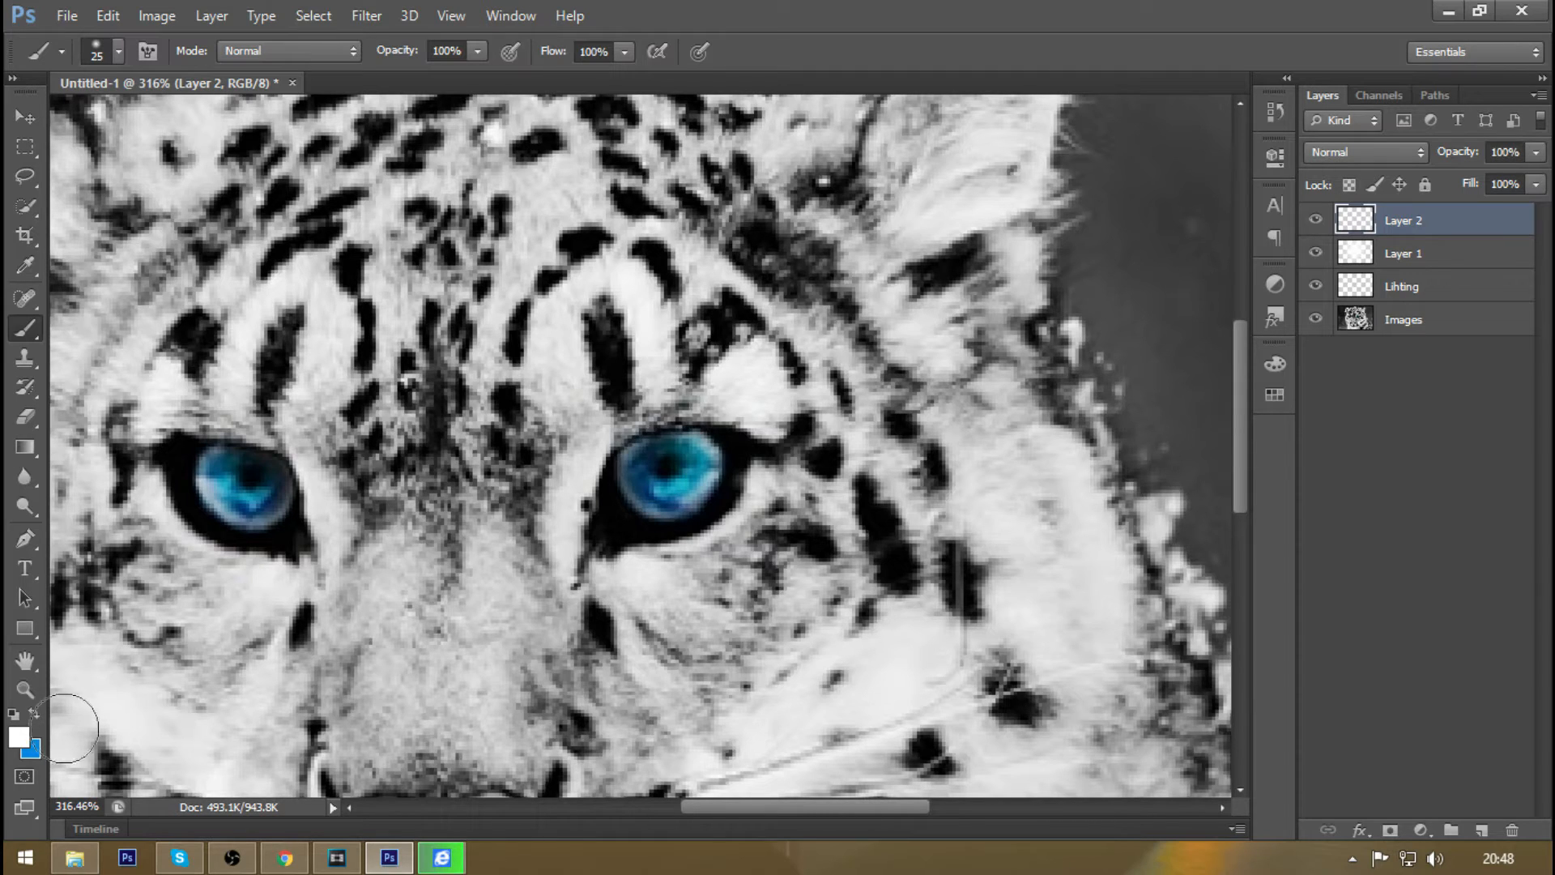
- Examine the blue background colour's hex code and keep the colour as it is
left_click(37, 752)
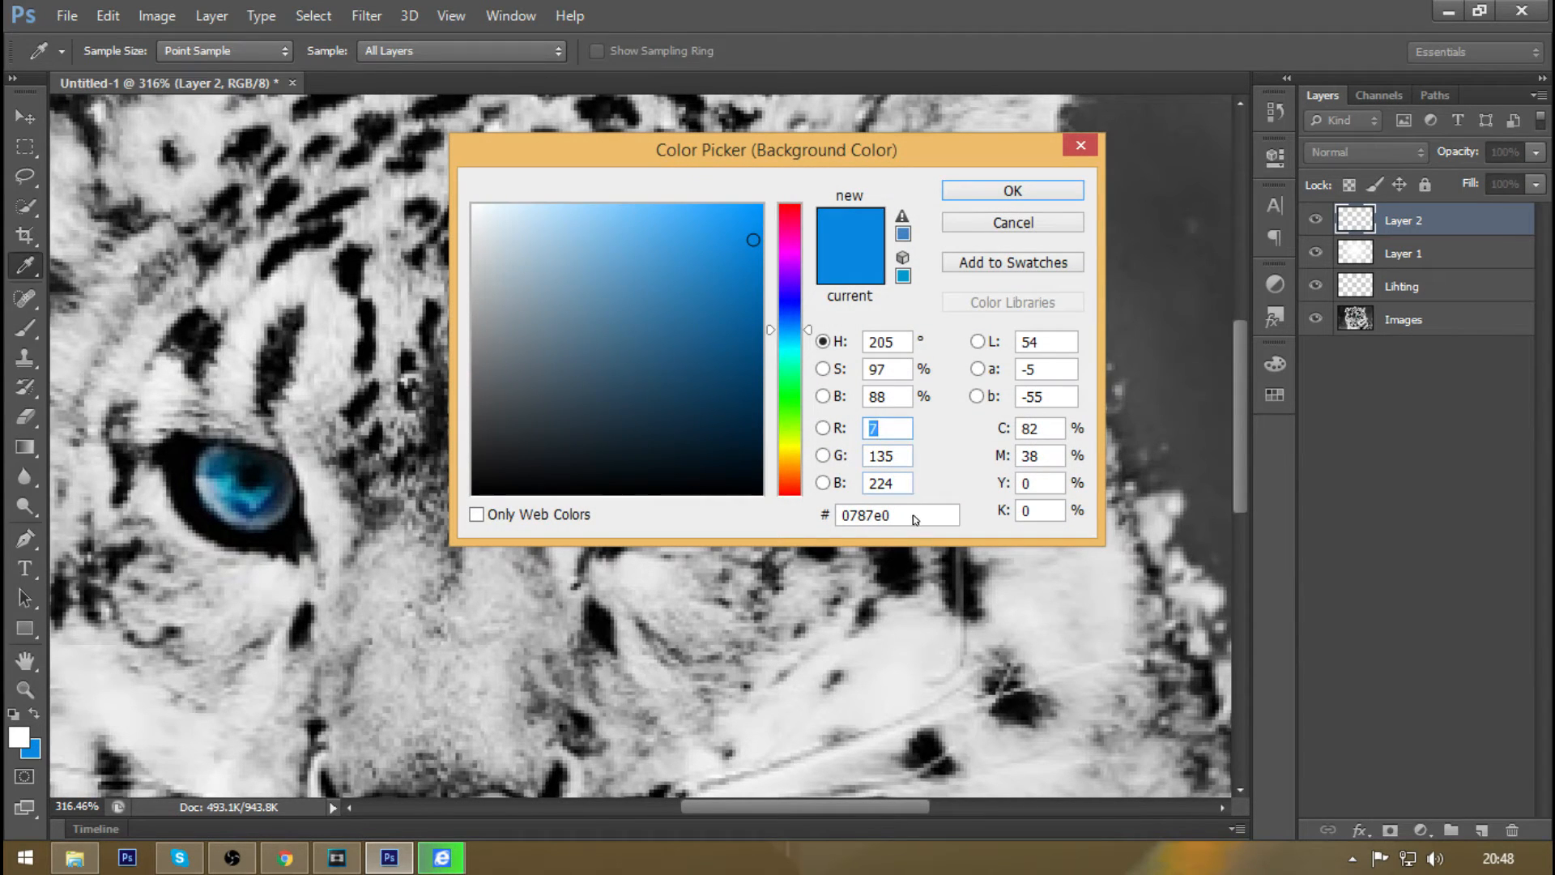
left_click_drag(915, 519, 815, 520)
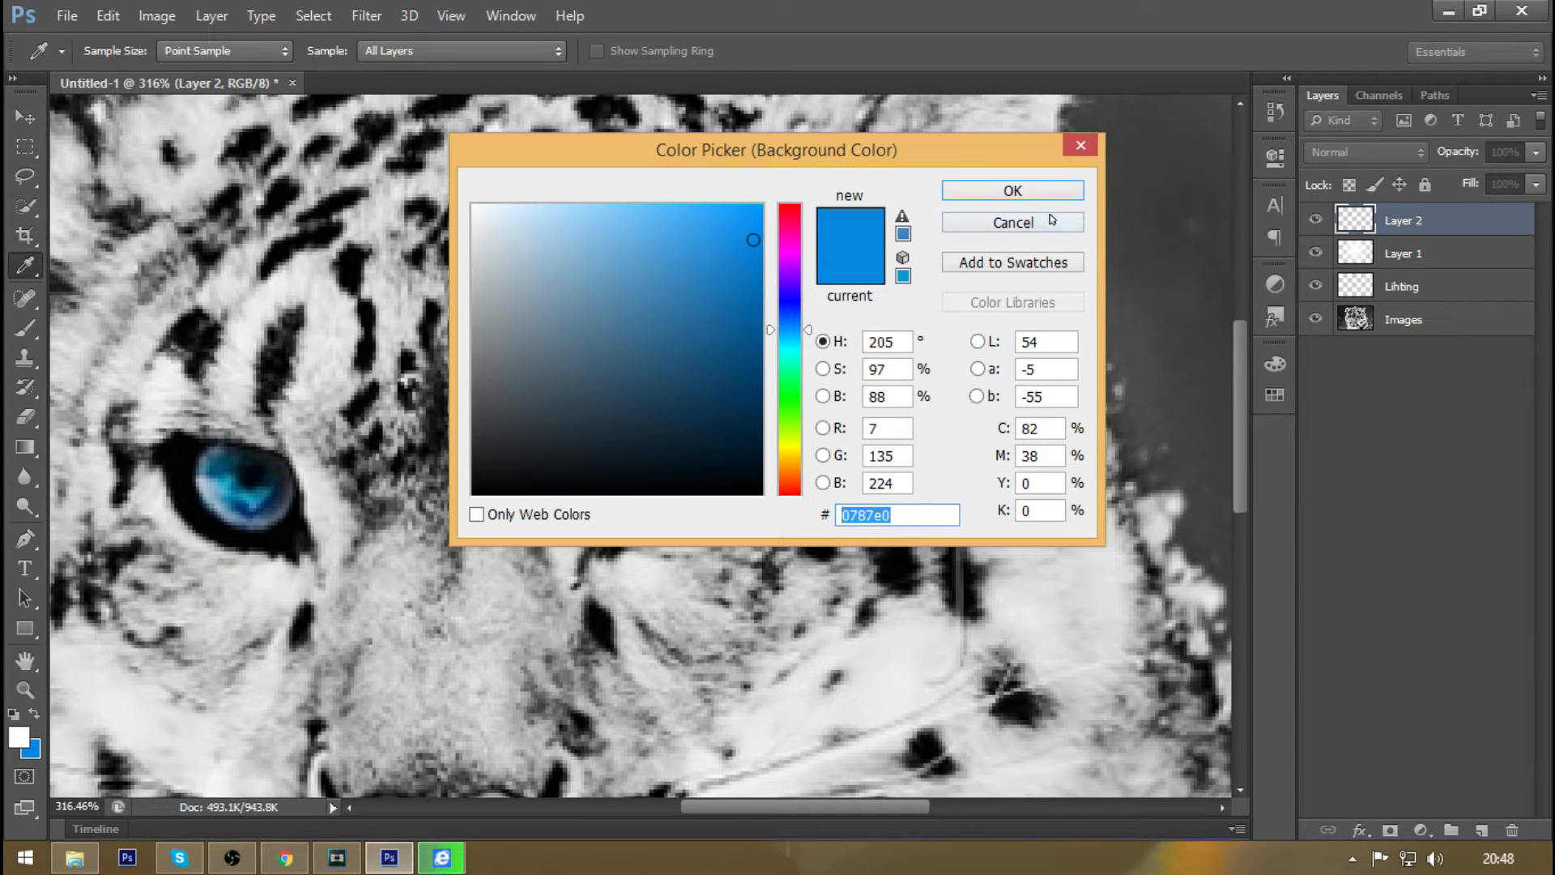
left_click(1012, 190)
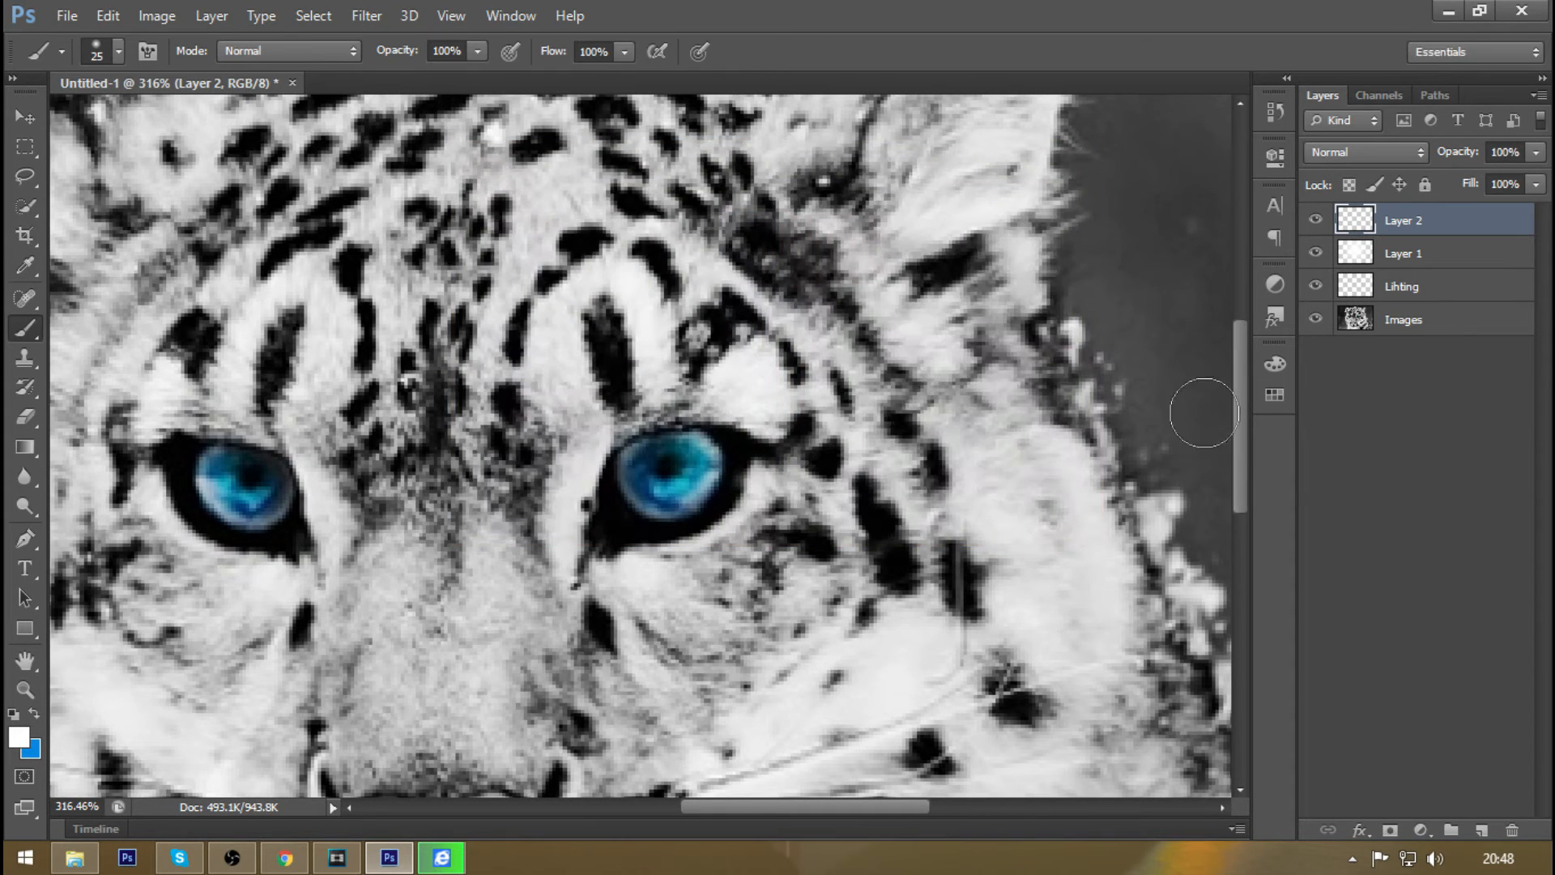
- Add another new layer and paint the iris of the leopard's right-hand eye blue with an 8 px brush, leaving the pupil dark
left_click(1481, 830)
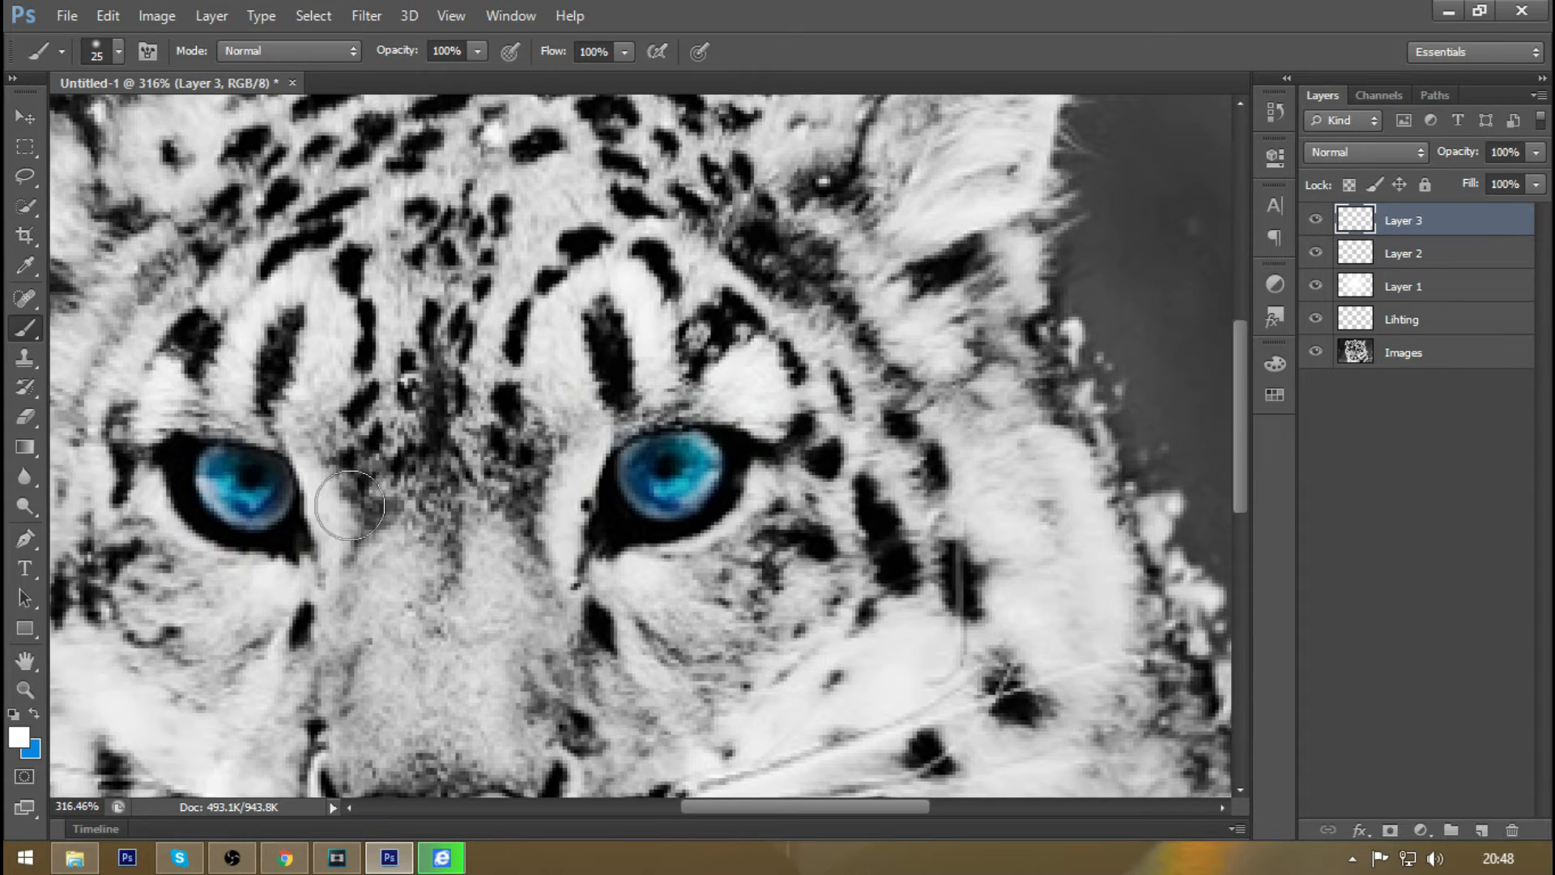
key("x")
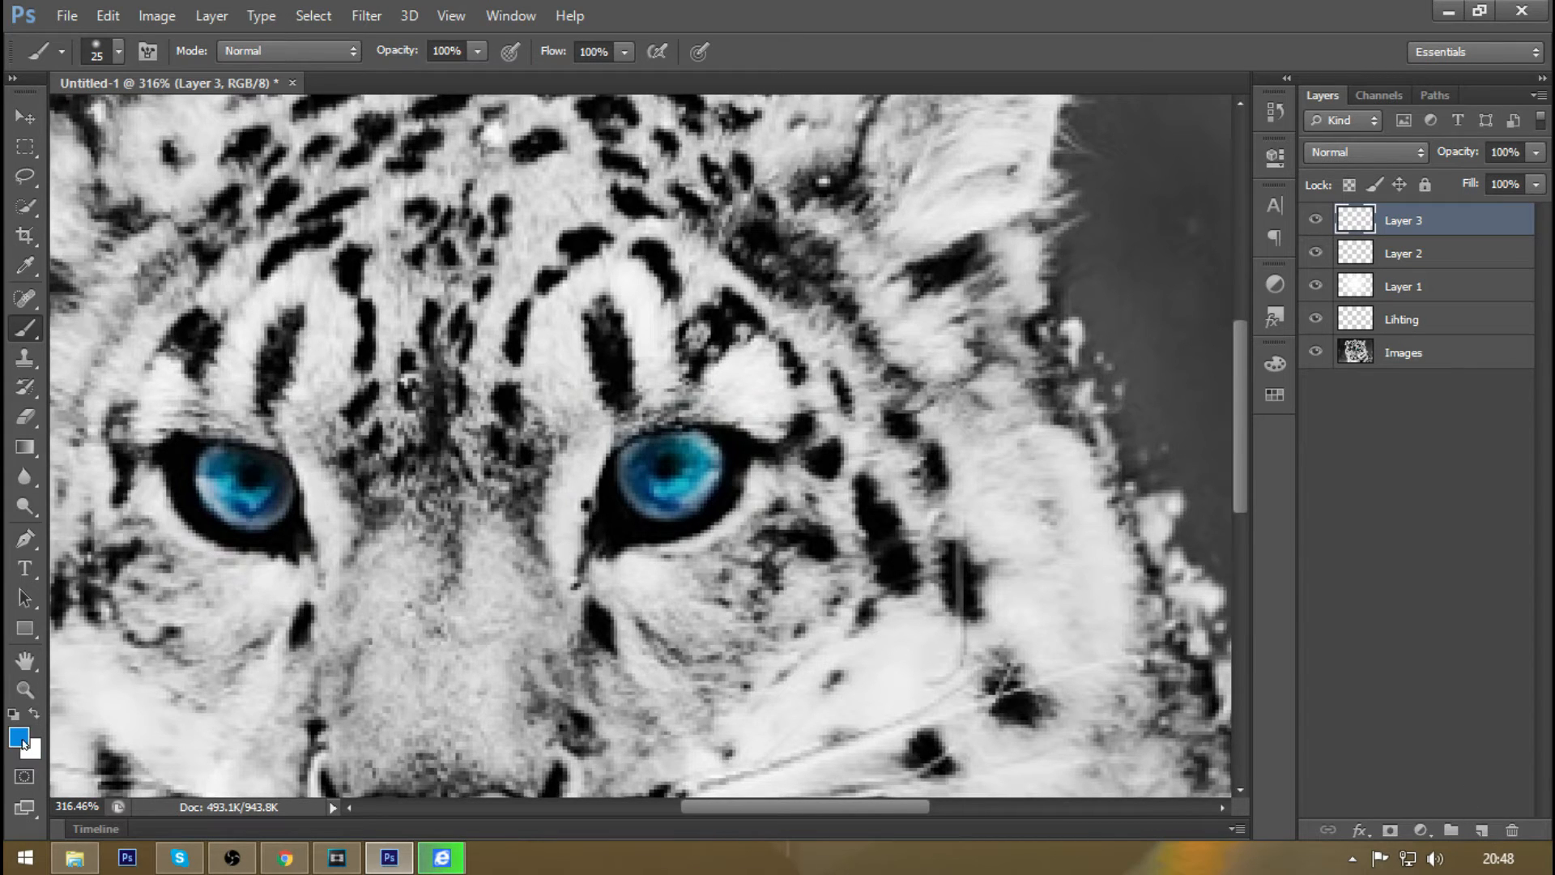
left_click_drag(685, 469, 694, 465)
right_click(694, 465)
key("Escape")
mouse_move(696, 467)
left_mouse_down()
mouse_move(697, 457)
mouse_move(691, 491)
mouse_move(651, 490)
mouse_move(649, 451)
left_mouse_up()
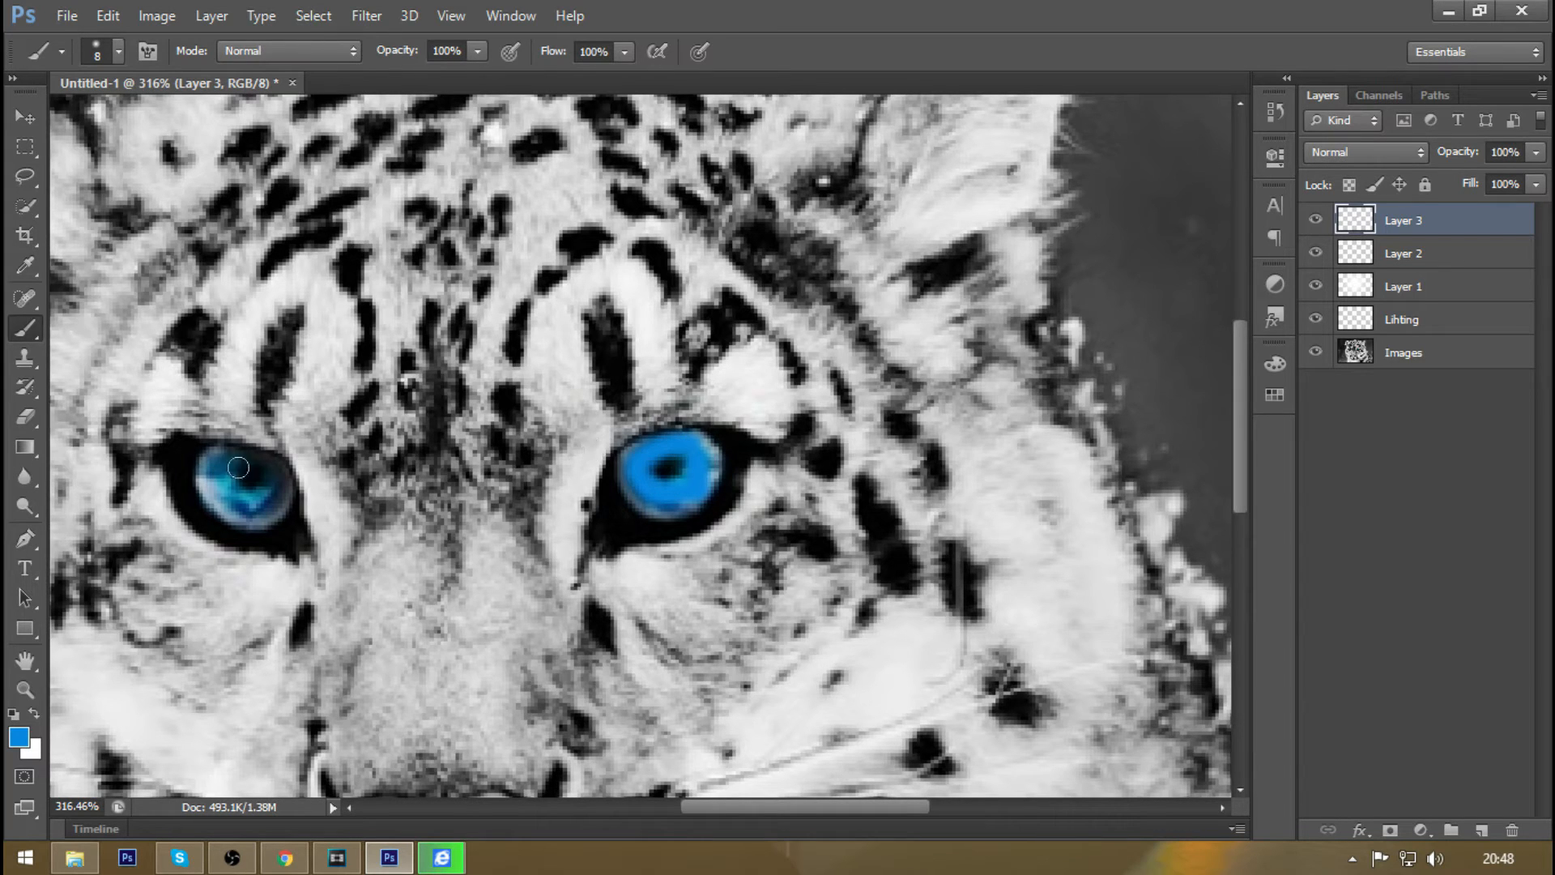
- Finish painting the iris of the leopard's left-hand eye blue with the 8 px brush
mouse_move(262, 460)
left_mouse_down()
mouse_move(224, 461)
mouse_move(218, 479)
mouse_move(254, 503)
mouse_move(280, 473)
left_mouse_up()
scroll(961, 436, "down", 5)
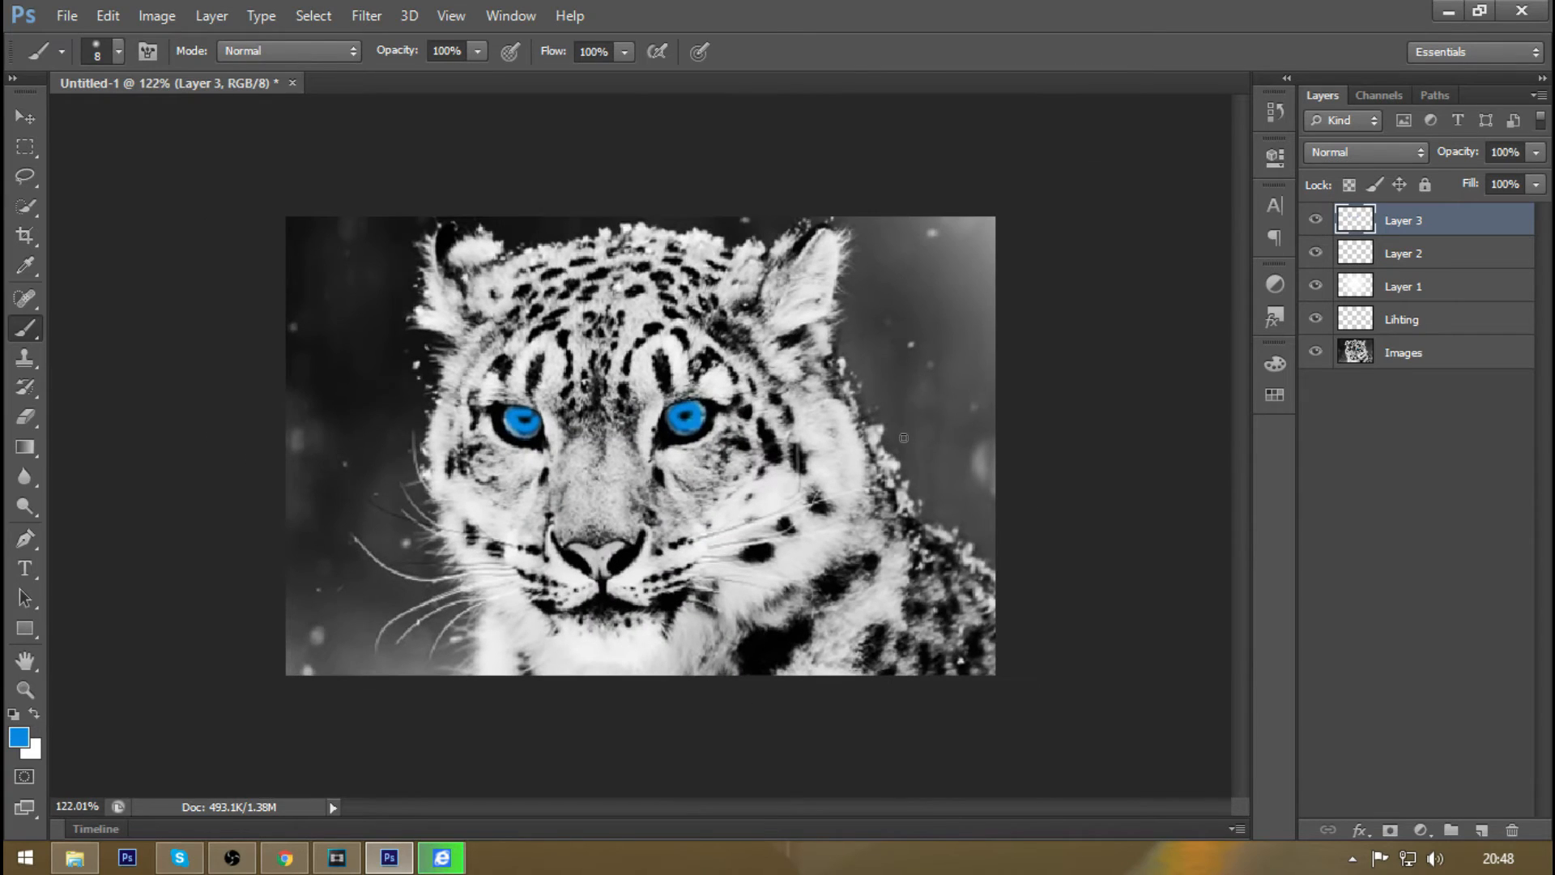
scroll(903, 438, "up", 1)
- Blend the blue eye paint on Layer 3 in Overlay mode and set the layer's opacity to 55%
left_click(1365, 151)
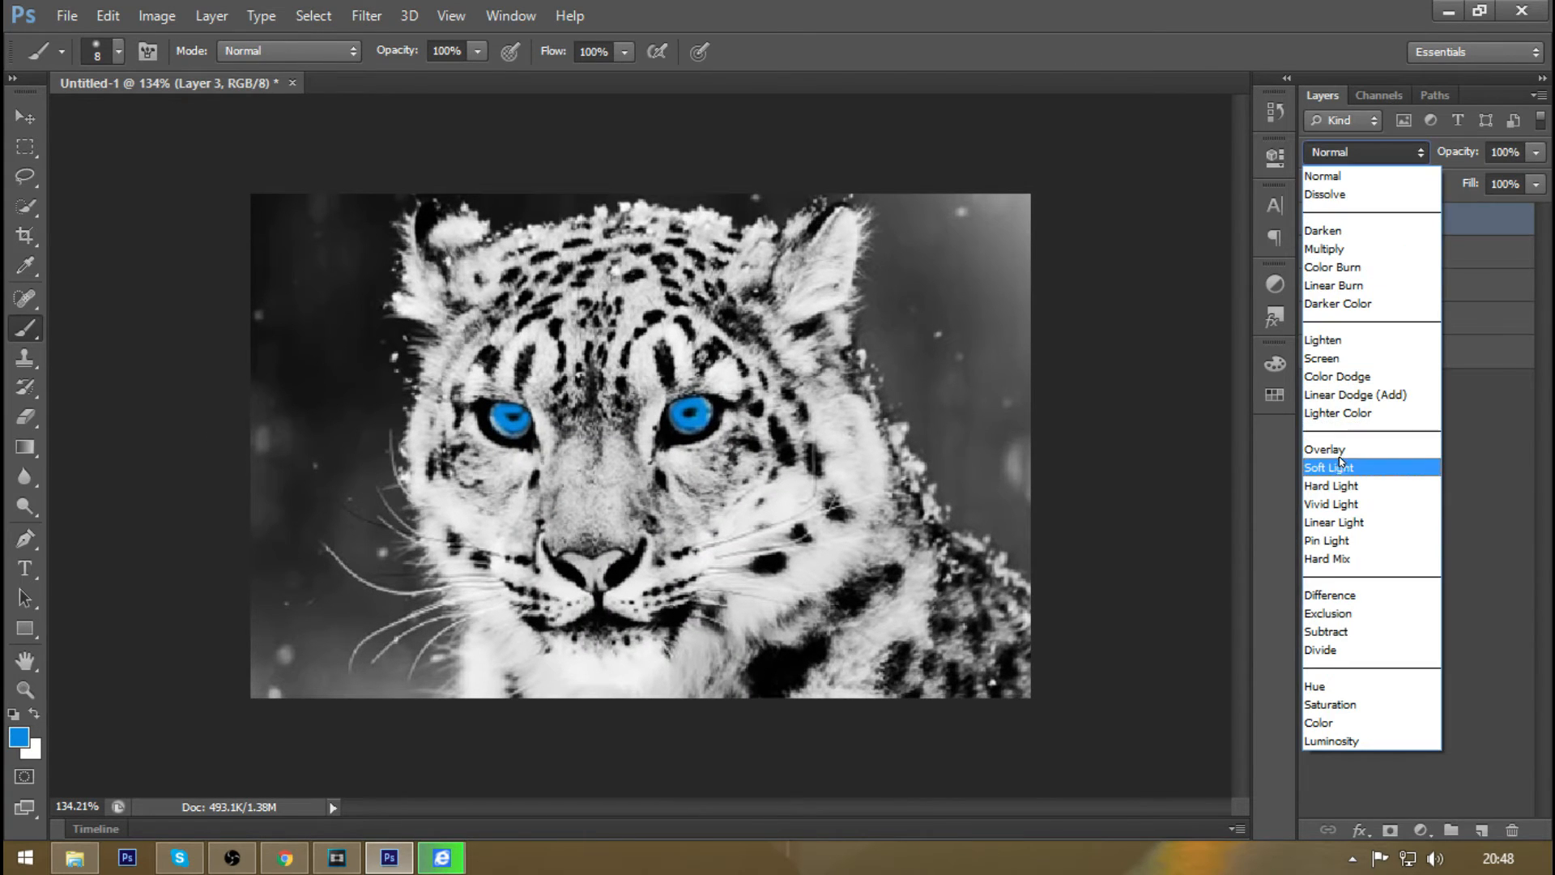
left_click(1336, 438)
left_click(1504, 153)
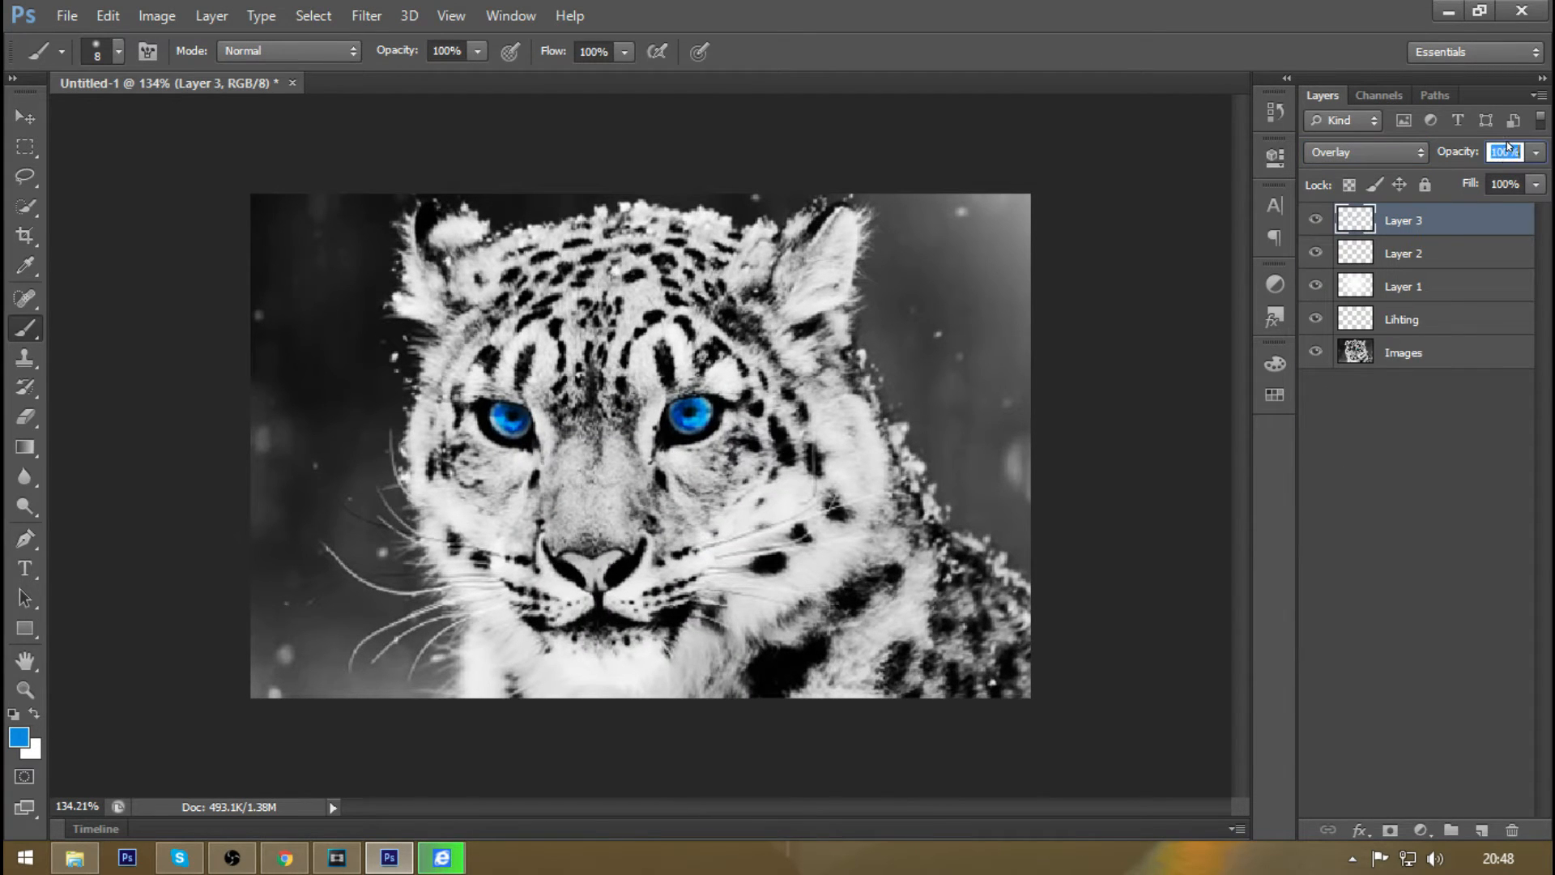
type("70")
key("Return")
type("55")
key("Return")
scroll(761, 354, "down", 3)
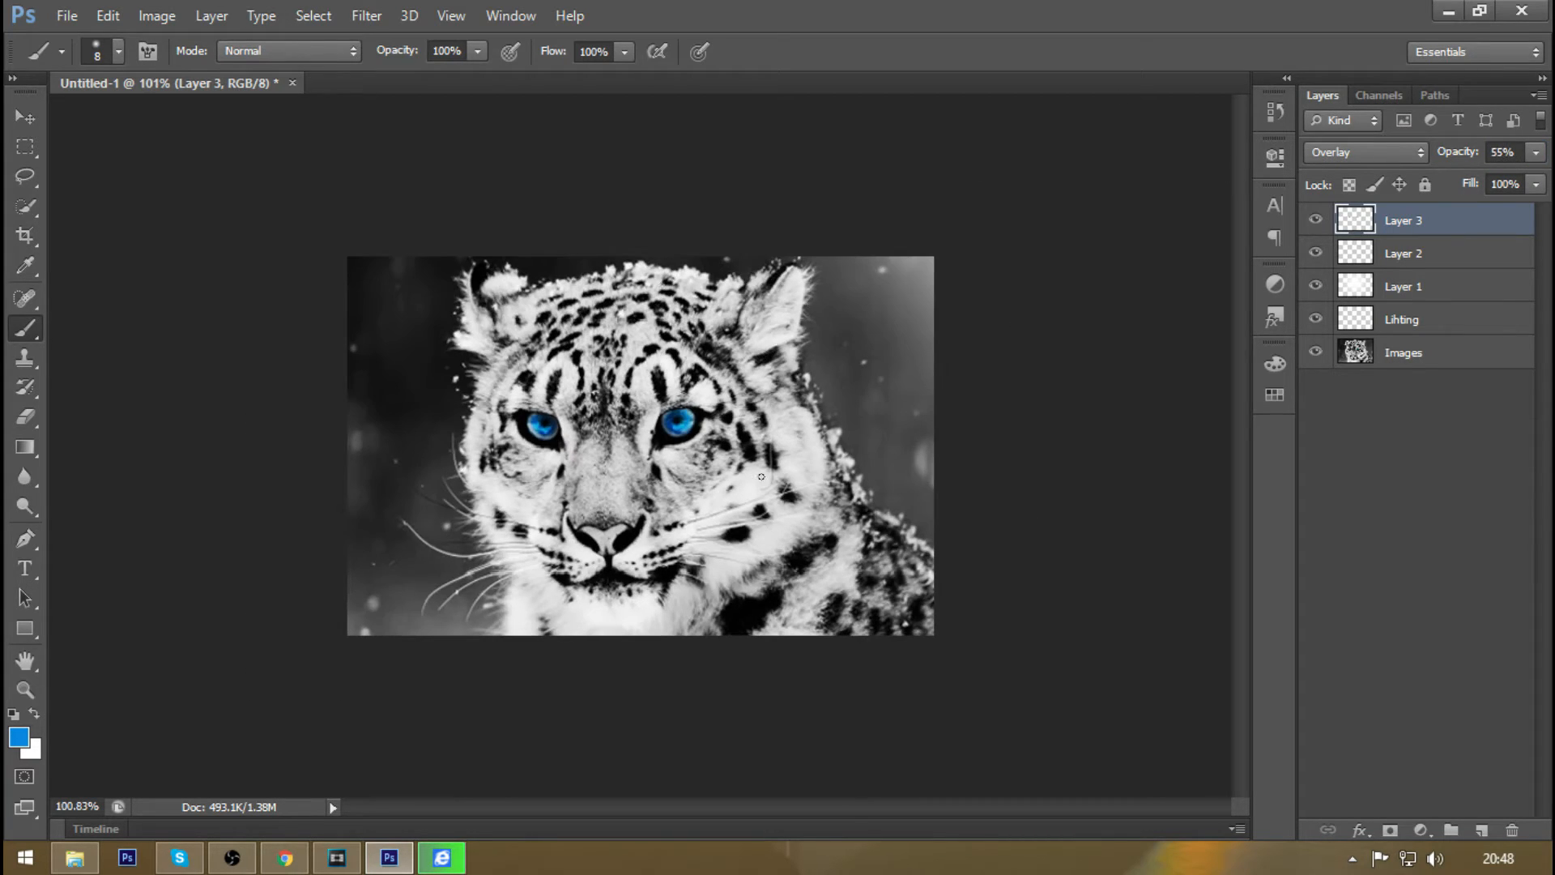
- Add a new layer above Layer 3 and set the brush's foreground color to black
left_click(24, 117)
left_click(1482, 831)
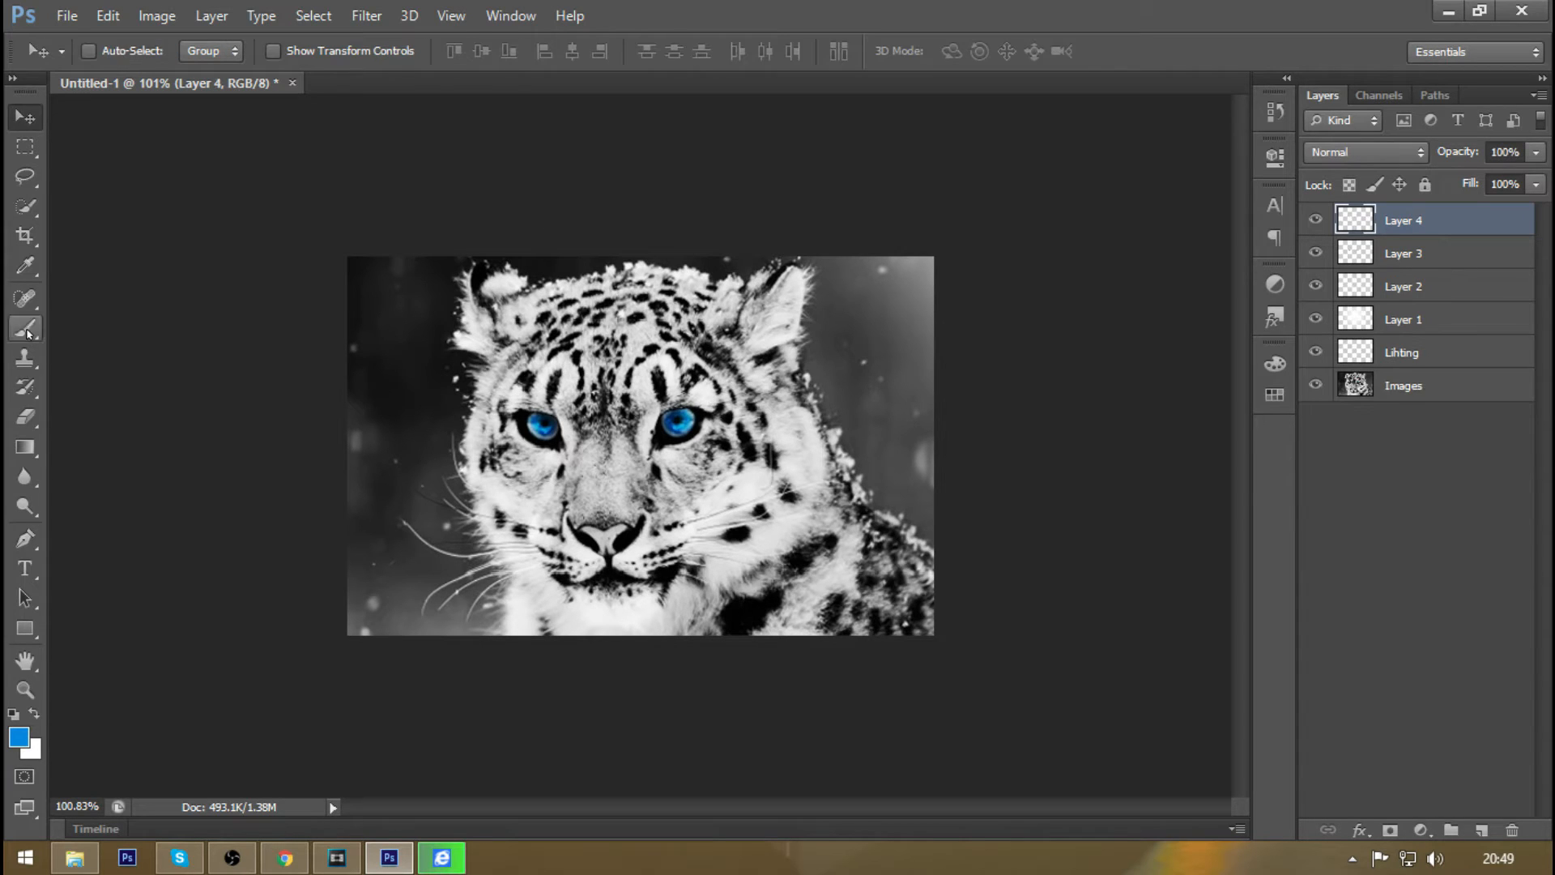
left_click(24, 328)
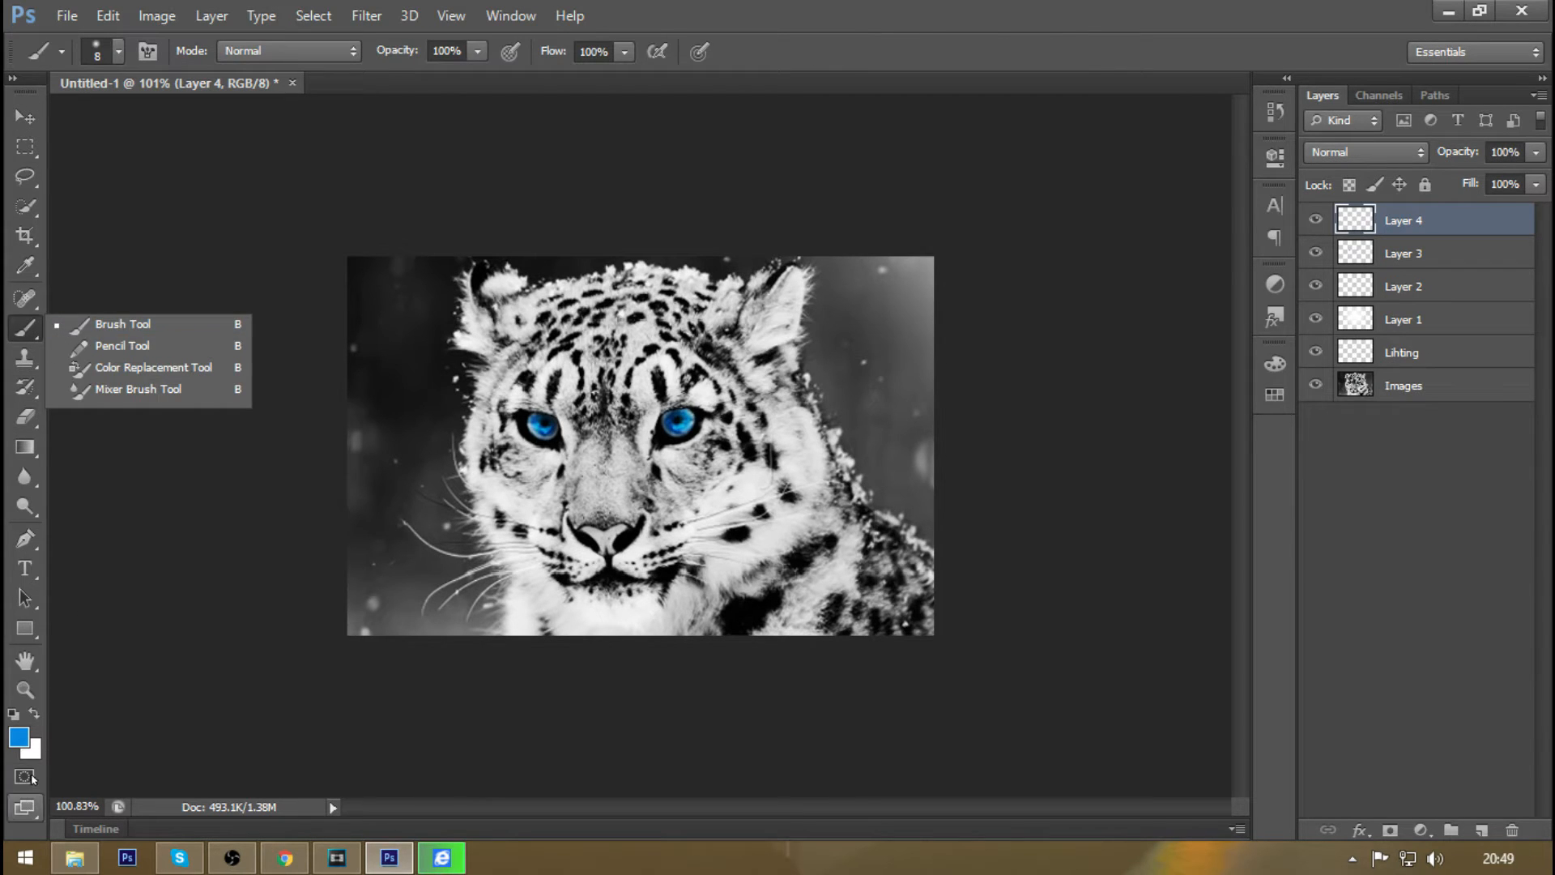
left_click(19, 737)
left_click_drag(671, 339, 474, 492)
left_click(1008, 192)
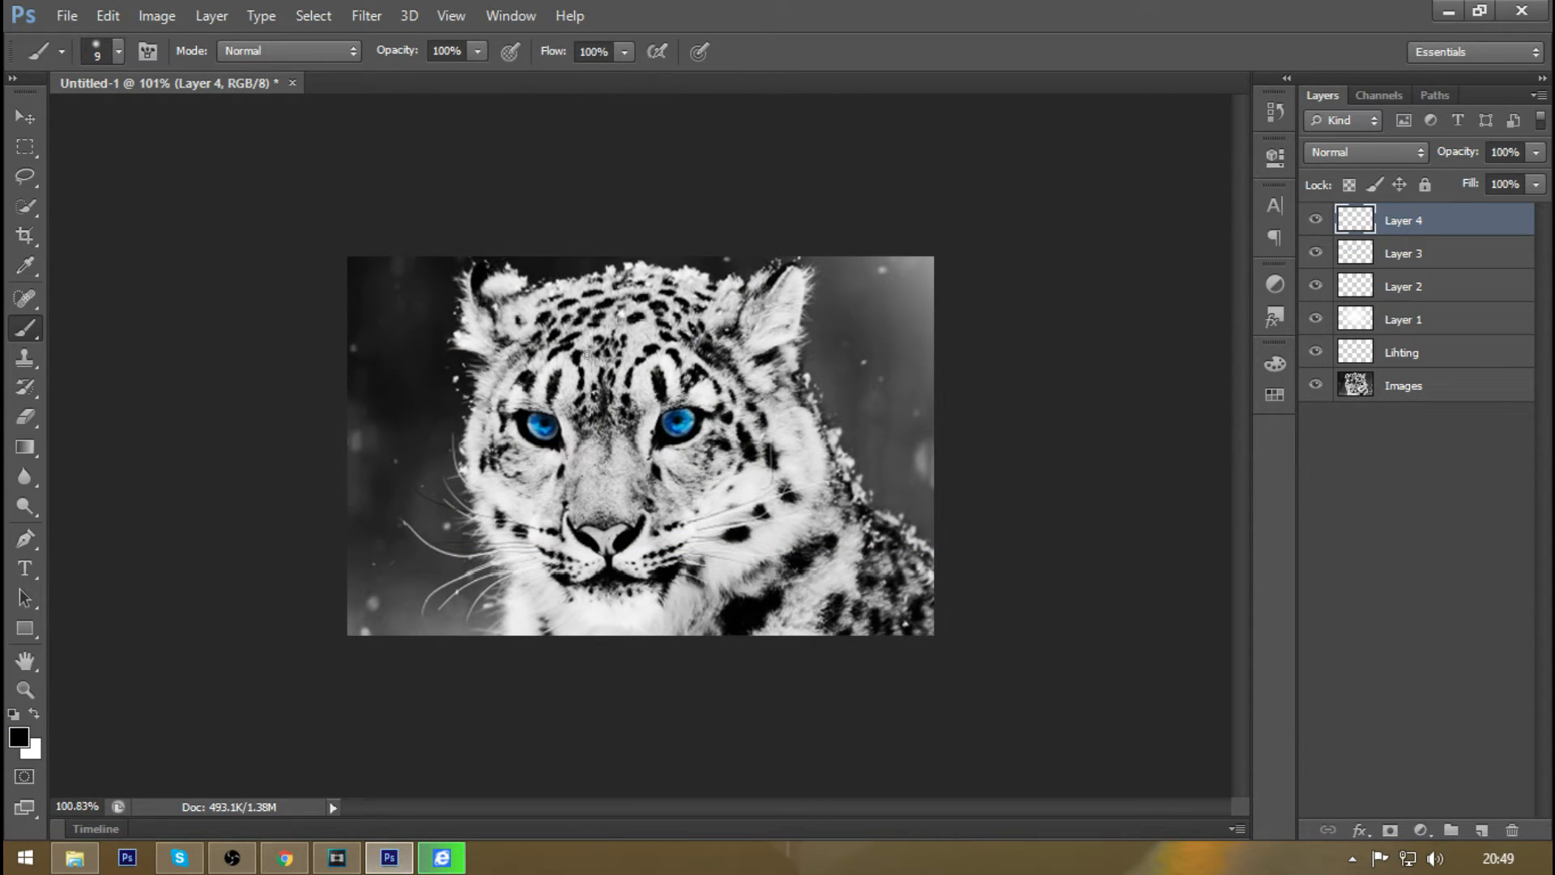
- Enlarge the brush to 500 px and paint a soft black shadow down the left side of the photo on Layer 4
key("bracketright")
key("bracketright")
key("bracketright")
key("bracketright")
key("bracketright")
key("bracketright")
key("bracketright")
key("bracketright")
key("bracketright")
key("bracketright")
key("bracketright")
key("bracketright")
key("bracketright")
key("bracketright")
key("bracketright")
key("bracketright")
mouse_move(243, 70)
left_mouse_down()
mouse_move(278, 659)
mouse_move(260, 402)
mouse_move(319, 695)
mouse_move(401, 459)
mouse_move(532, 278)
mouse_move(469, 417)
mouse_move(302, 392)
left_mouse_up()
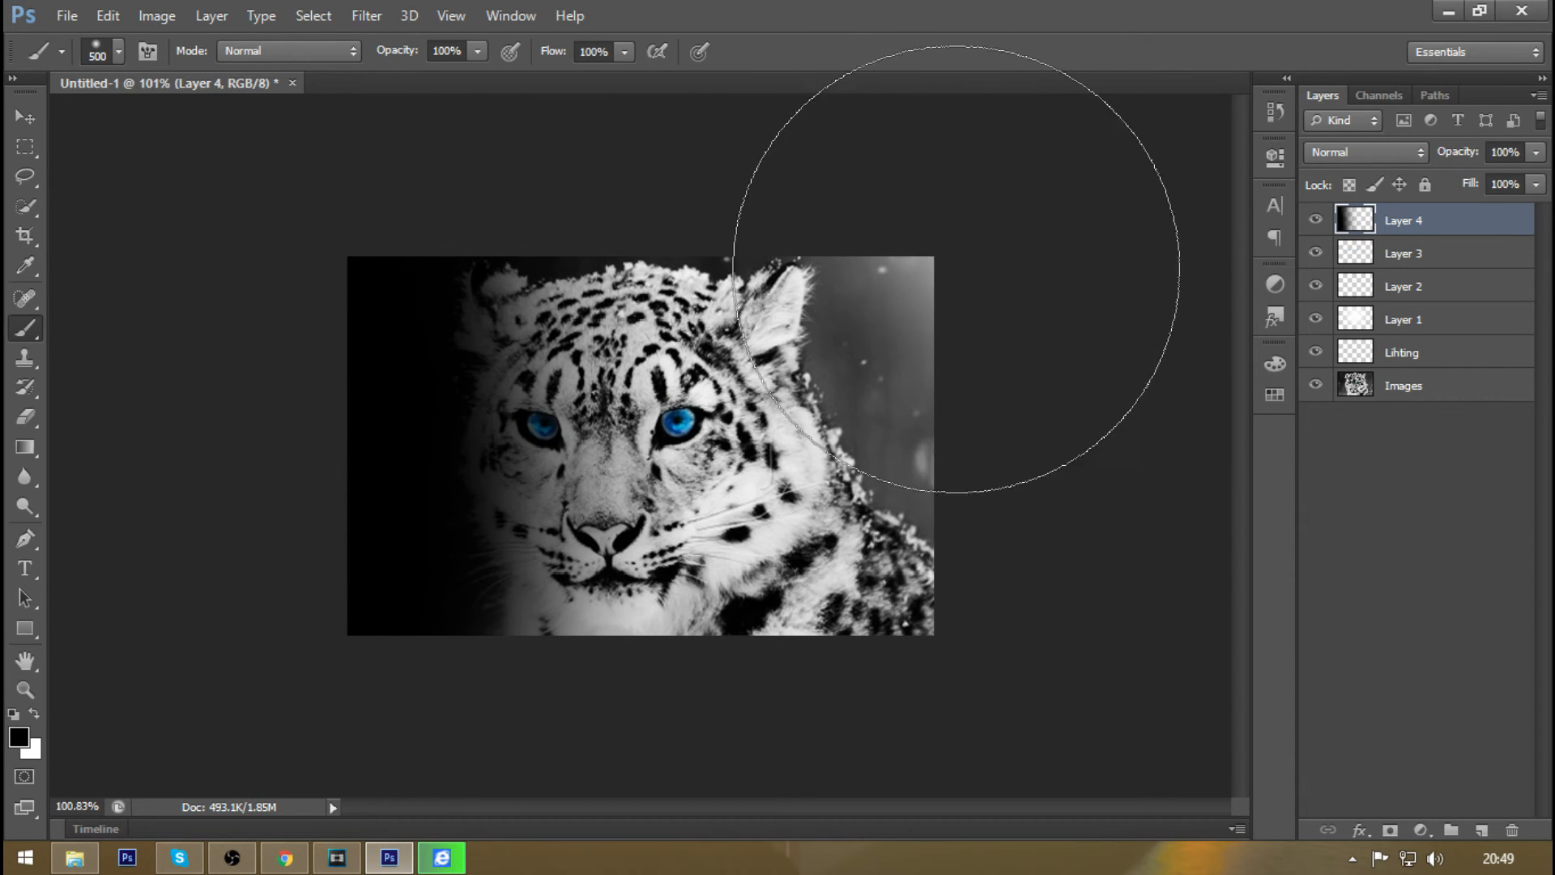
- Reduce the opacity of the black shadow on Layer 4 to 35%
left_click(1510, 153)
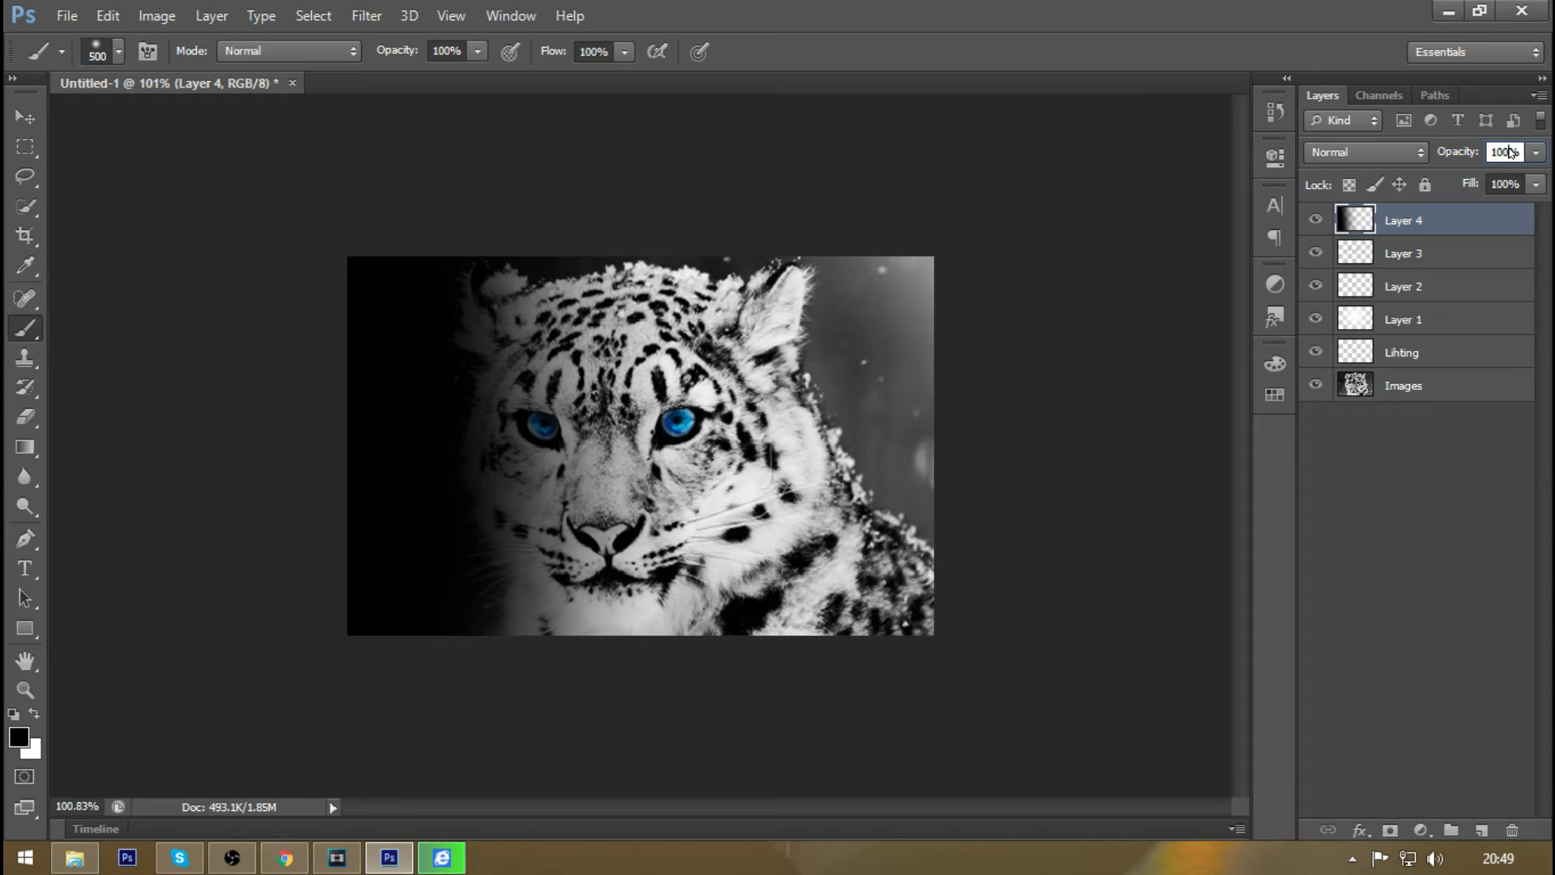
double_click(1511, 152)
type("35")
key("Return")
key("ctrl+plus")
key("ctrl+minus")
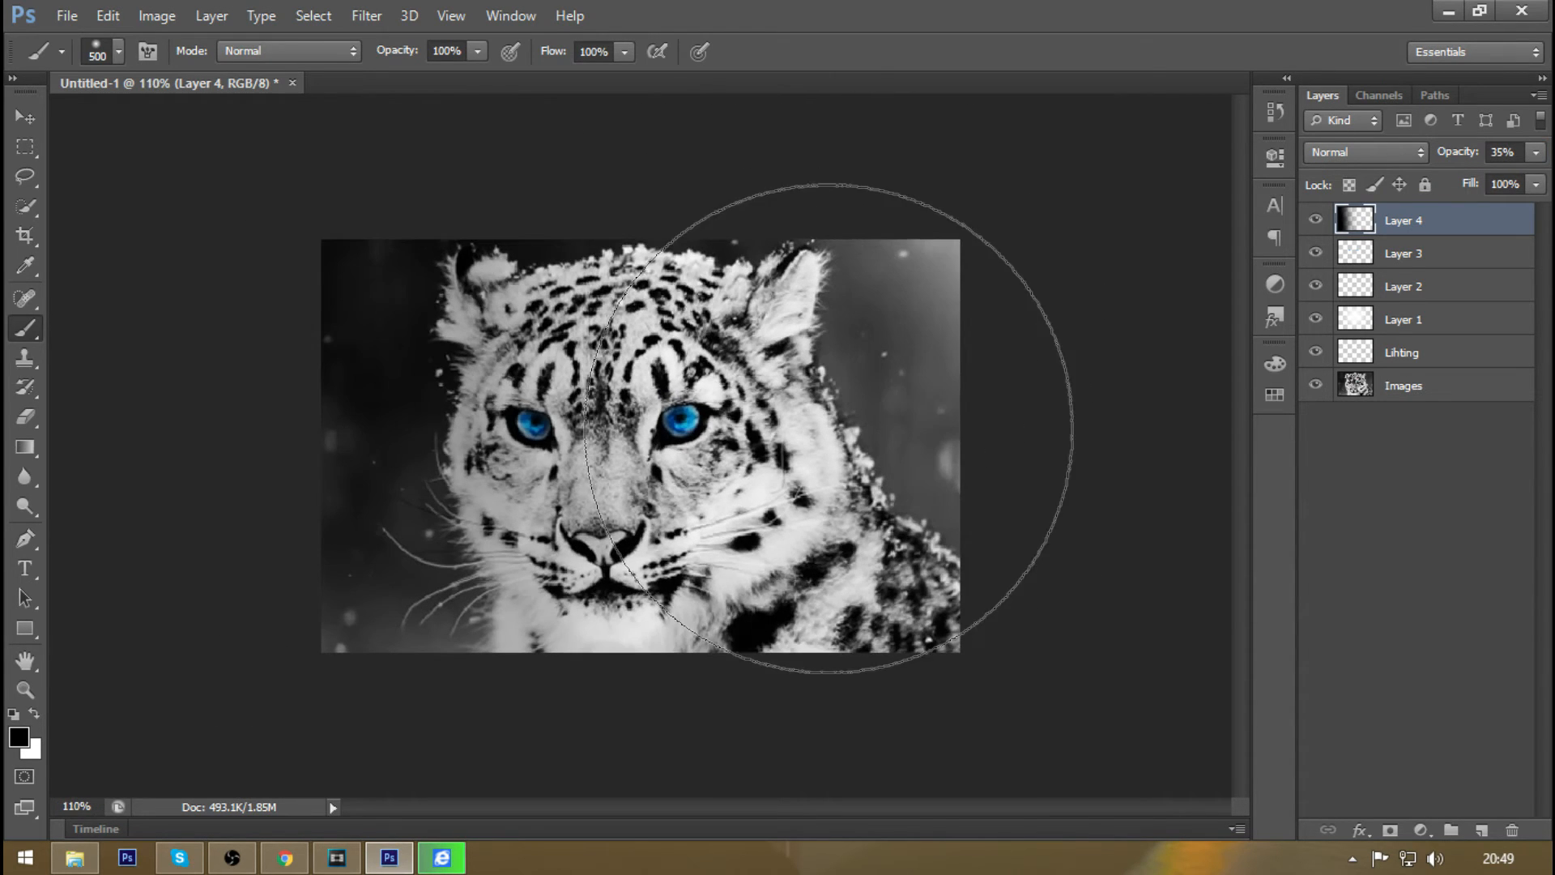
- Add a new layer and draw a closed Pen path enclosing the photo's upper-left half, split along its diagonal
left_click(1484, 832)
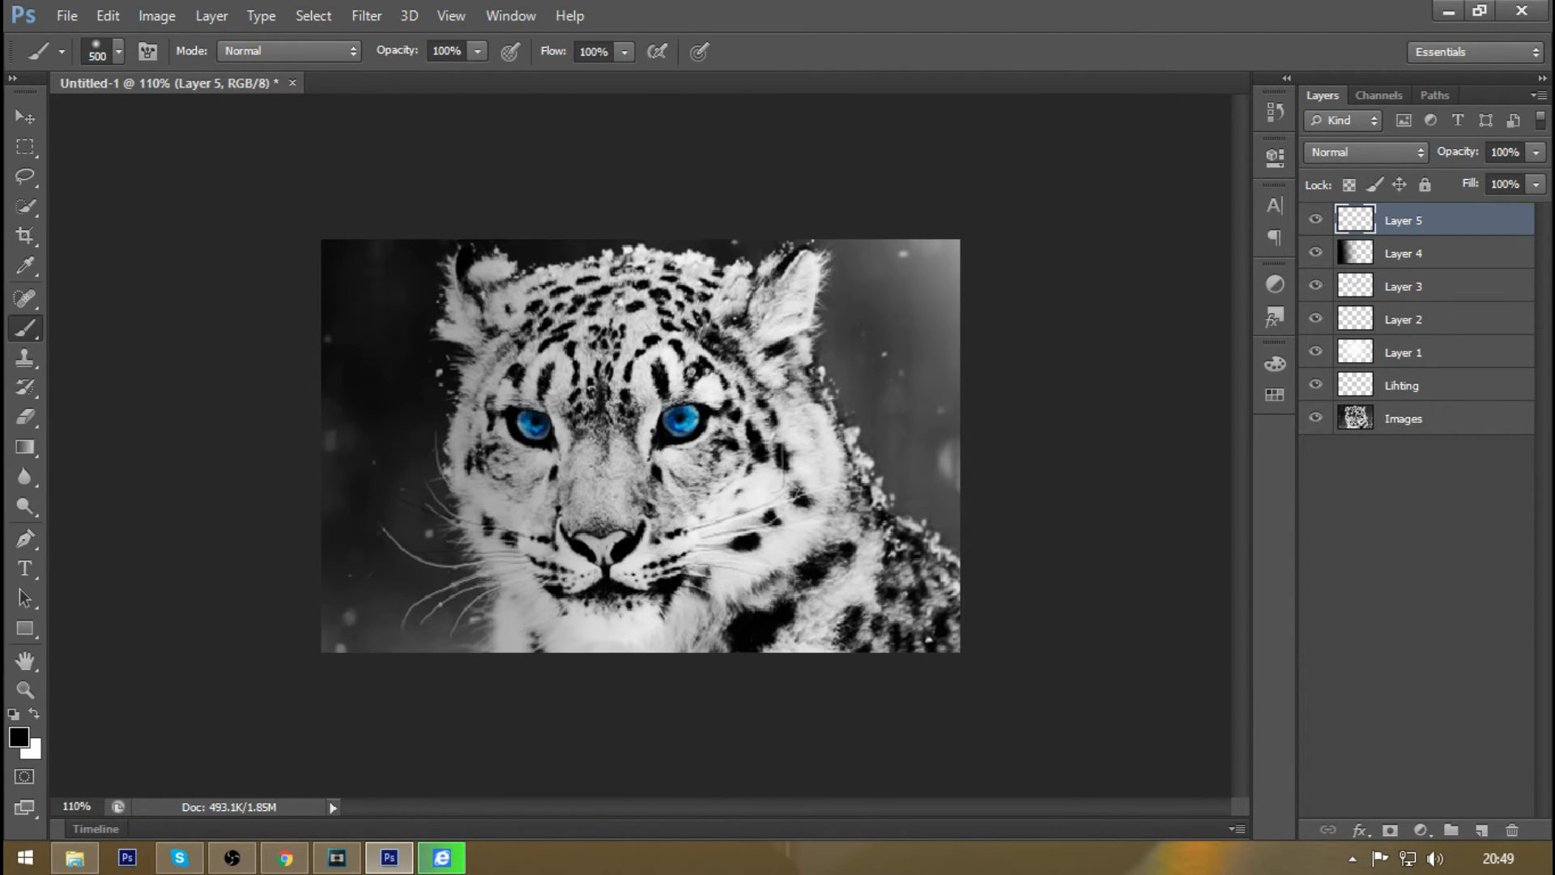
key("p")
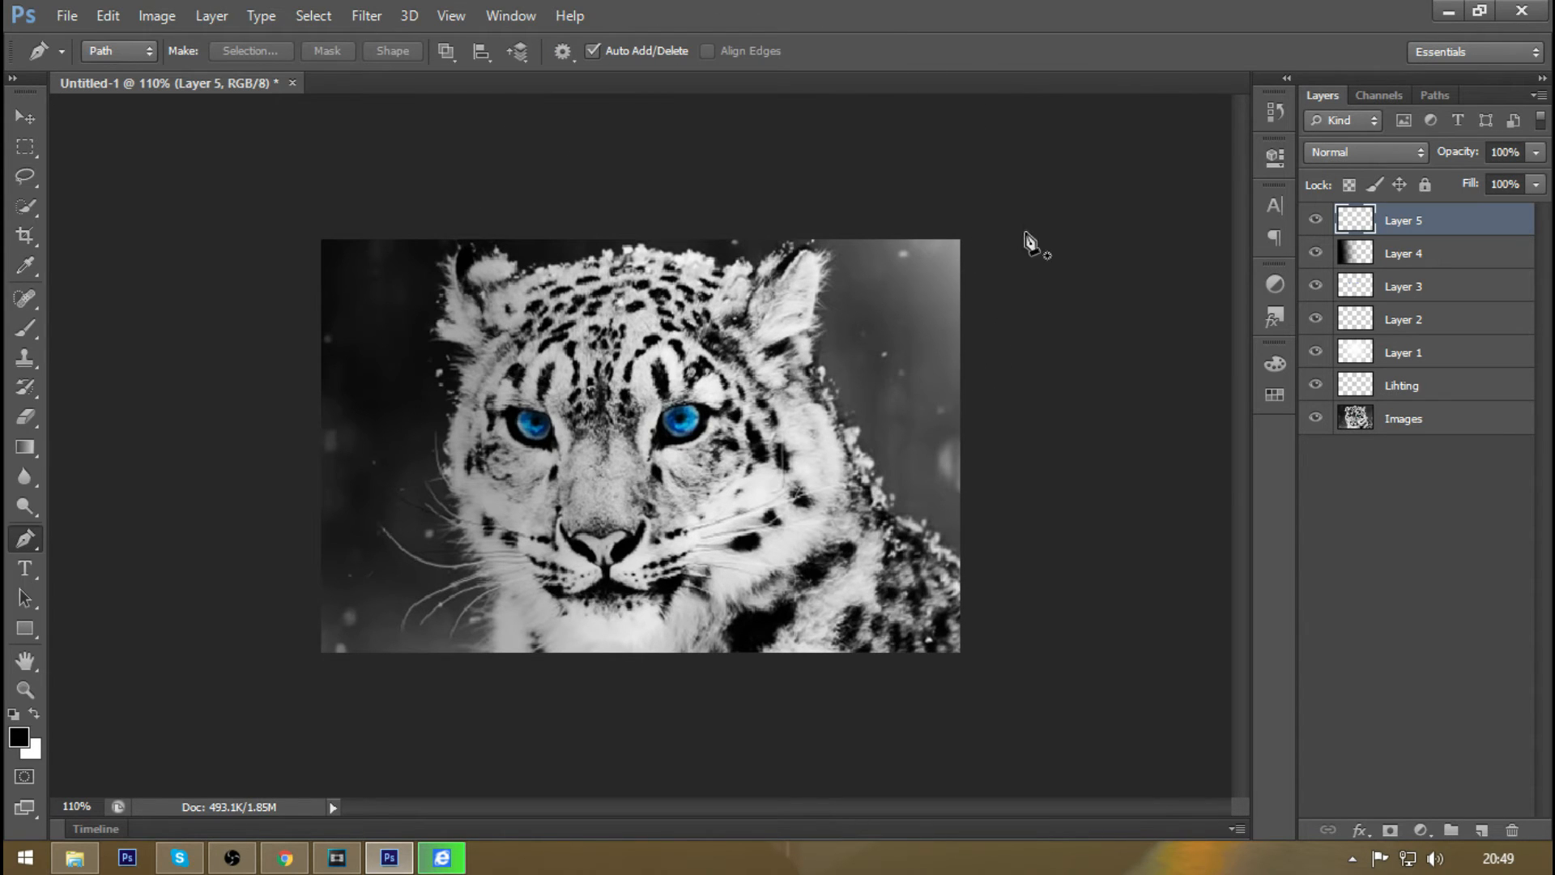
left_click(964, 235)
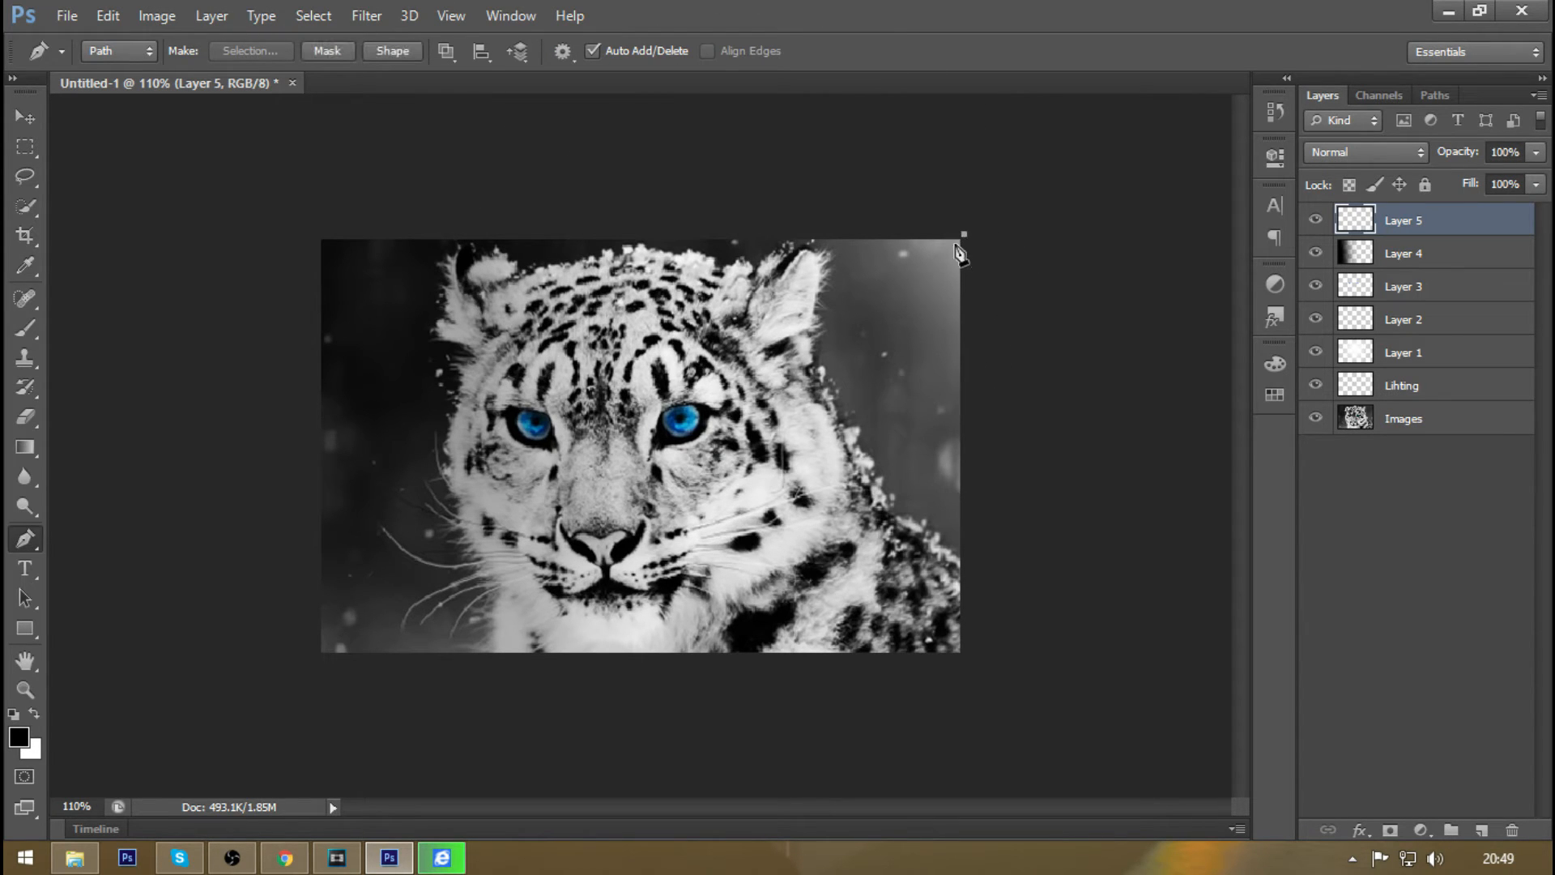
left_click(316, 659)
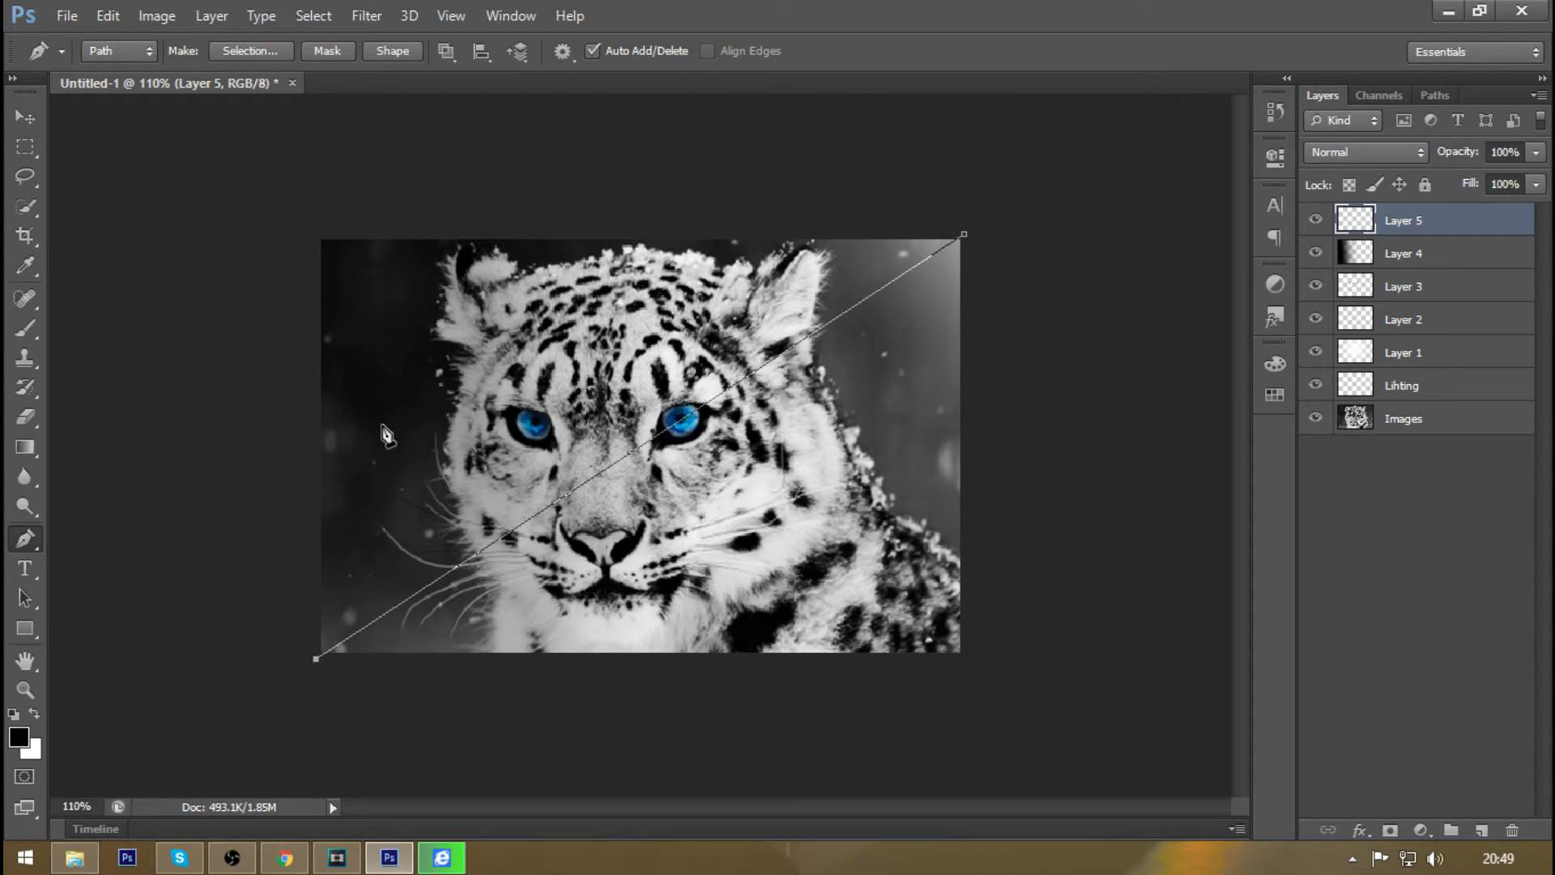
left_click(279, 211)
left_click(666, 113)
left_click(1034, 168)
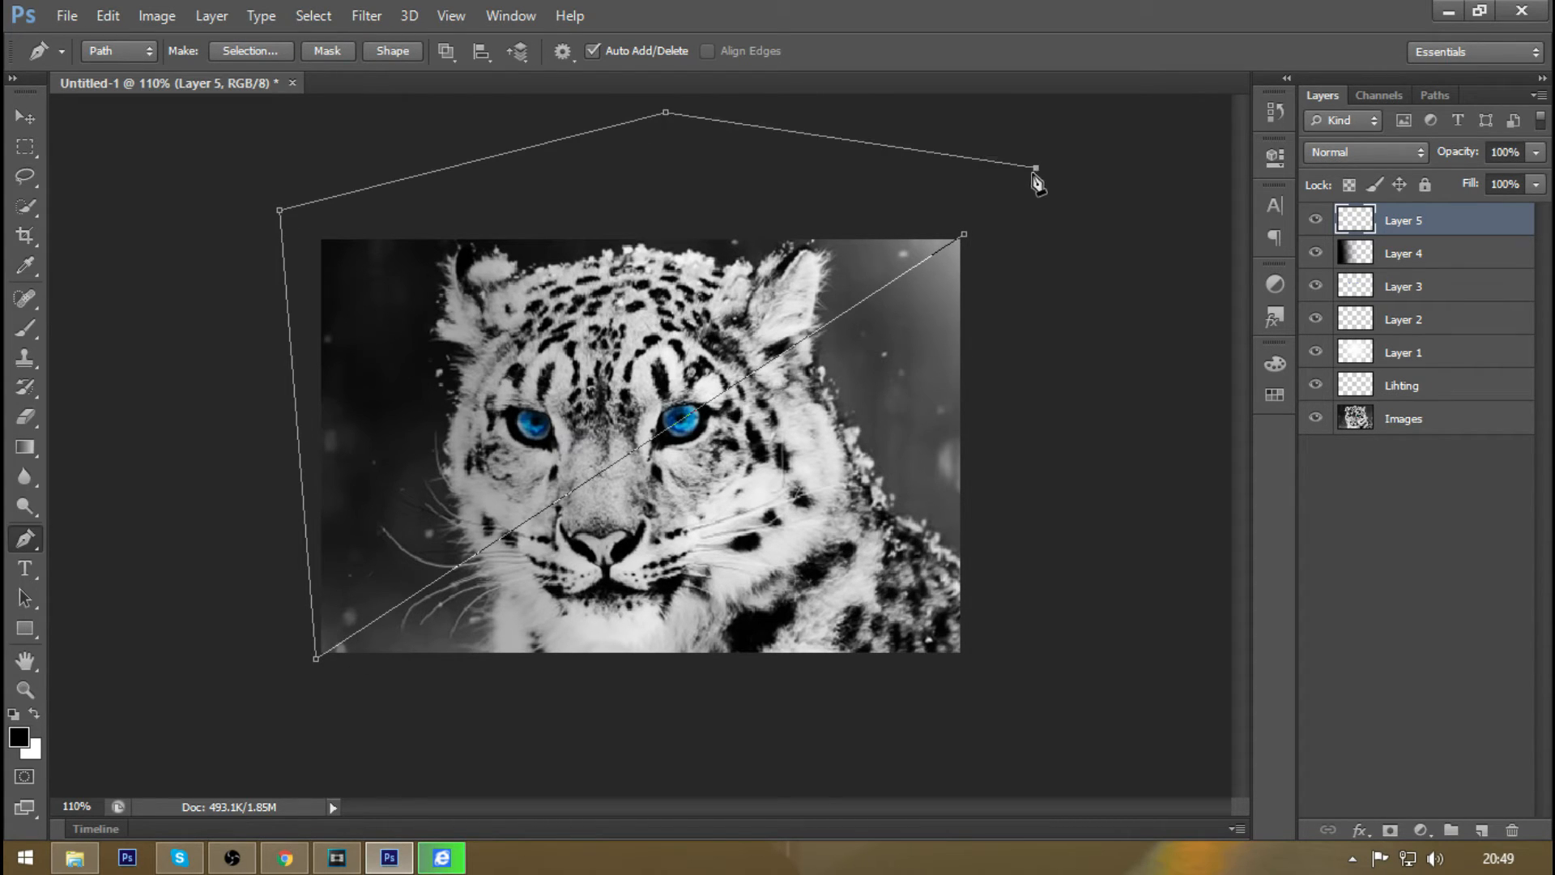
left_click(962, 237)
- Fill the path with white at 100% opacity in Normal mode and delete the path
right_click(710, 320)
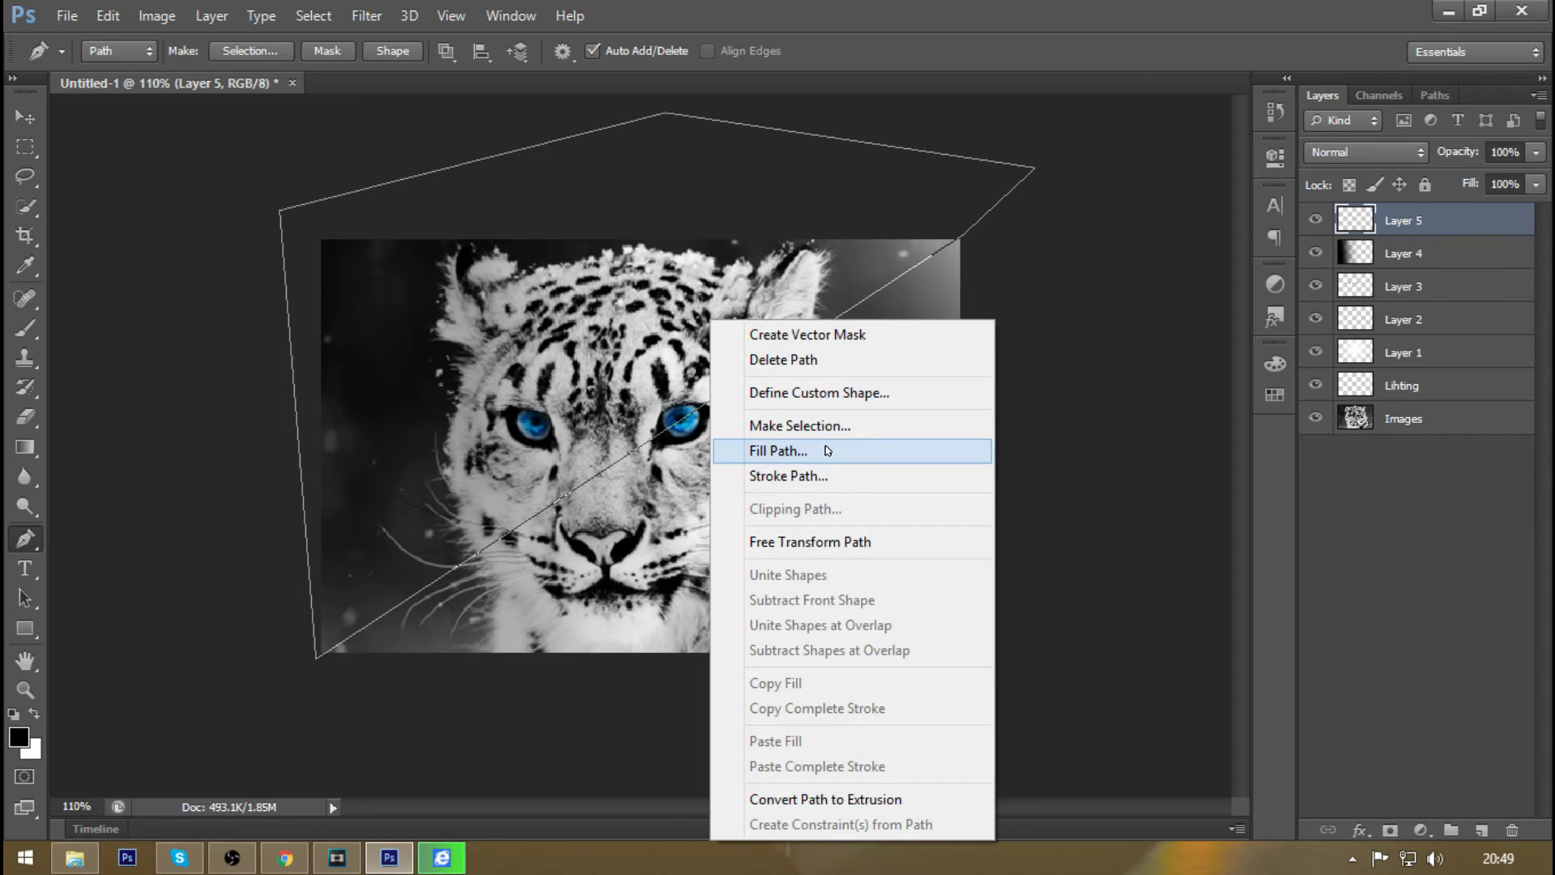
left_click(832, 451)
left_click(777, 222)
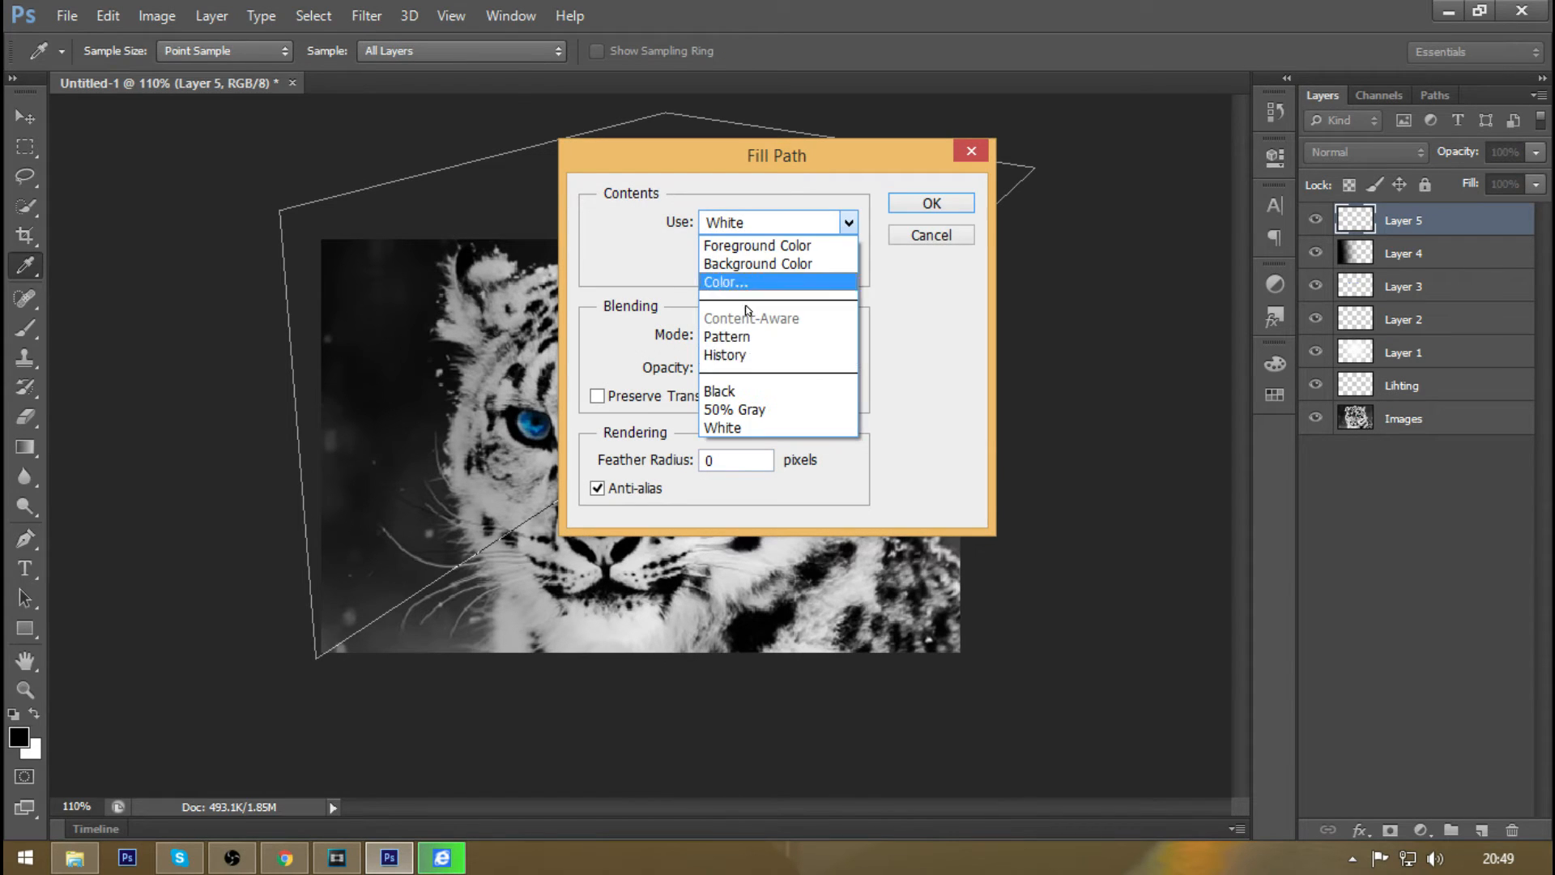
left_click(750, 429)
key("Tab")
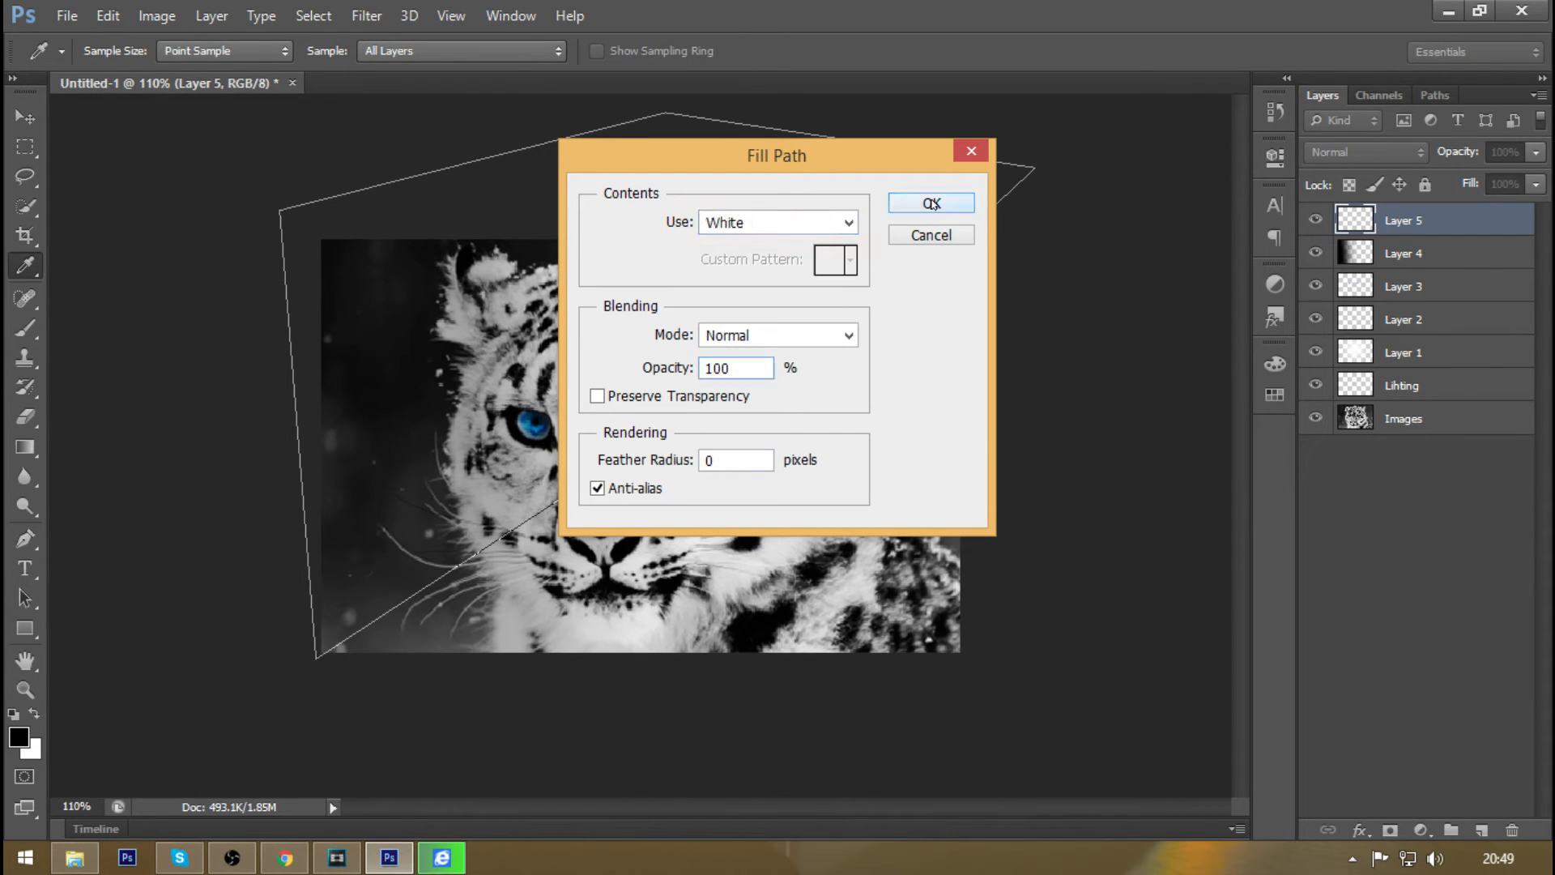
left_click(932, 204)
right_click(511, 241)
right_click(479, 311)
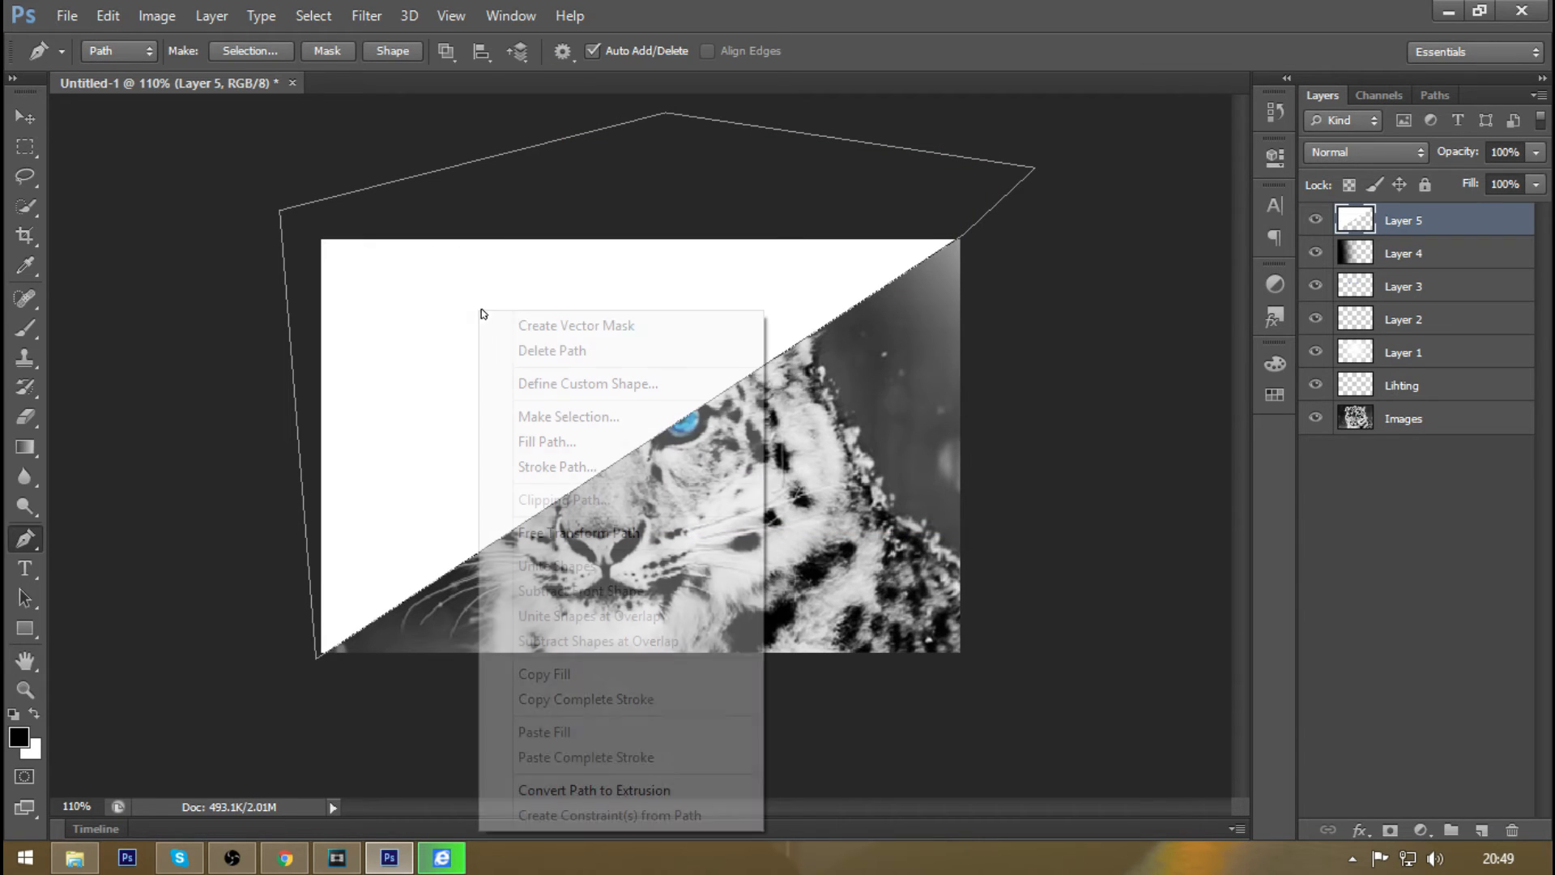
left_click(594, 351)
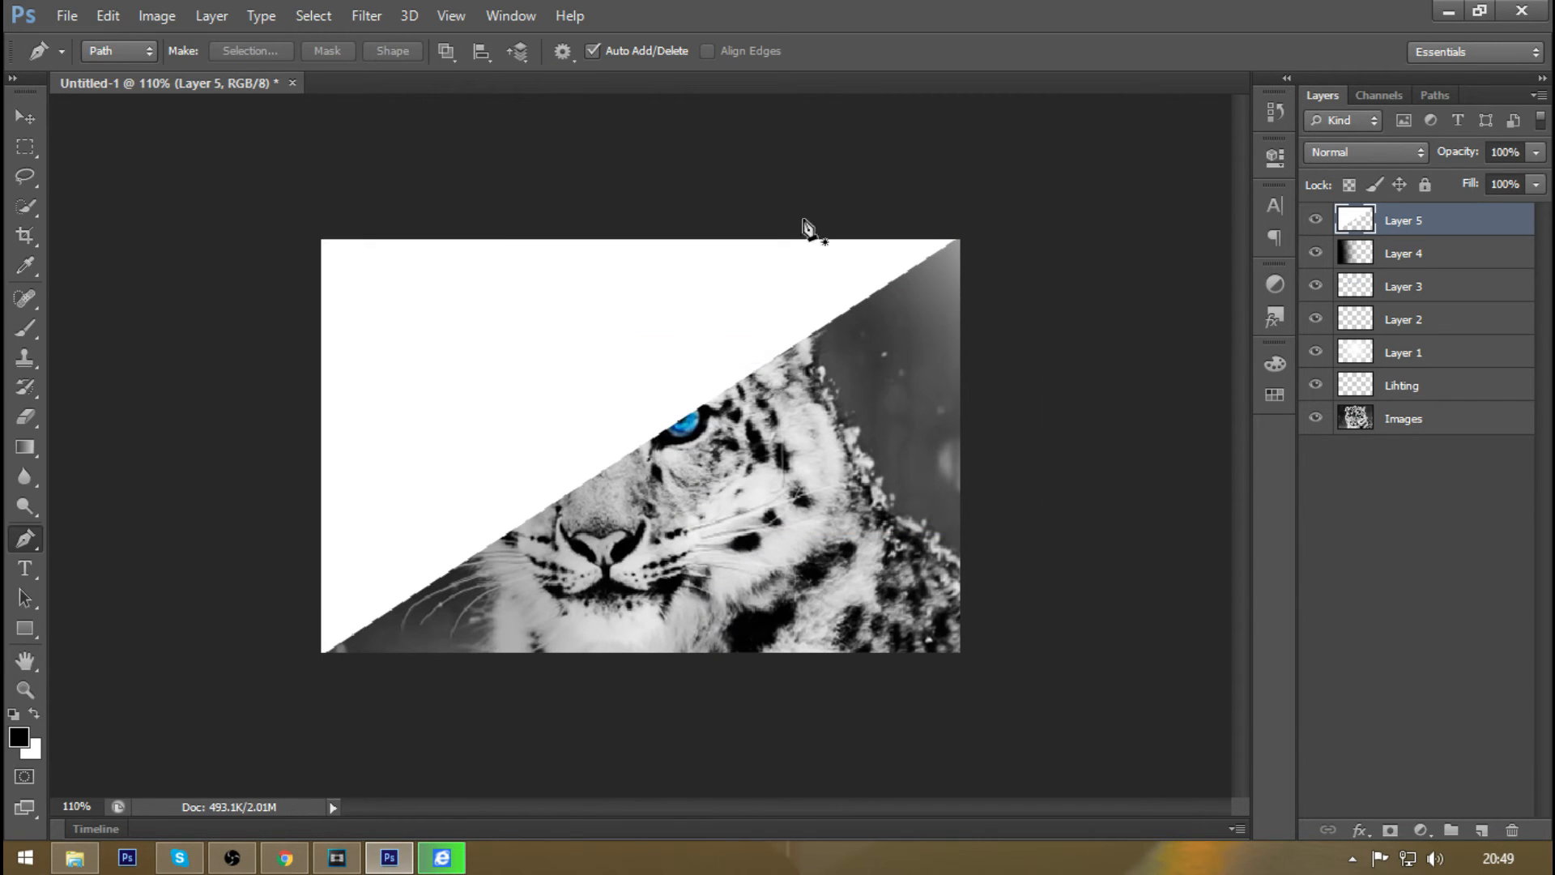
- Blend the white diagonal shape on Layer 5 in Overlay mode and set its opacity to 12%
left_click(1342, 152)
left_click(1347, 449)
left_click(25, 117)
type("5")
key("Return")
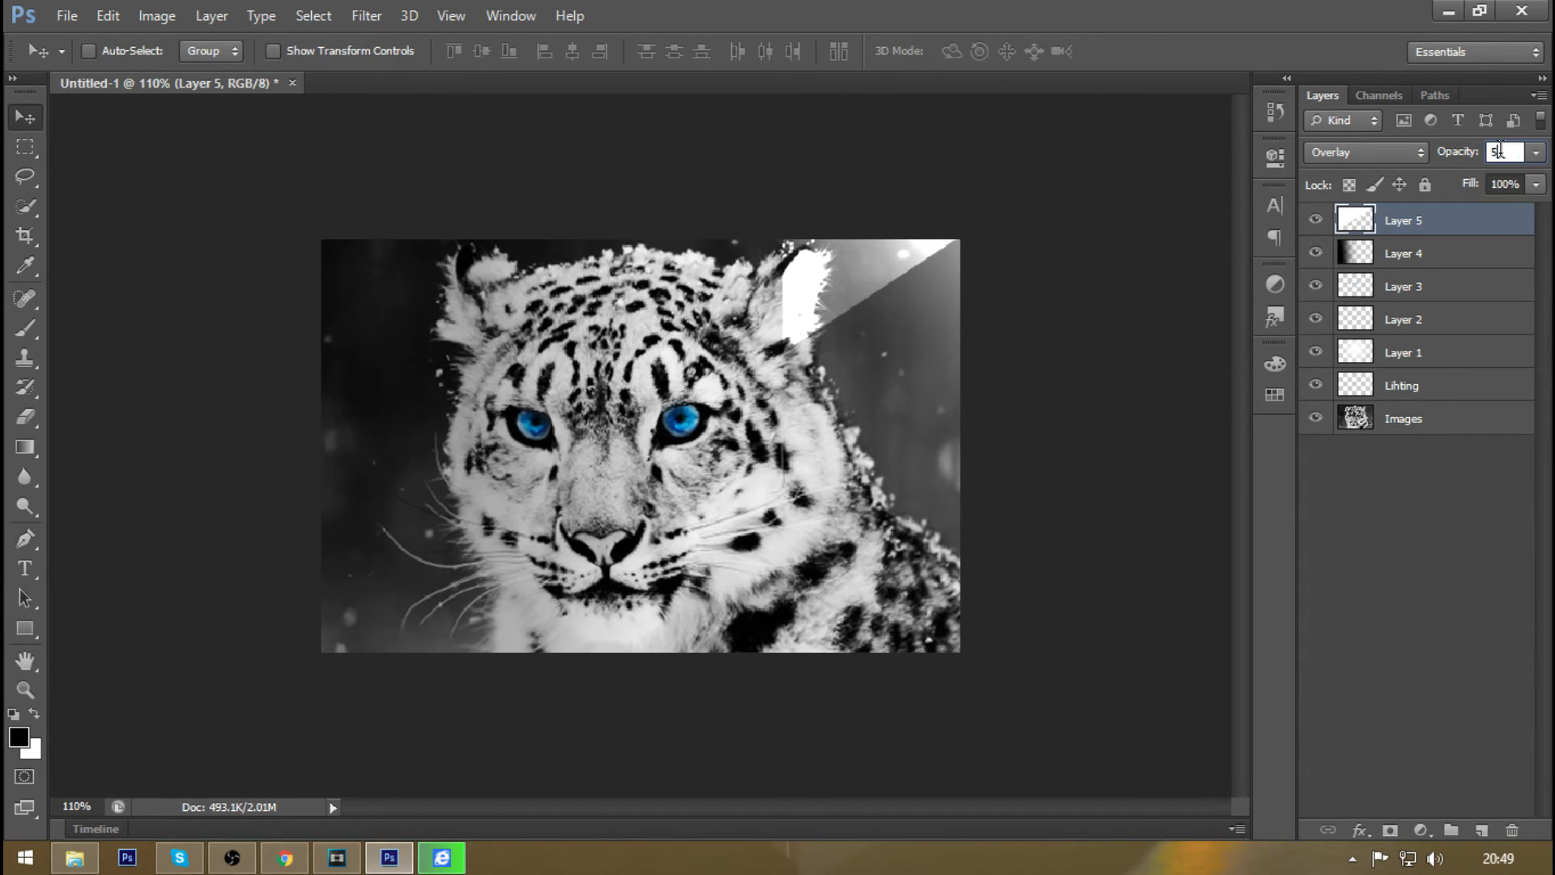
type("12")
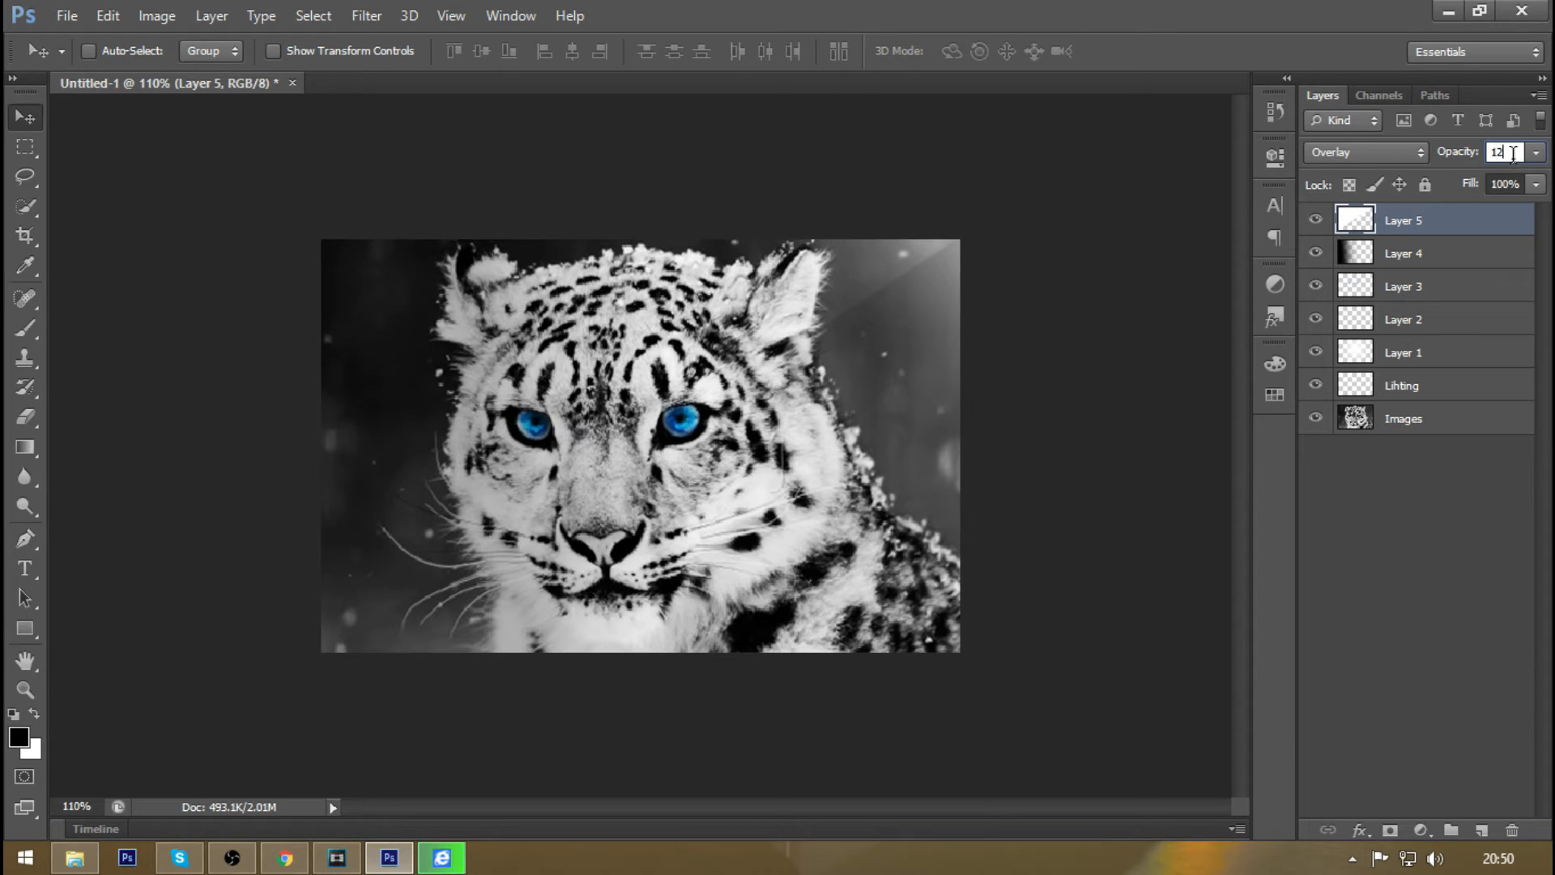
key("Return")
- Flip the white diagonal shape on Layer 5 horizontally and set the layer's opacity to 1%
key("ctrl+t")
right_click(703, 410)
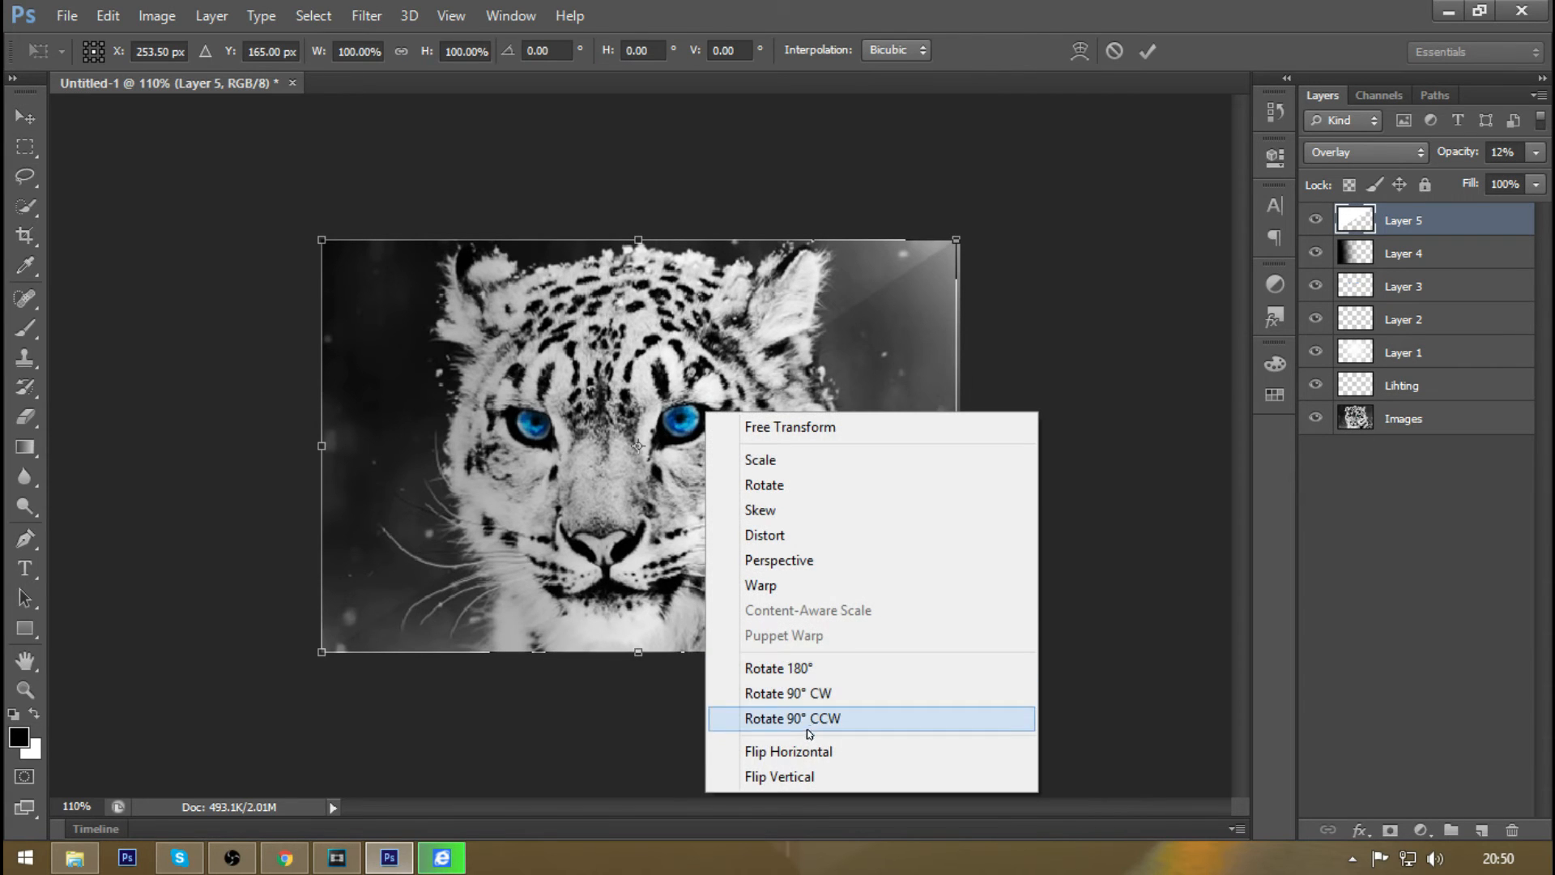
left_click(806, 752)
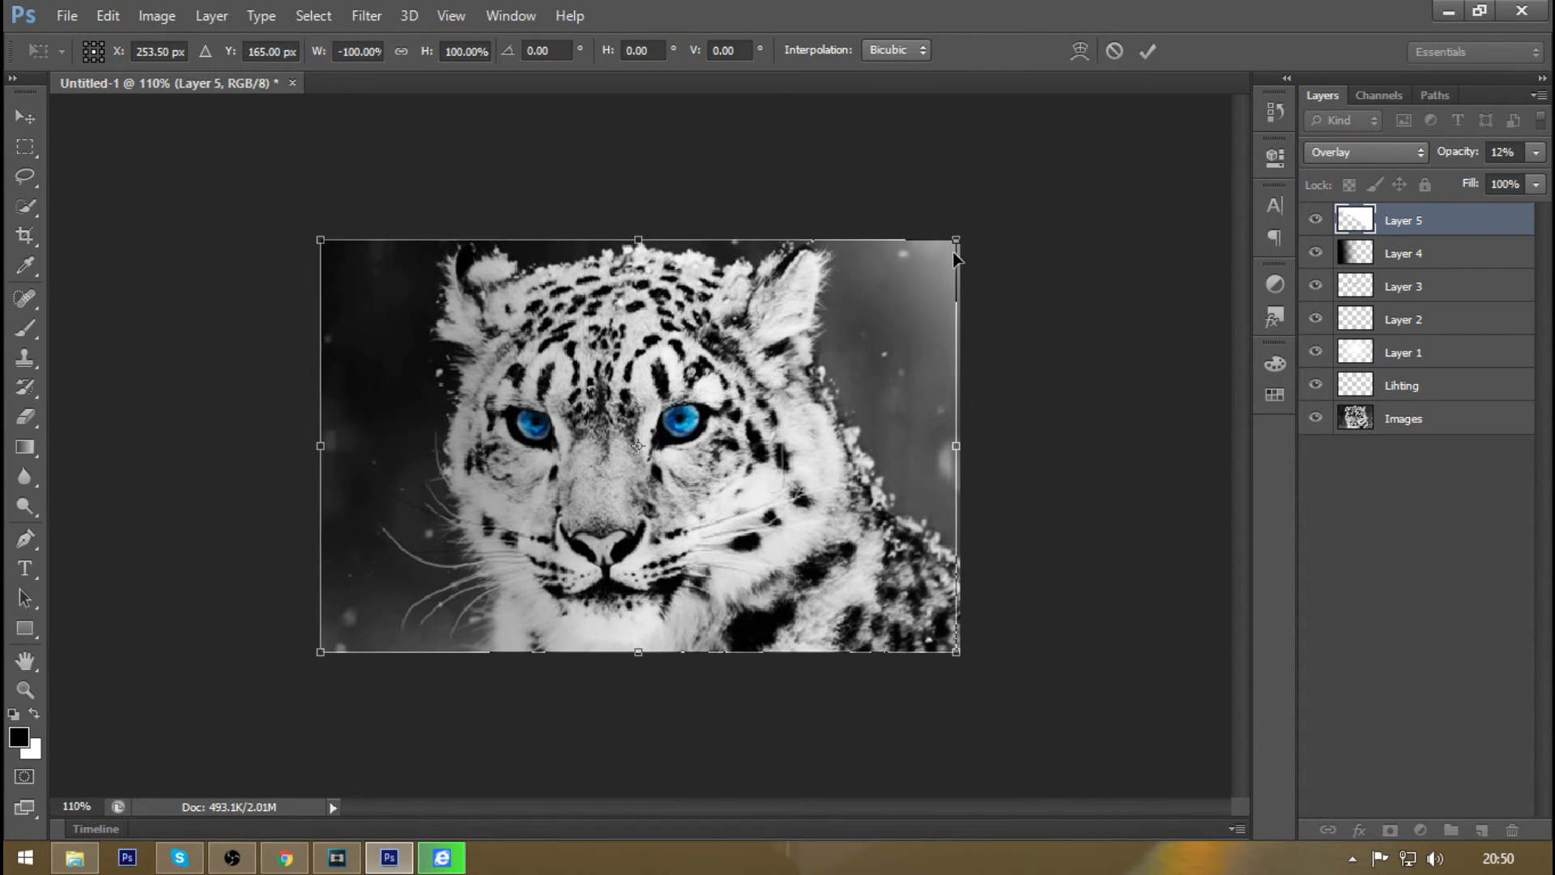
key("Return")
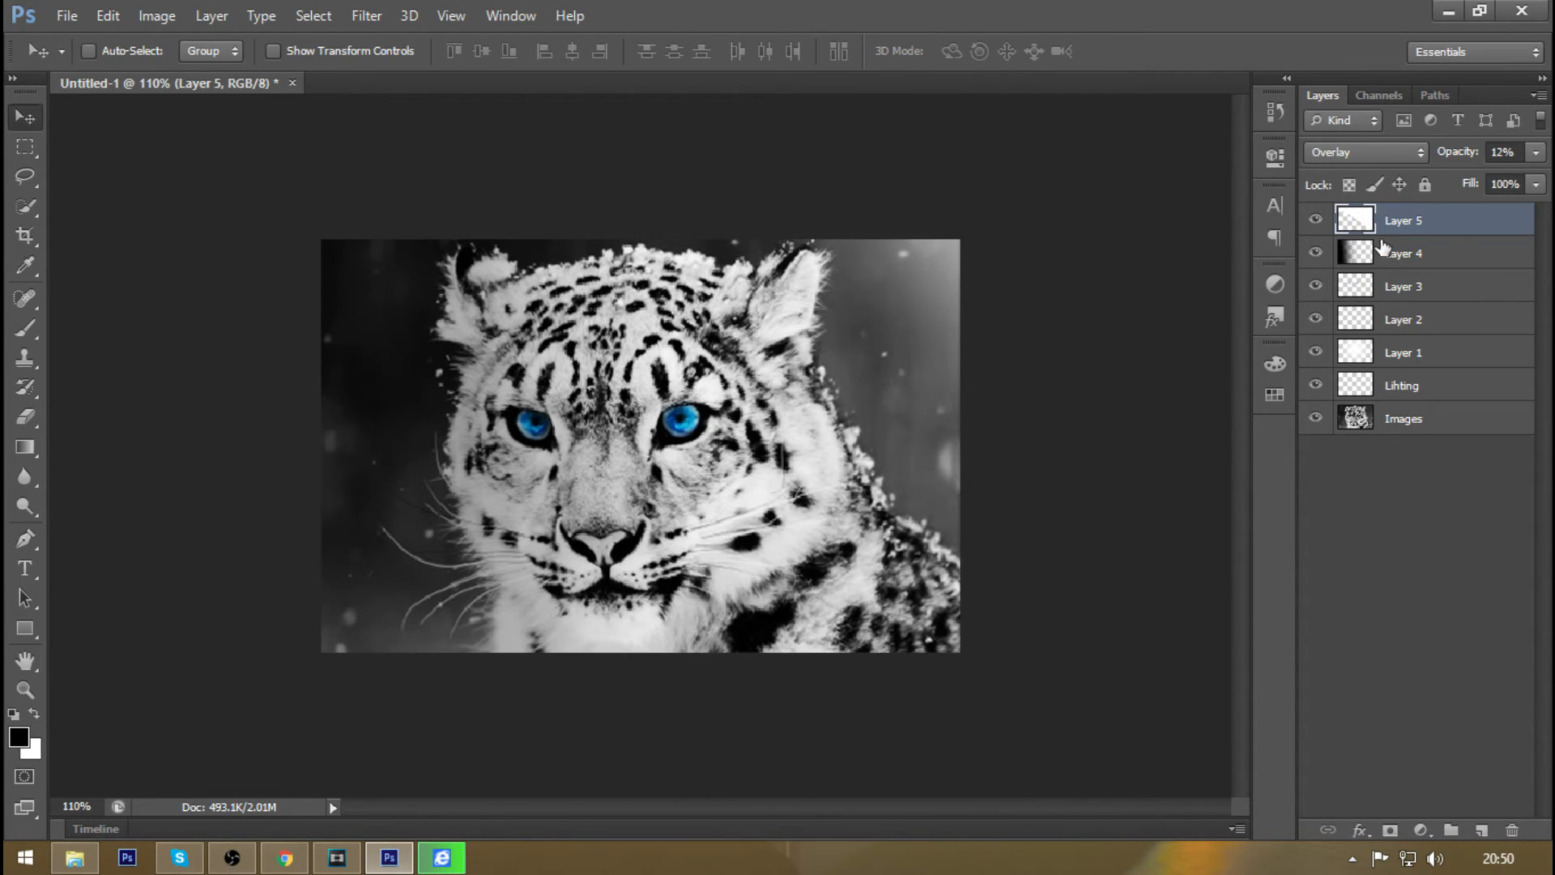
left_click(1517, 154)
type("1")
key("Return")
- Add two new layers and paint soft black over the photo's lower-left corner on the upper one with the 500 px brush
left_click(1481, 831)
left_click(26, 328)
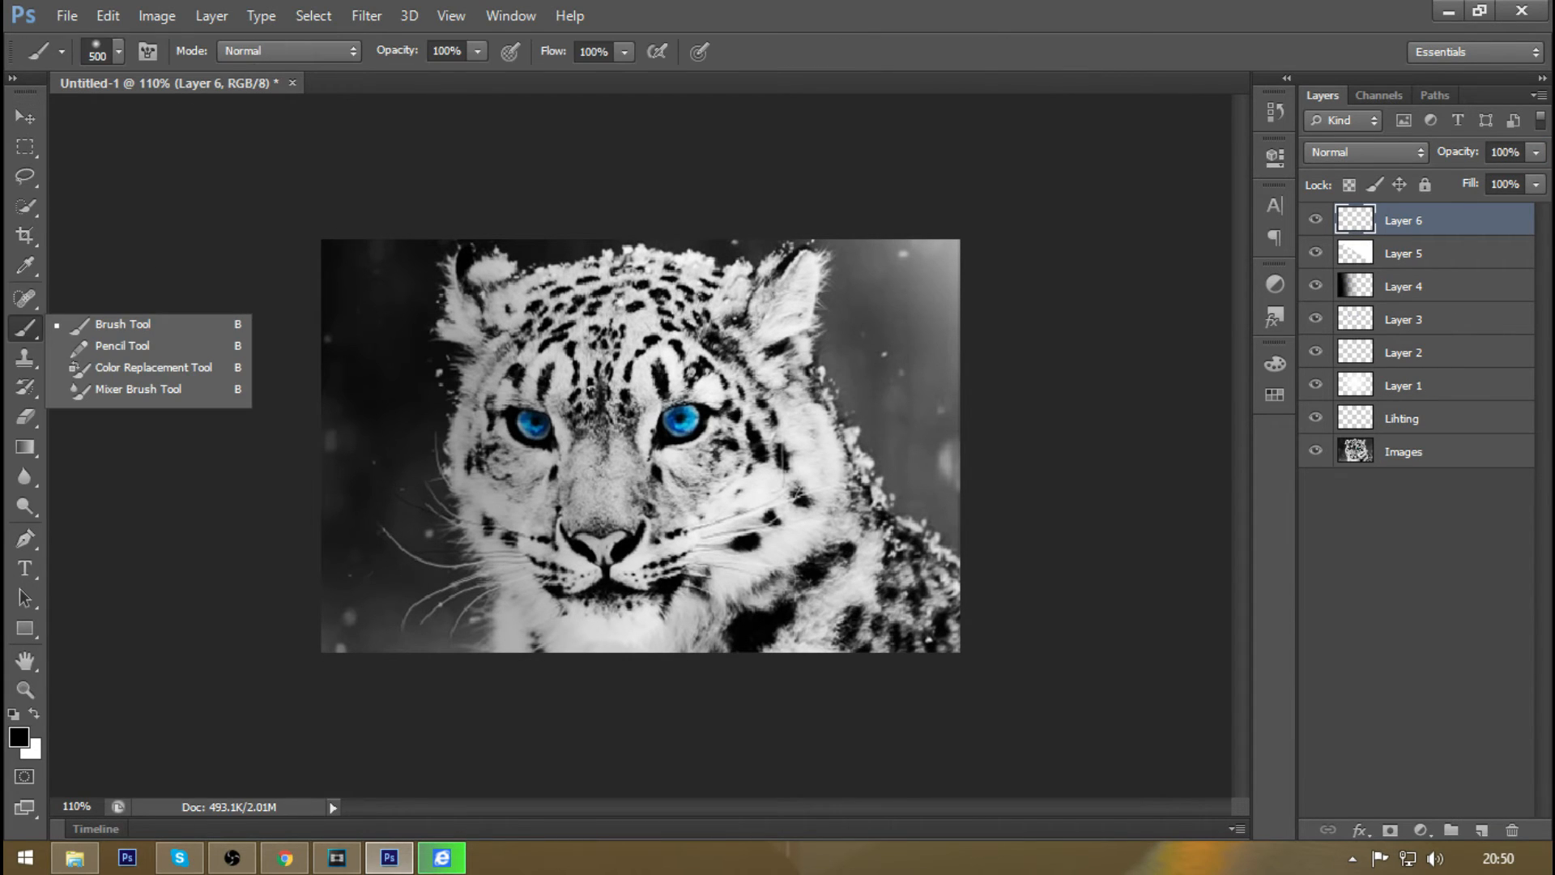
left_click(1482, 831)
mouse_move(278, 694)
left_mouse_down()
mouse_move(348, 616)
mouse_move(458, 840)
mouse_move(333, 840)
mouse_move(475, 834)
mouse_move(685, 871)
mouse_move(521, 858)
mouse_move(573, 867)
mouse_move(705, 810)
left_mouse_up()
- Reduce the opacity of the lower-left corner shadow on Layer 7 to 22%
left_click(1506, 152)
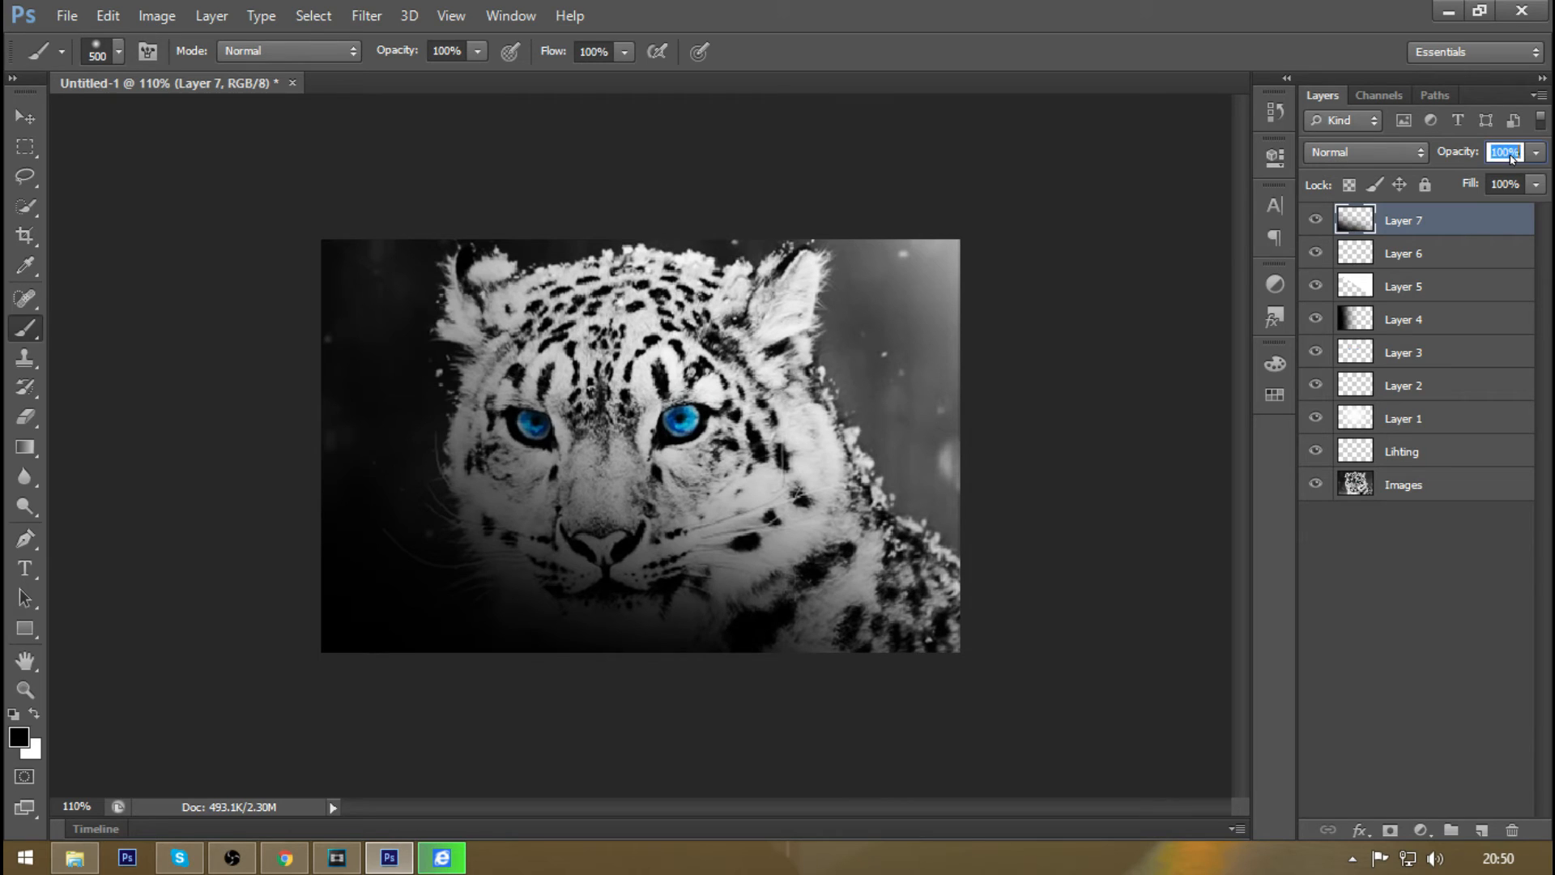
key("BackSpace")
type("22")
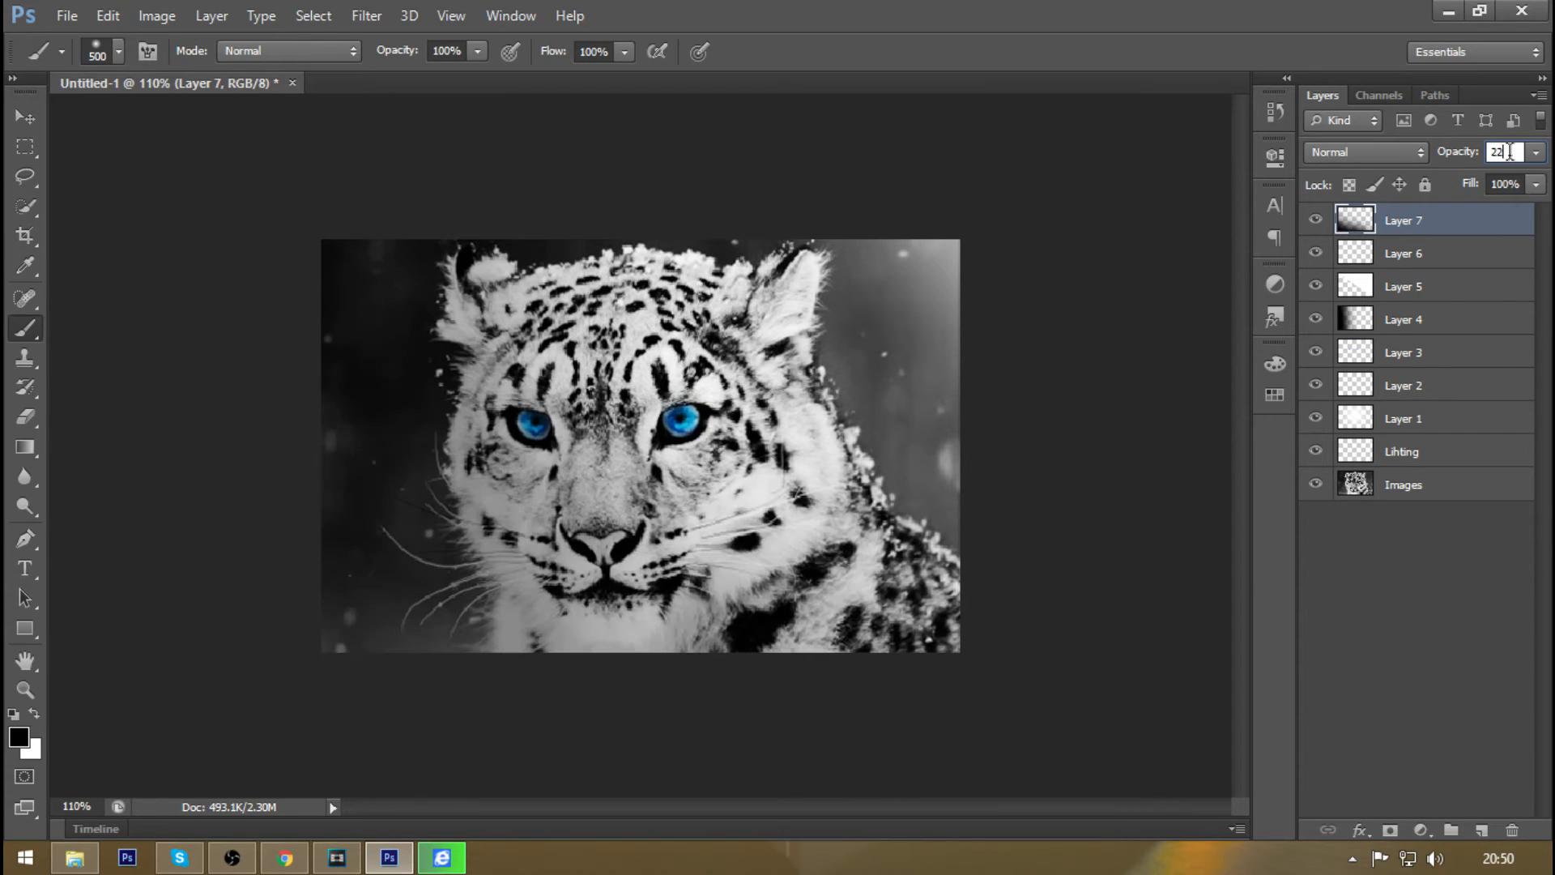
key("Return")
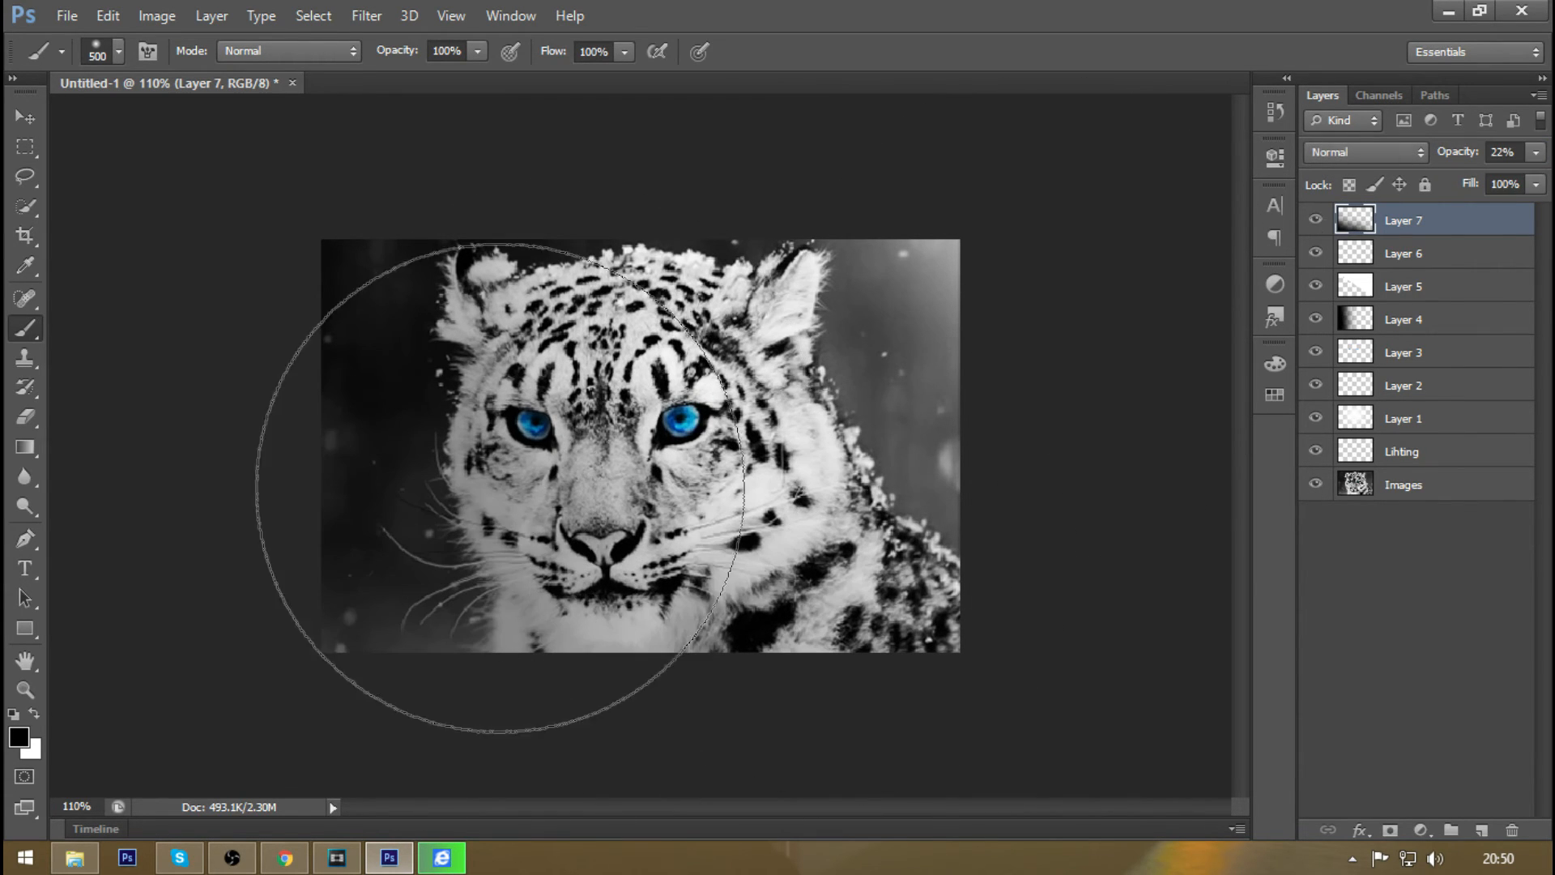
- Paint a black shadow along the photo's right edge on a new layer with a 124 px brush and set its opacity to 25%
left_click(1482, 830)
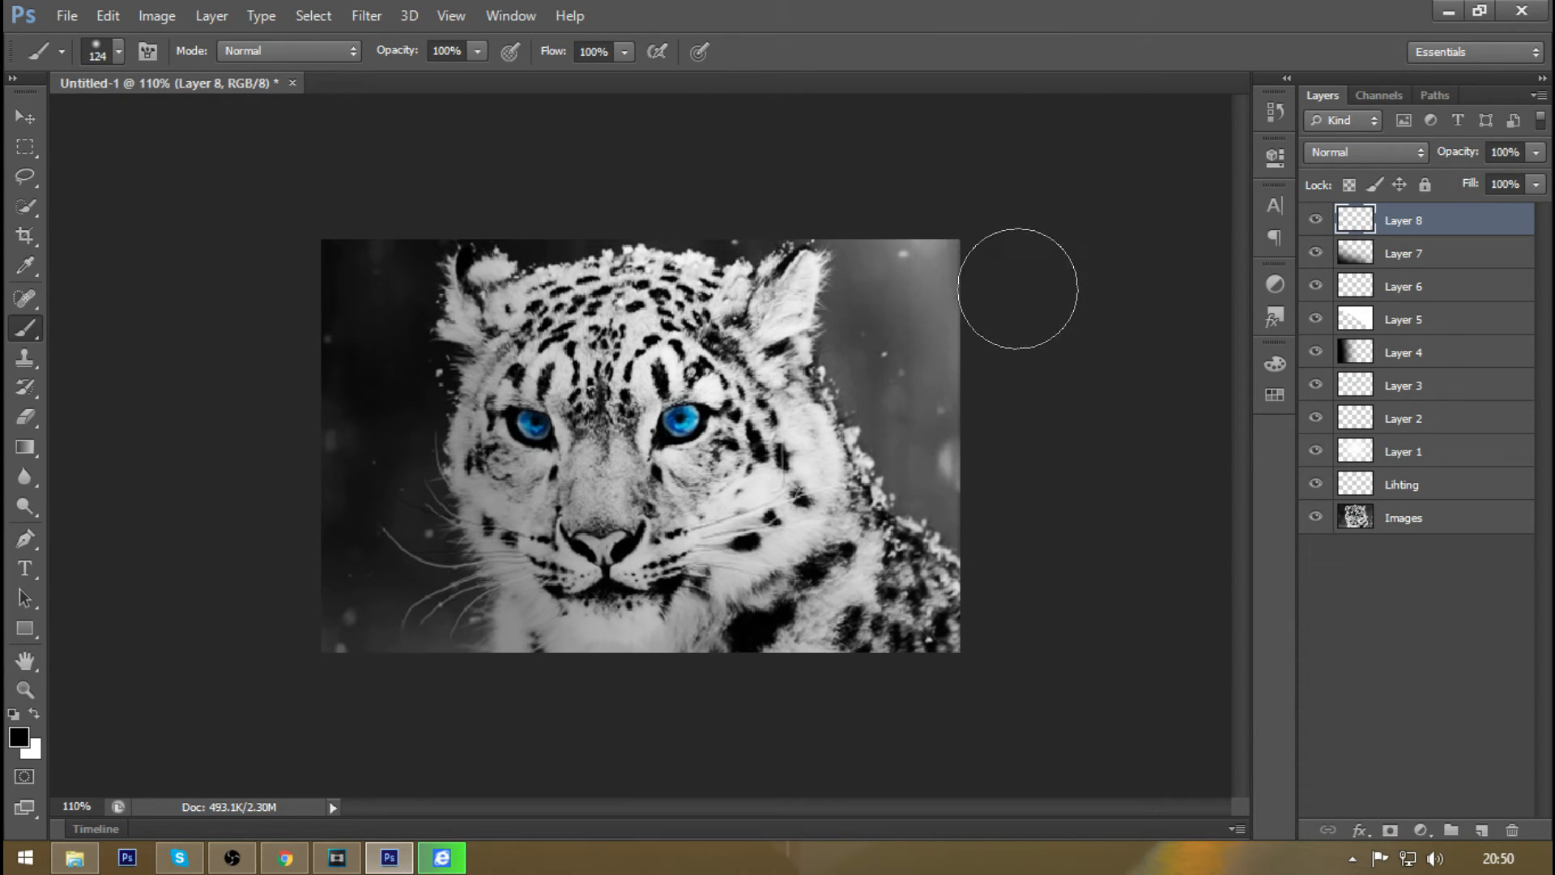
mouse_move(1038, 514)
left_mouse_down()
mouse_move(1034, 705)
mouse_move(1057, 135)
left_mouse_up()
left_click(1495, 154)
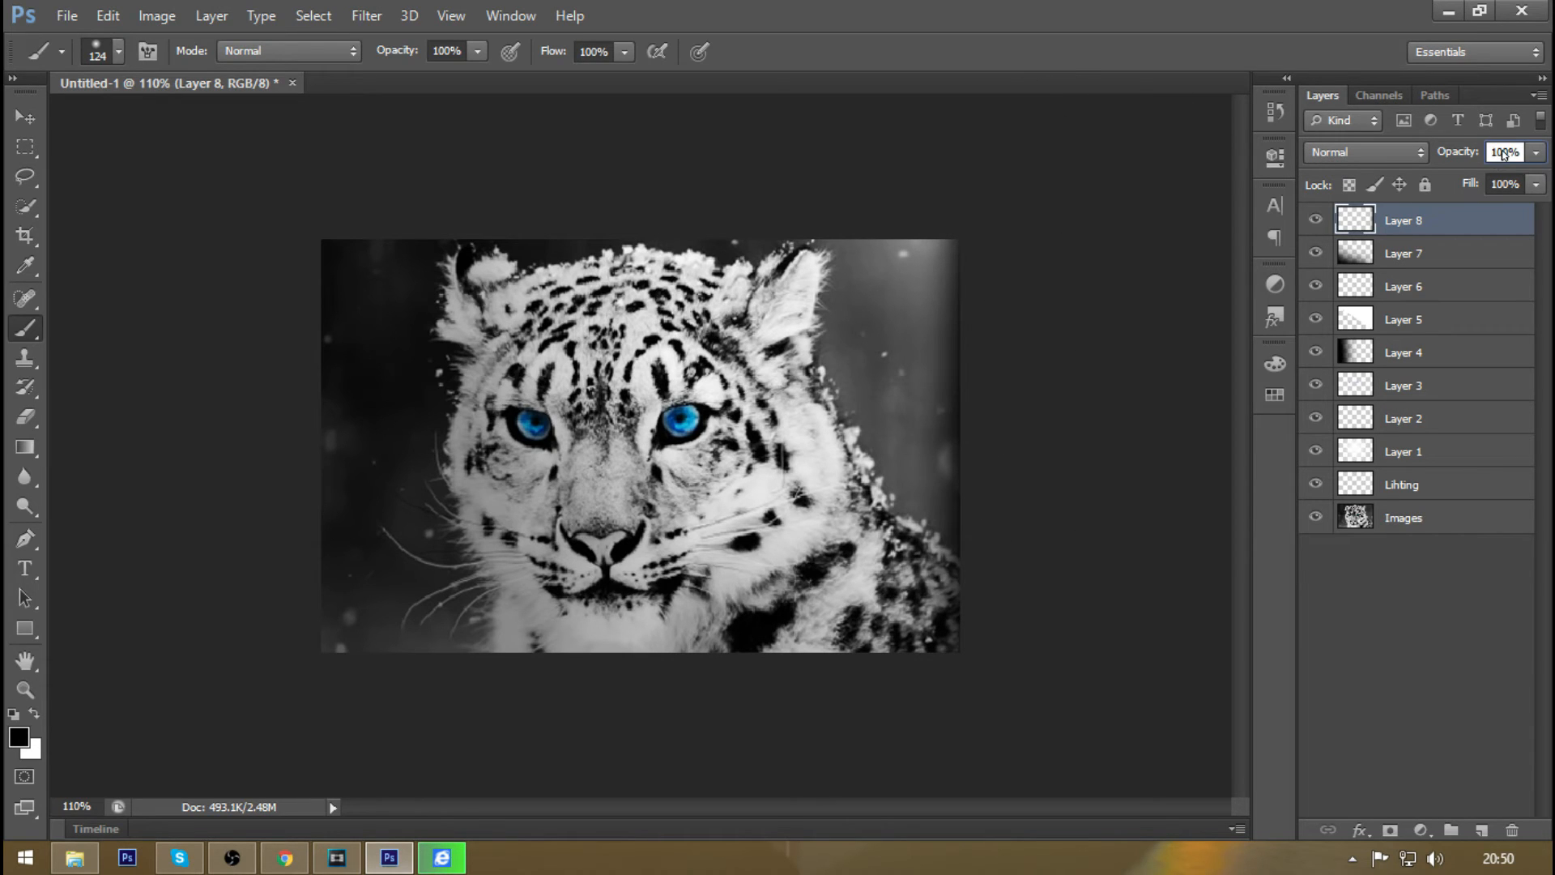
double_click(1505, 154)
type("25")
key("Return")
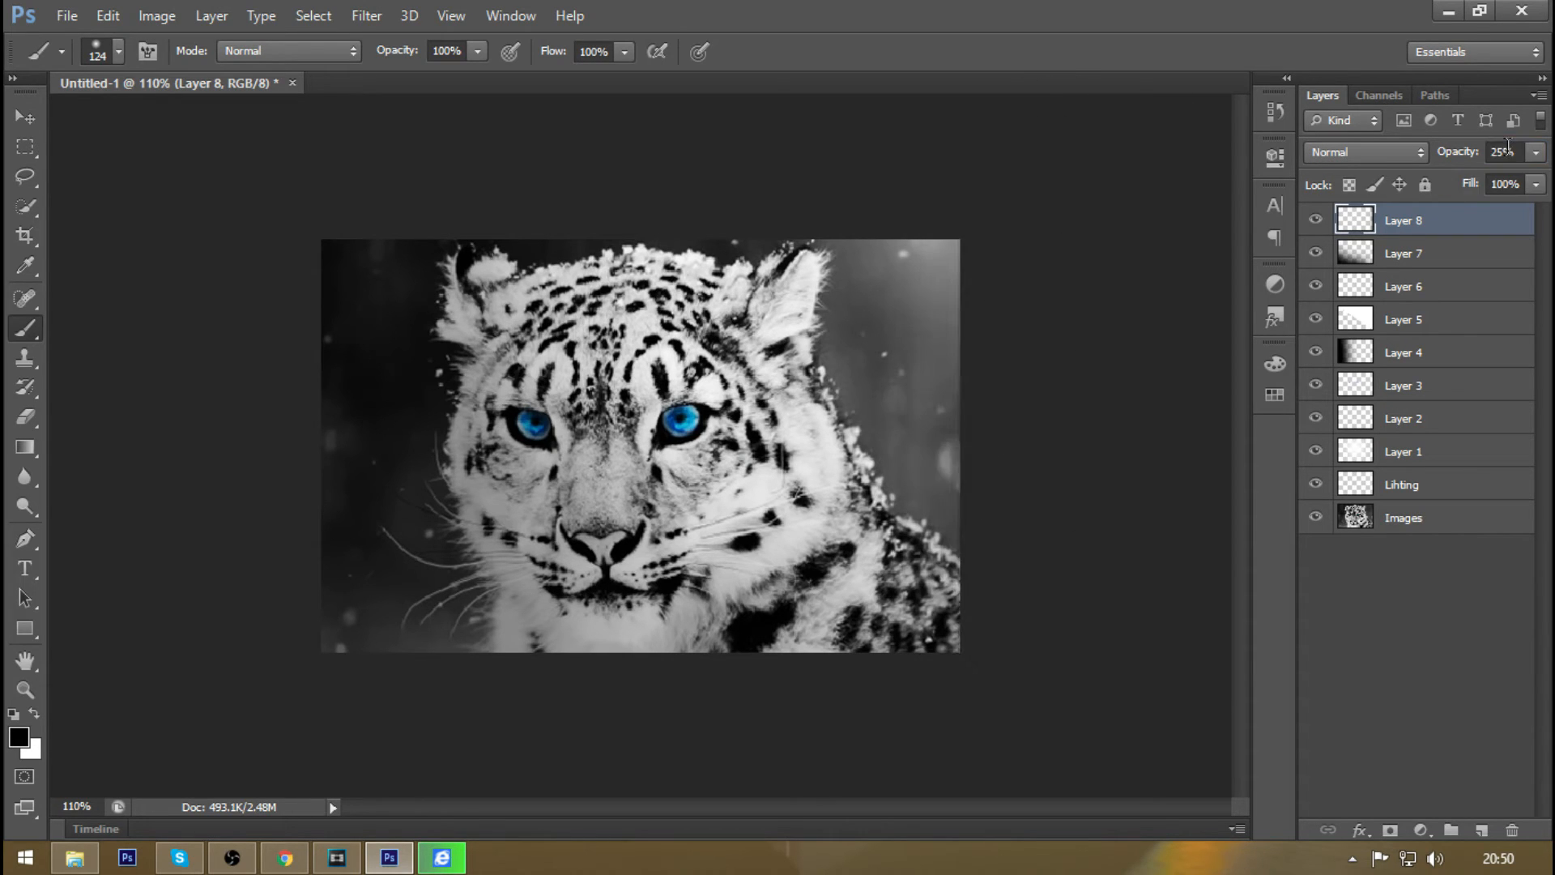
scroll(780, 267, "down", 3)
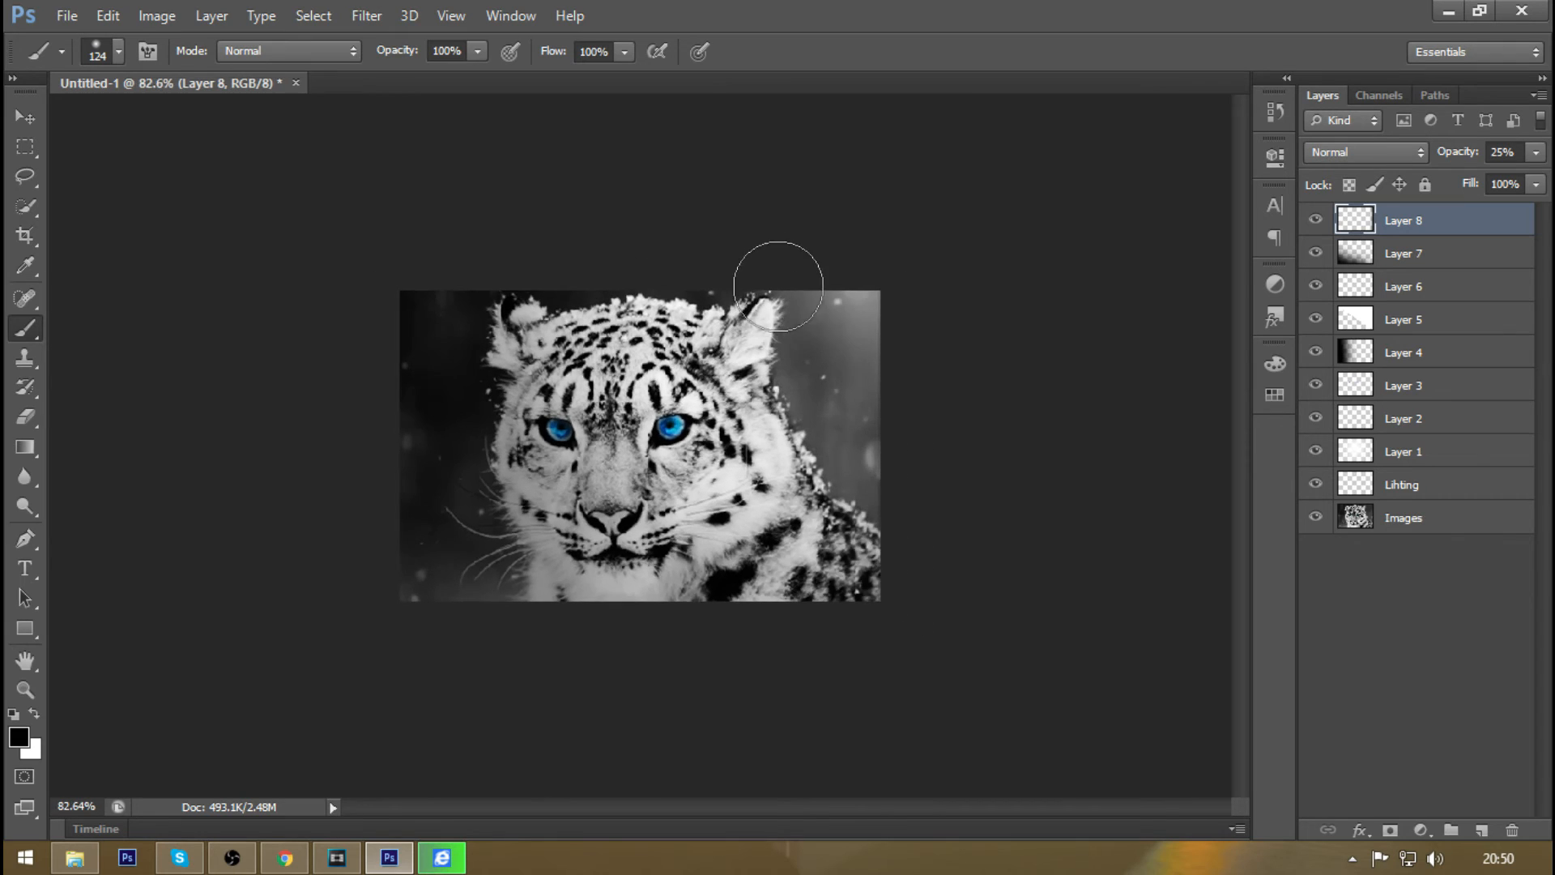
scroll(781, 260, "up", 3)
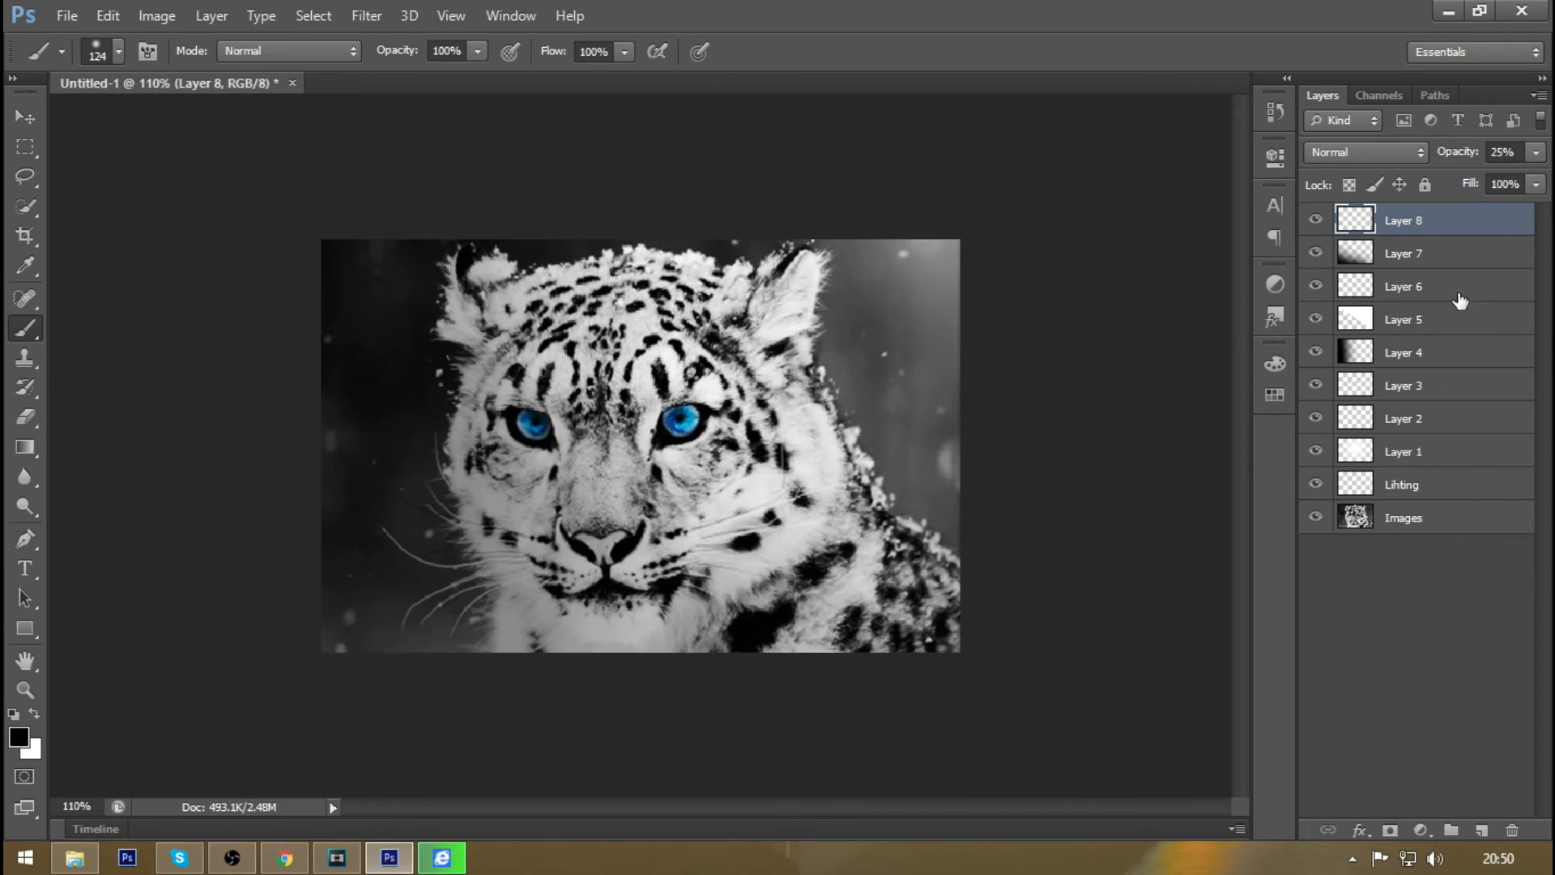
left_click(24, 118)
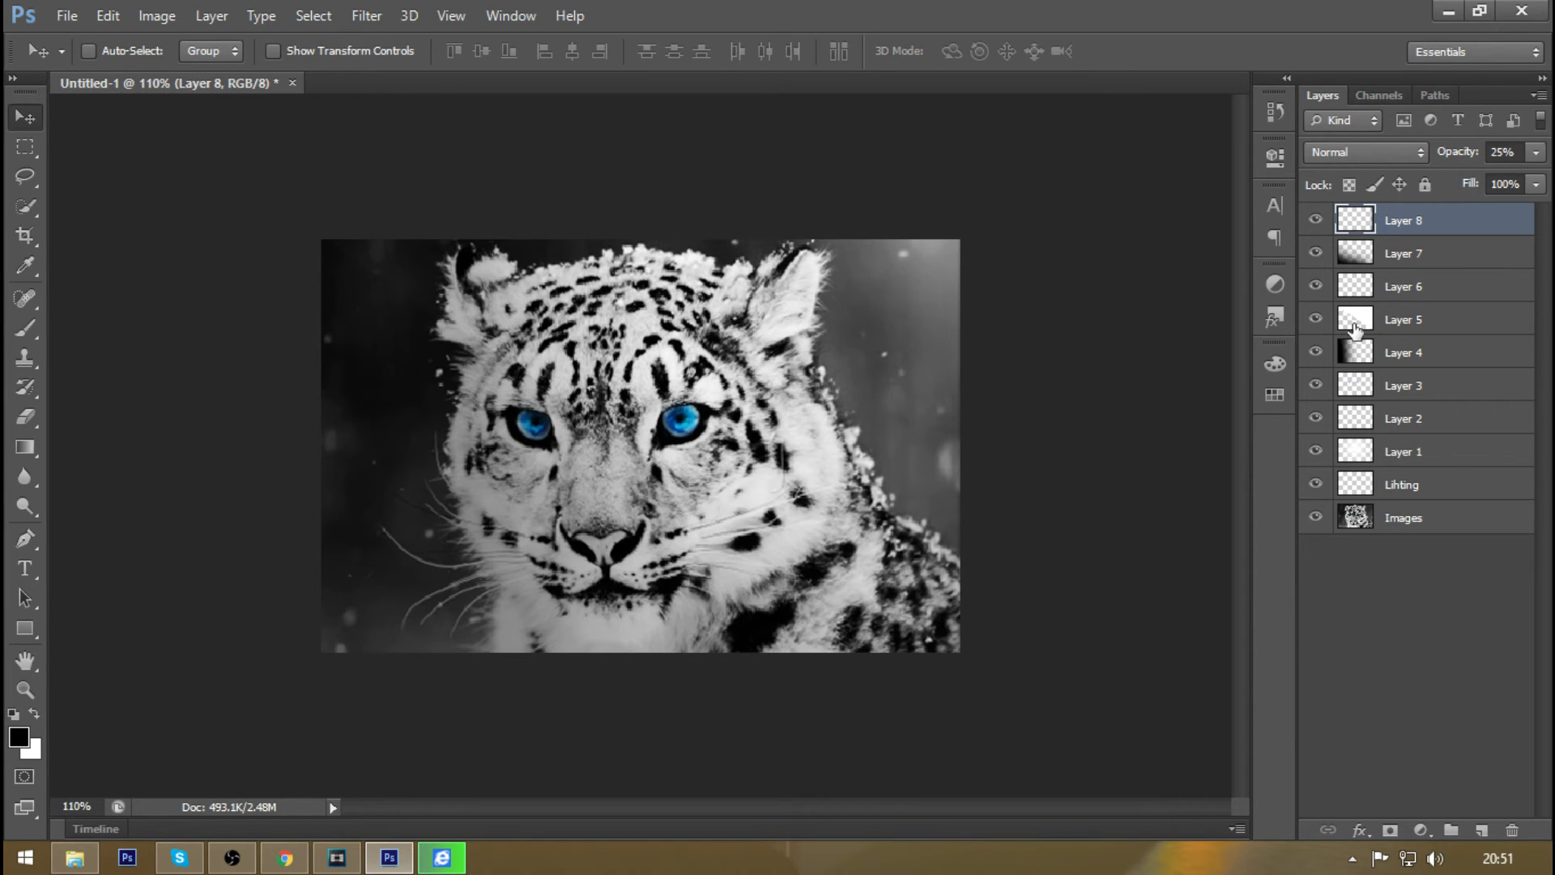
- Add a Curves adjustment layer above Layer 8 and shape a steep contrast curve with raised highlights and lowered shadows
left_click(1275, 283)
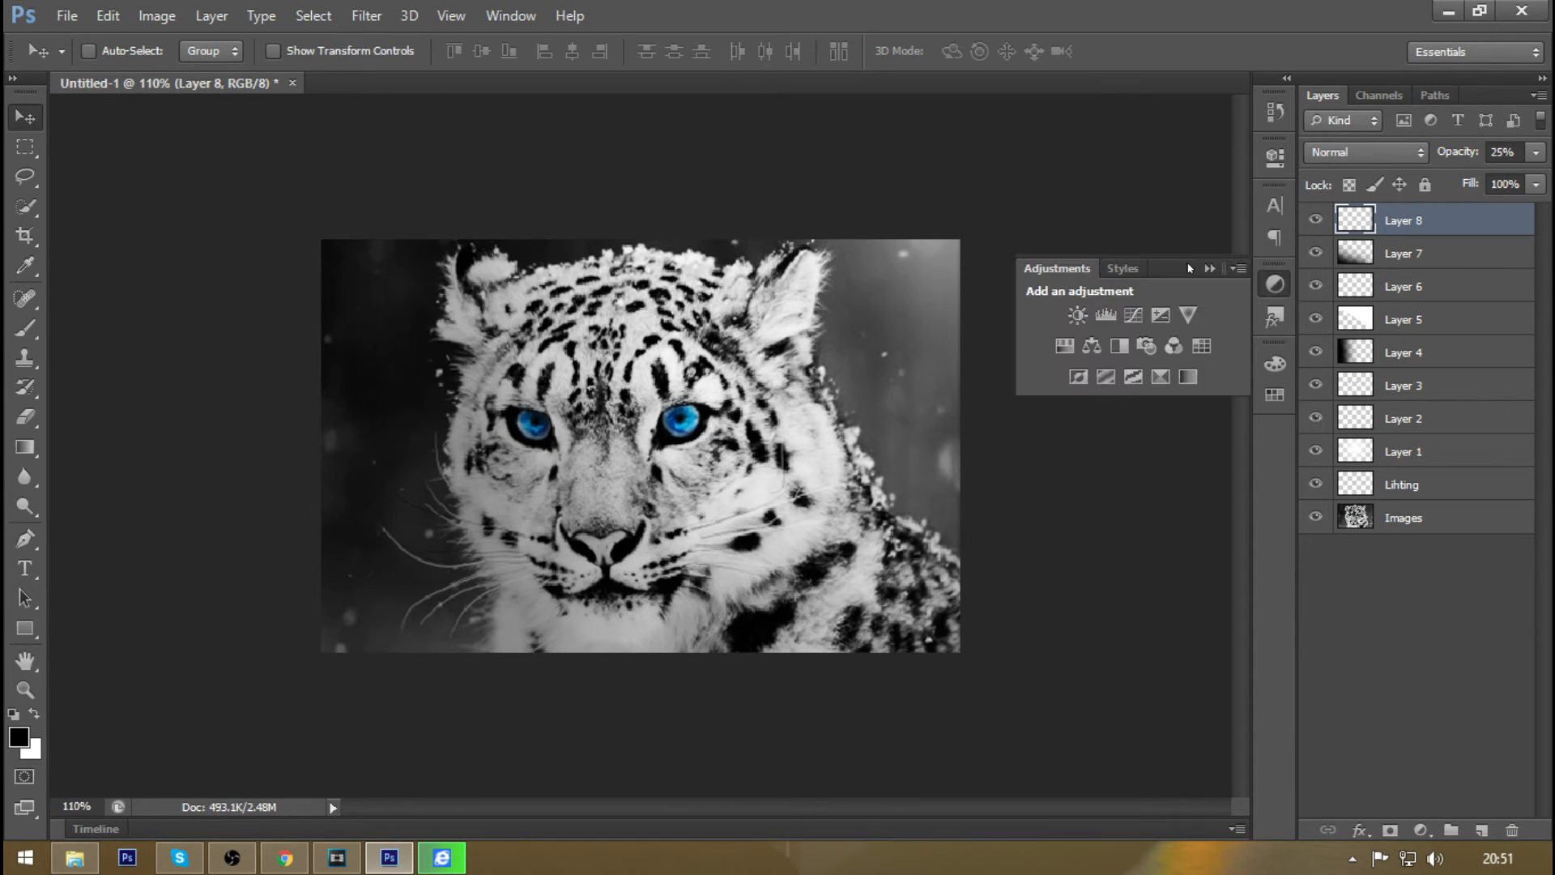
left_click(1134, 314)
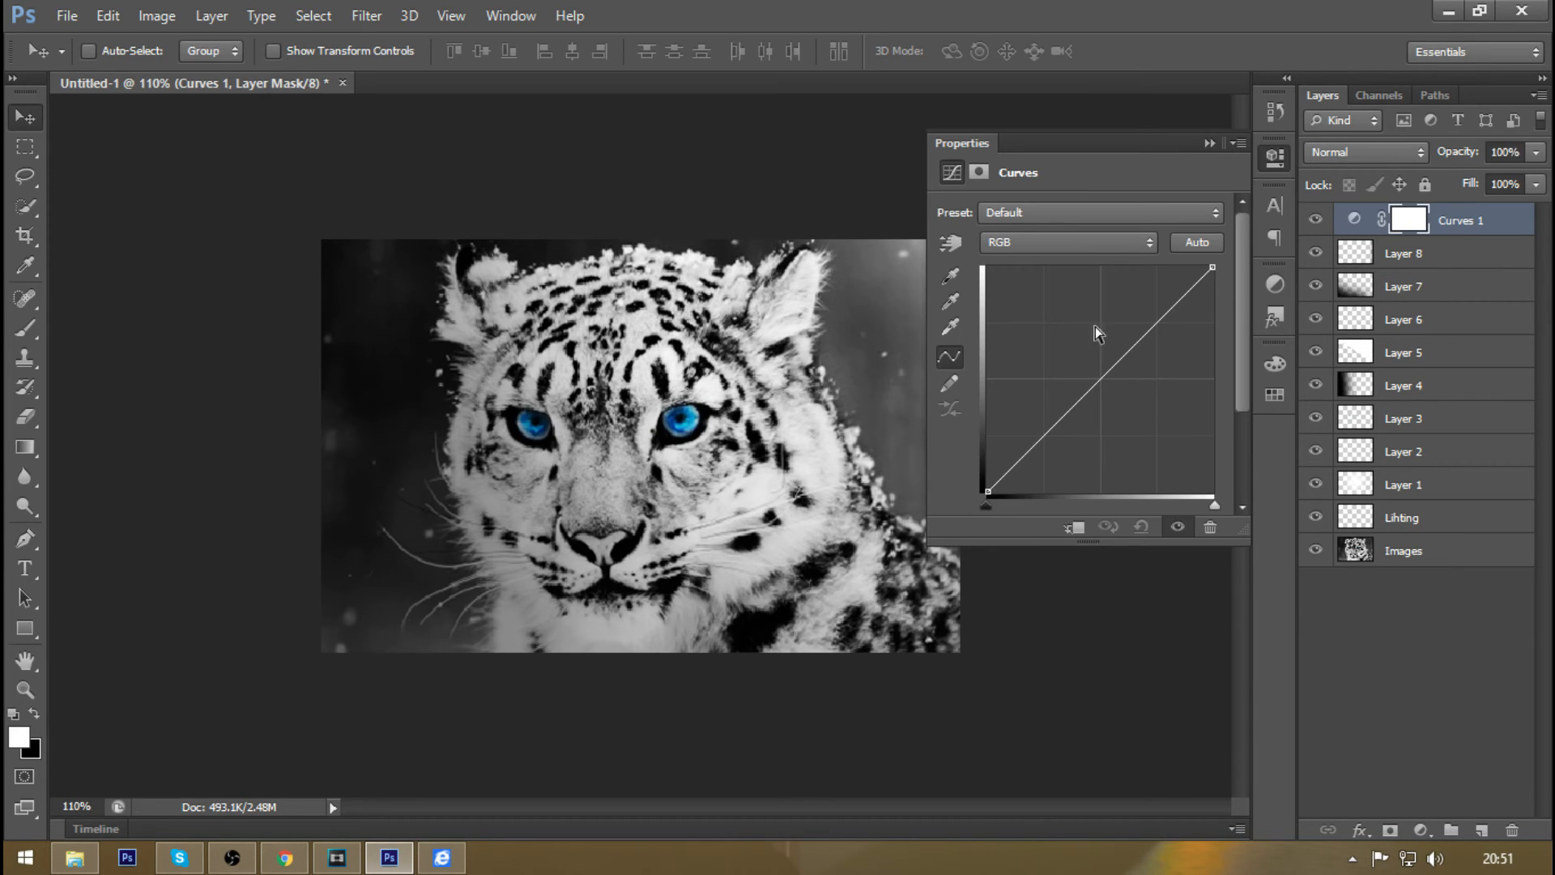
left_click_drag(1145, 333, 1123, 289)
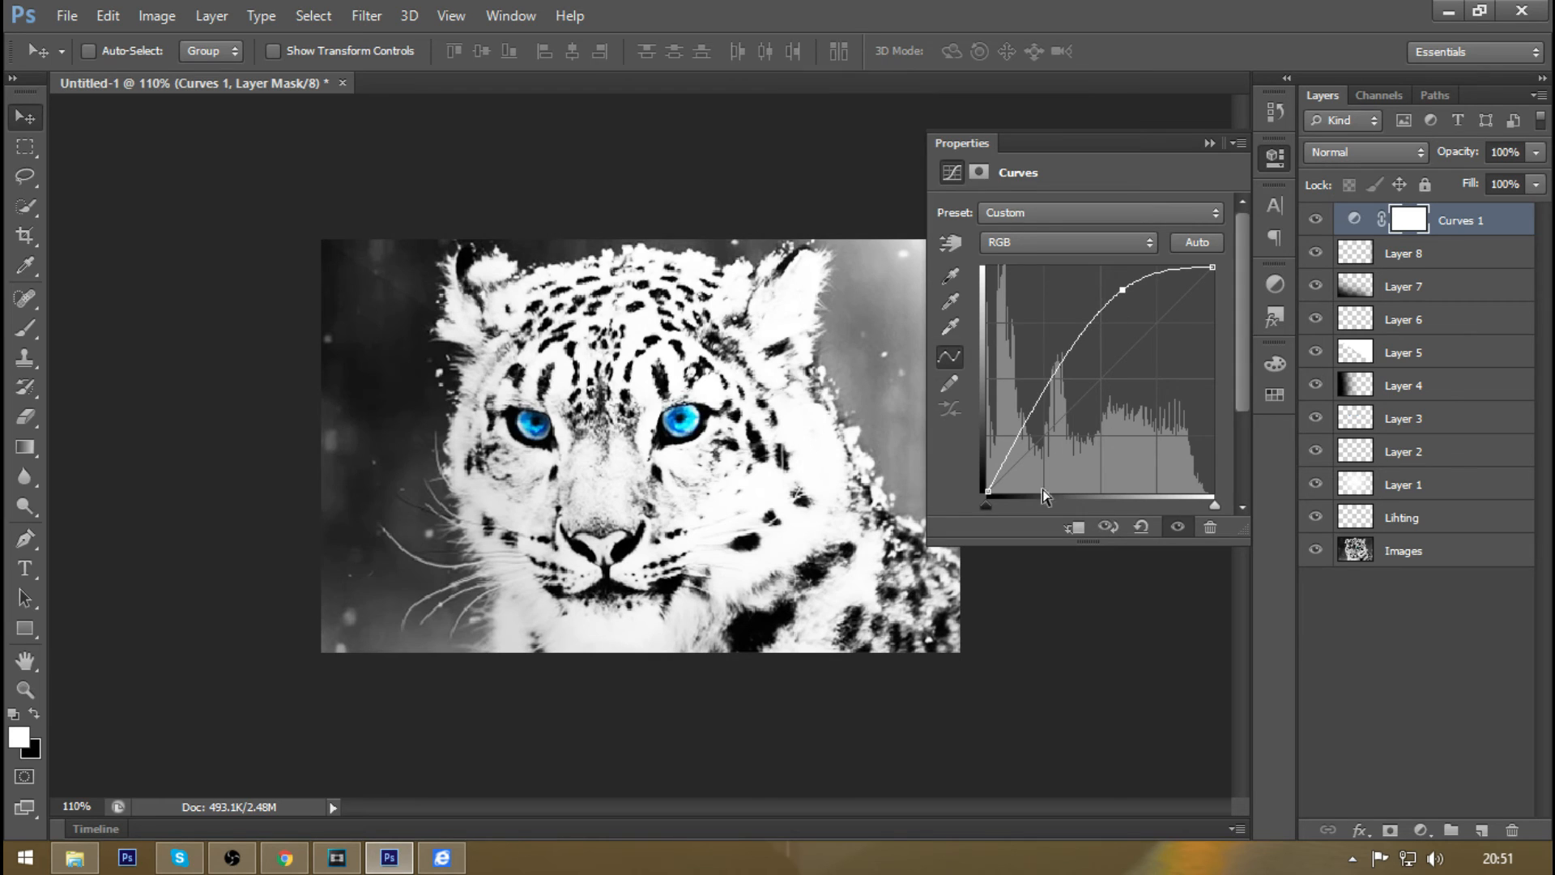
left_click_drag(1033, 409, 1079, 409)
left_click(711, 357)
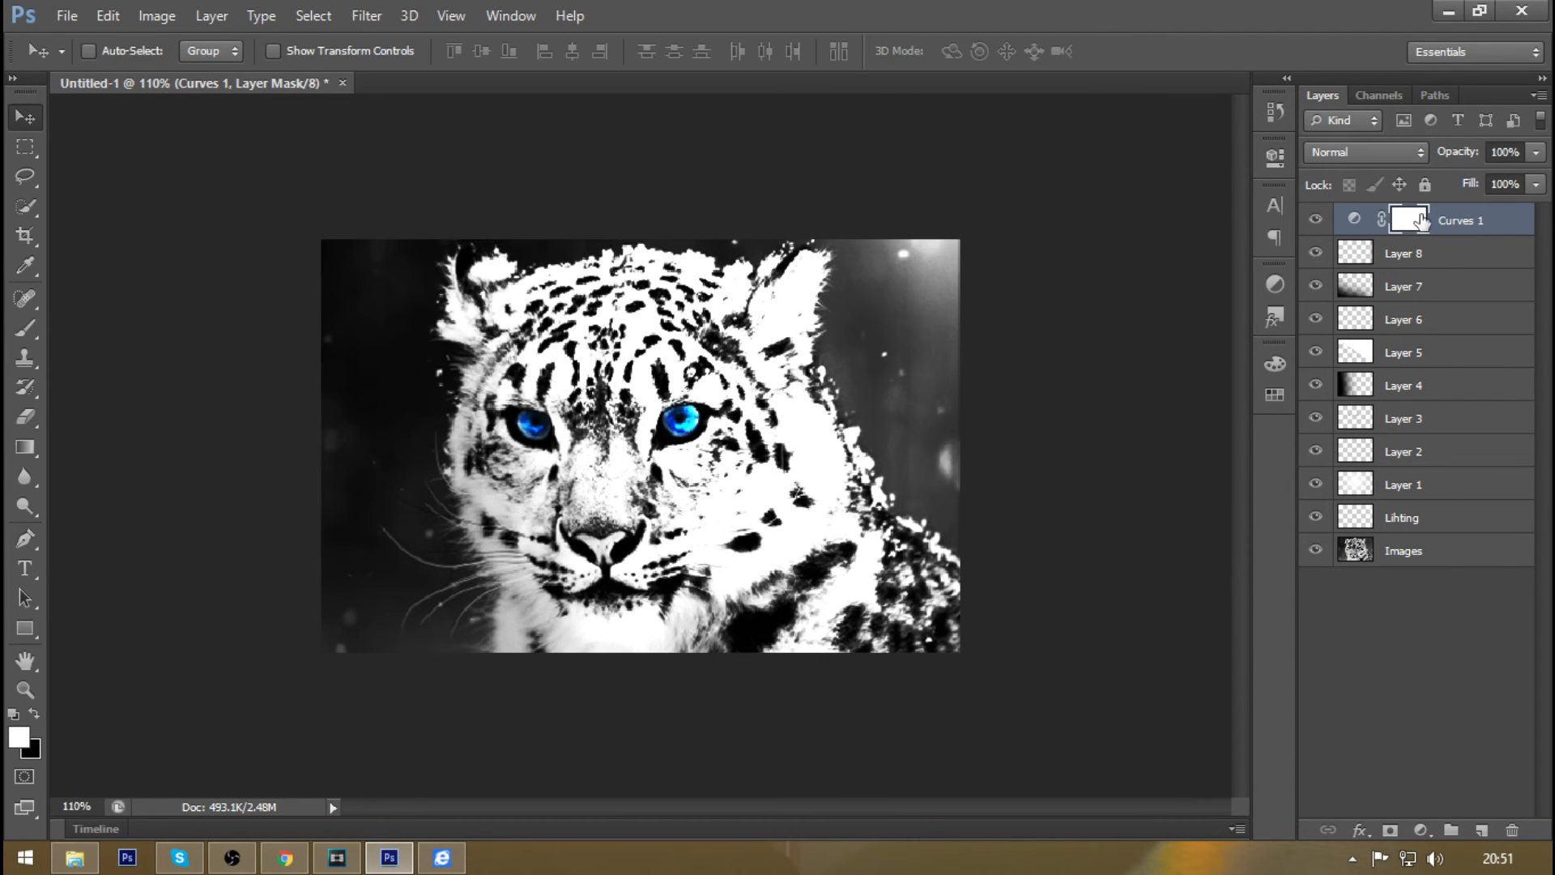
- Reduce the Curves layer's opacity to 35% and compare the photo with and without the adjustment
left_click(1316, 219)
left_click(1316, 219)
left_click(1316, 219)
left_click(1508, 154)
type("35")
key("Return")
left_click(1317, 222)
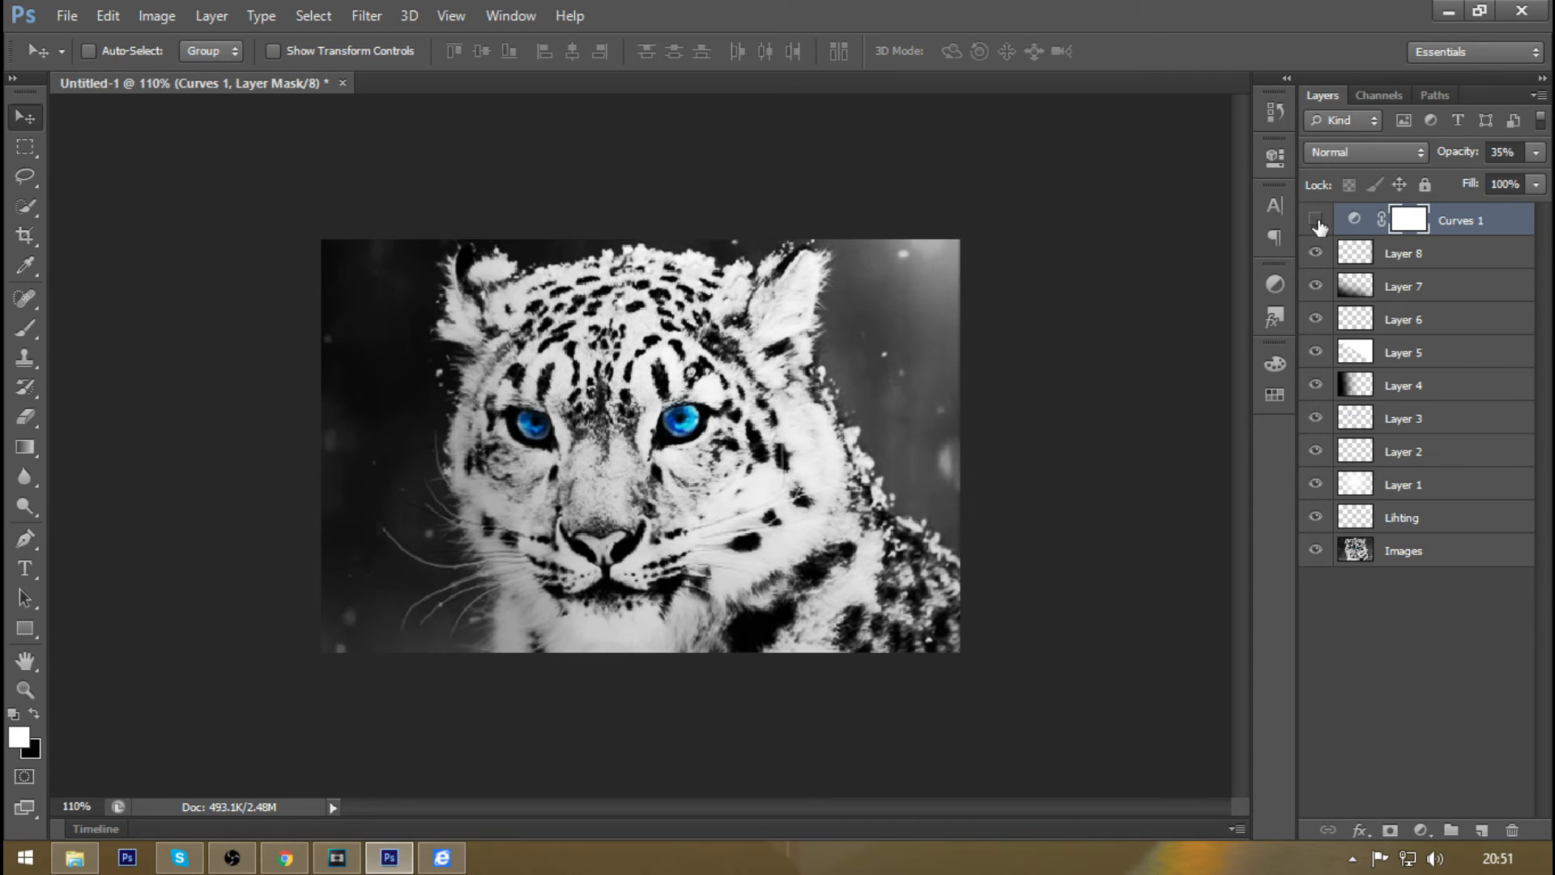
left_click(1316, 220)
- Add a Brightness/Contrast adjustment layer with brightness -26 and contrast 21, and set its opacity to 90%
left_click(1275, 284)
left_click(1078, 317)
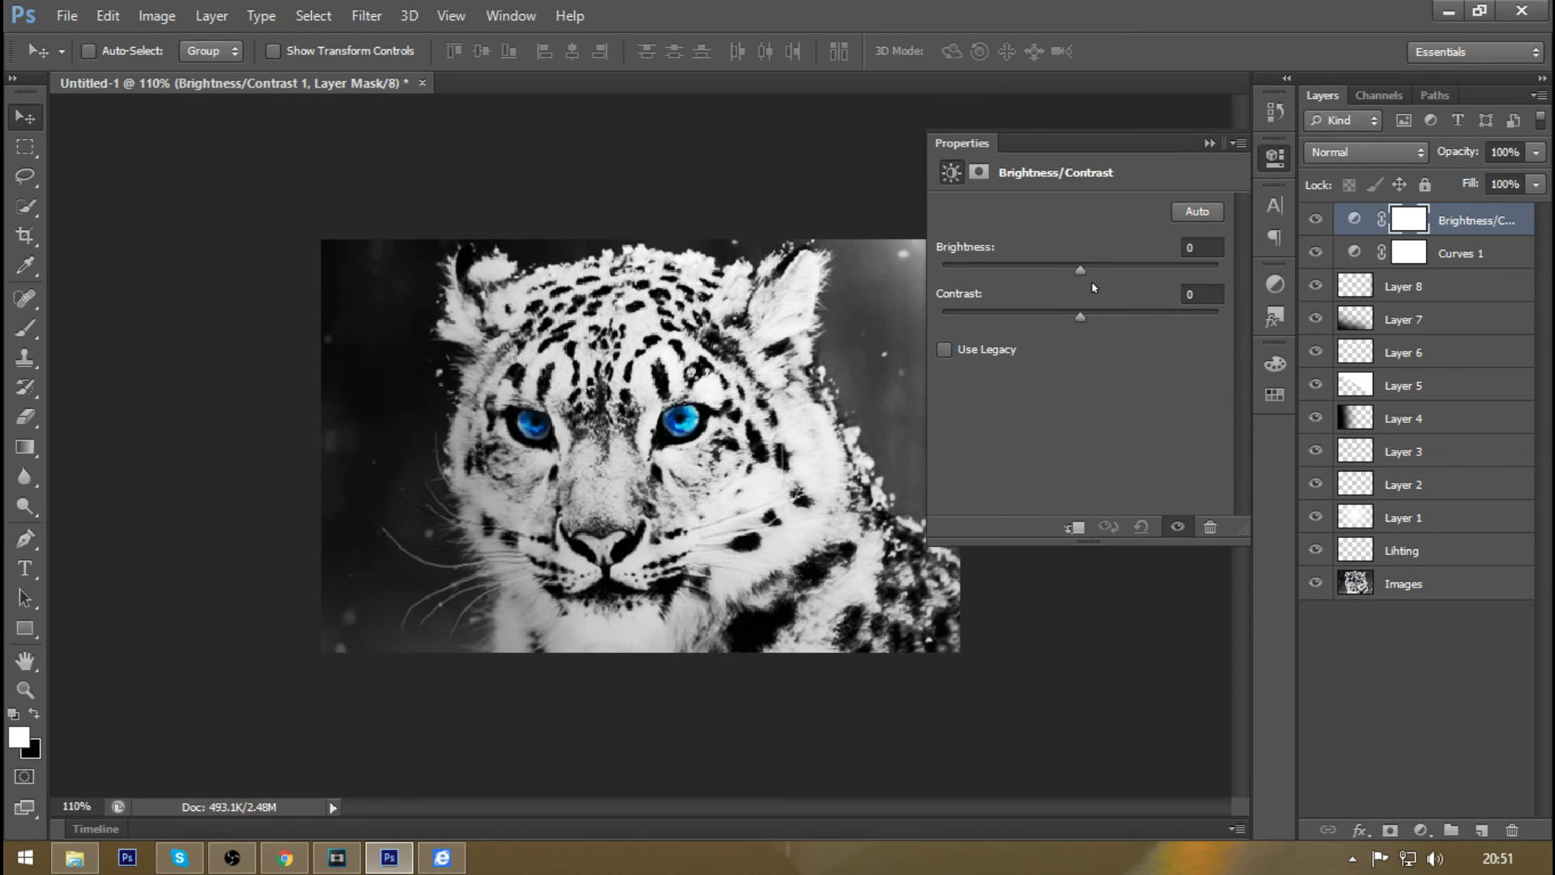
left_click(1182, 250)
type("-26")
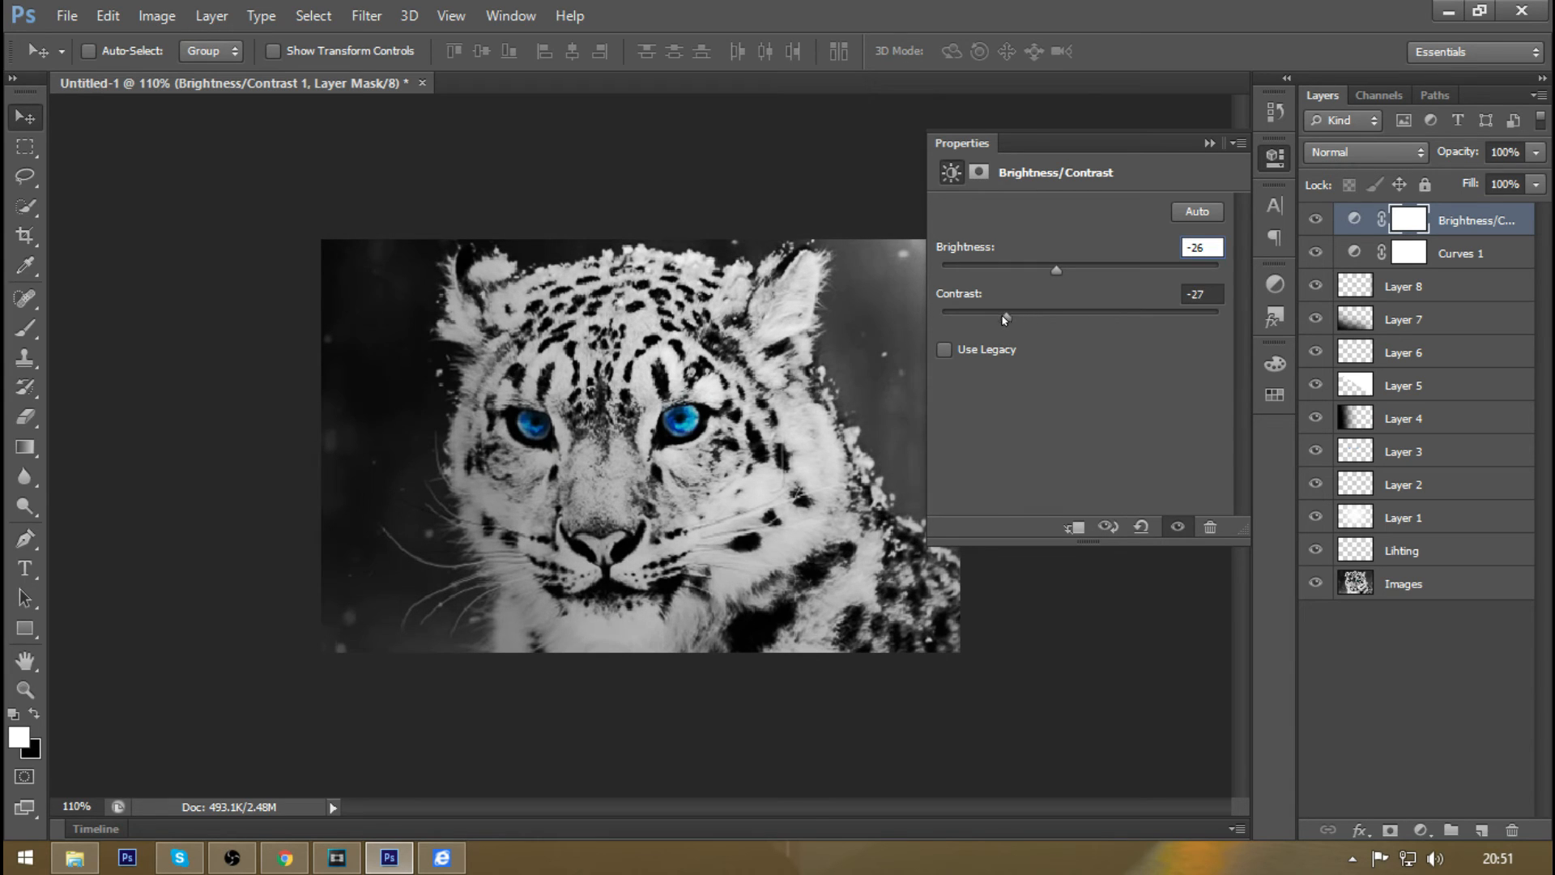
left_click_drag(971, 319, 1078, 320)
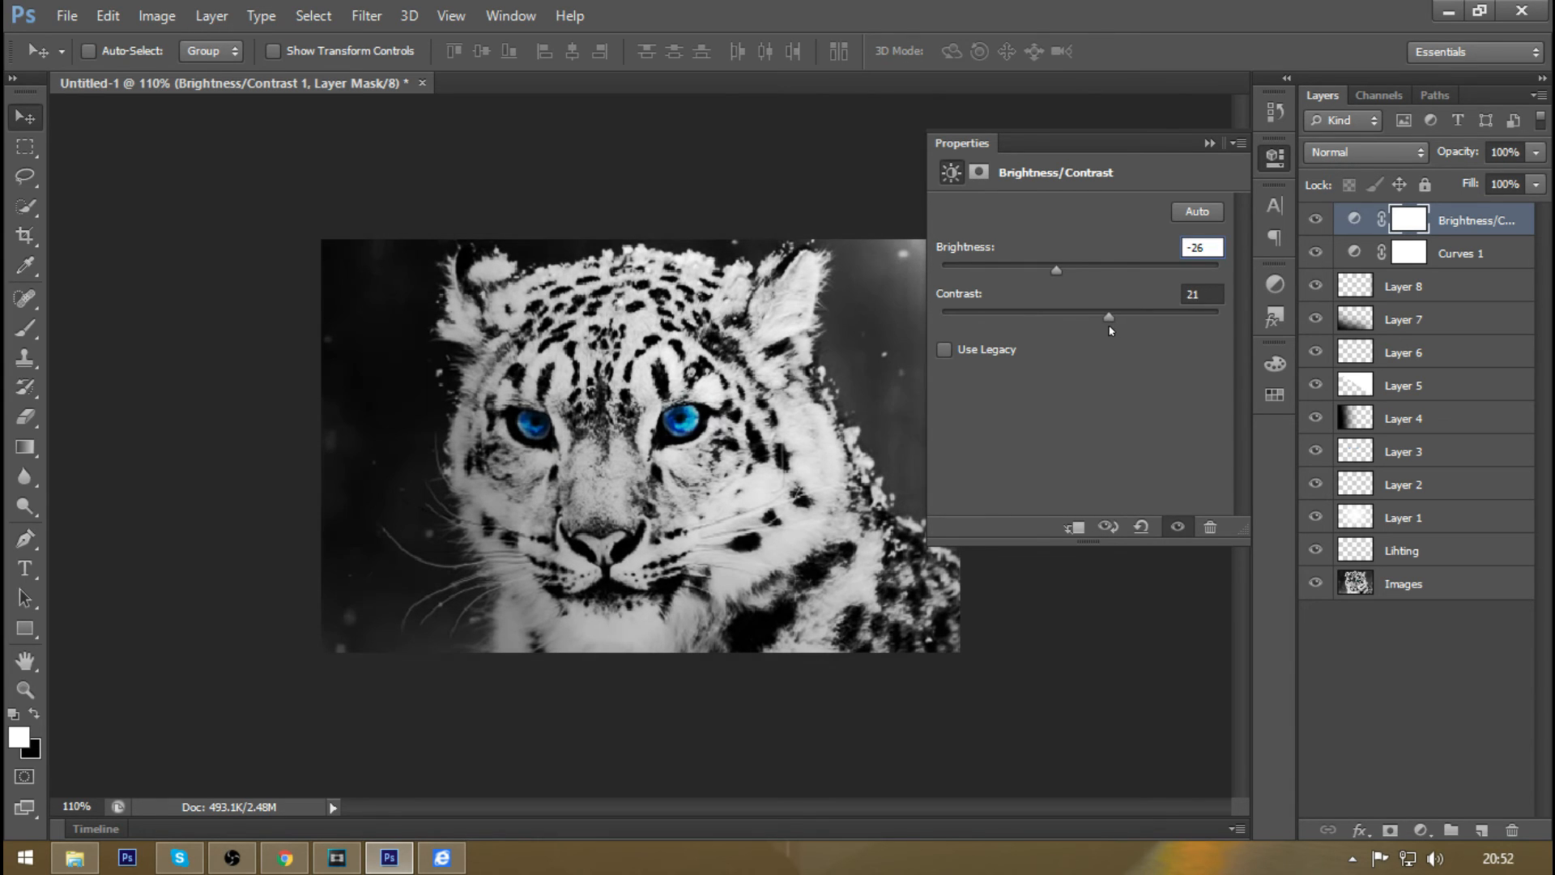
left_click(1209, 144)
key("9")
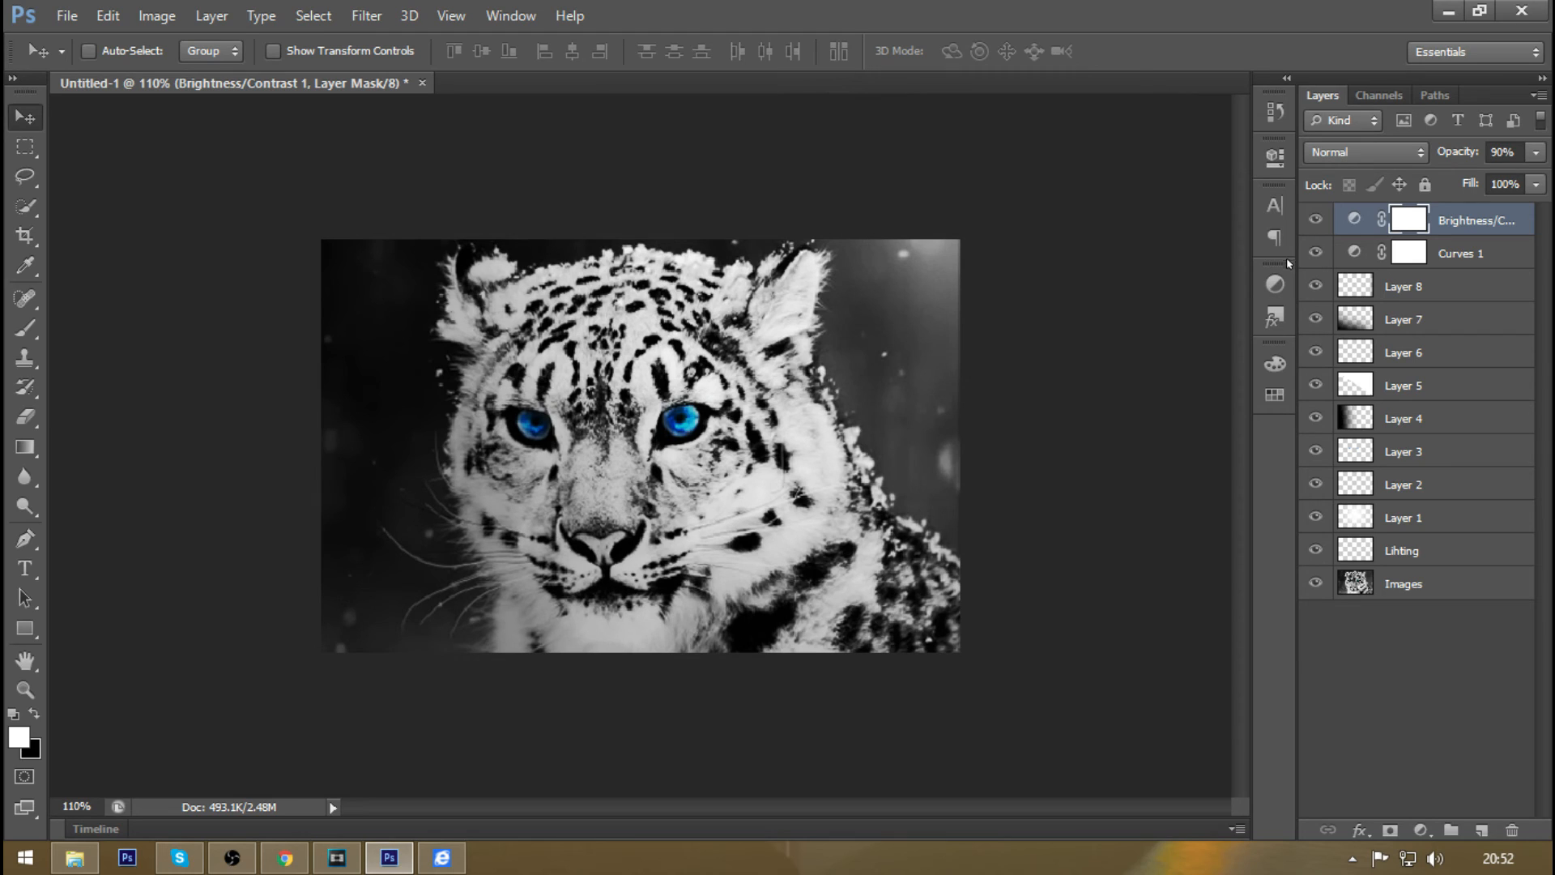
- Add a Vibrance adjustment layer with vibrance set to 1 and saturation set to 5
left_click(1275, 285)
left_click(1189, 316)
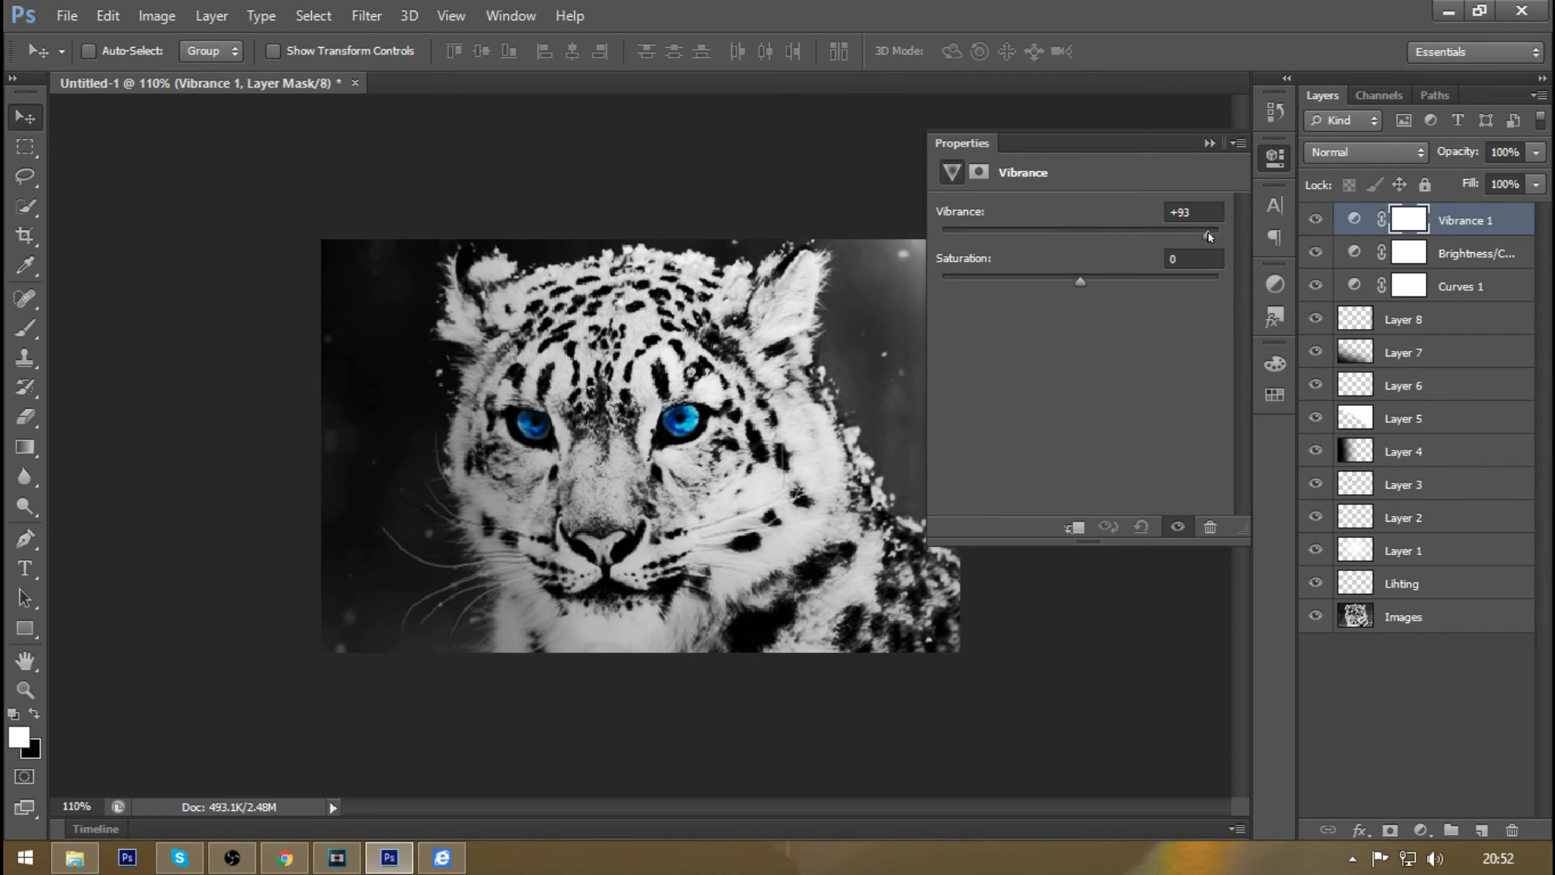
left_click_drag(1210, 236, 943, 235)
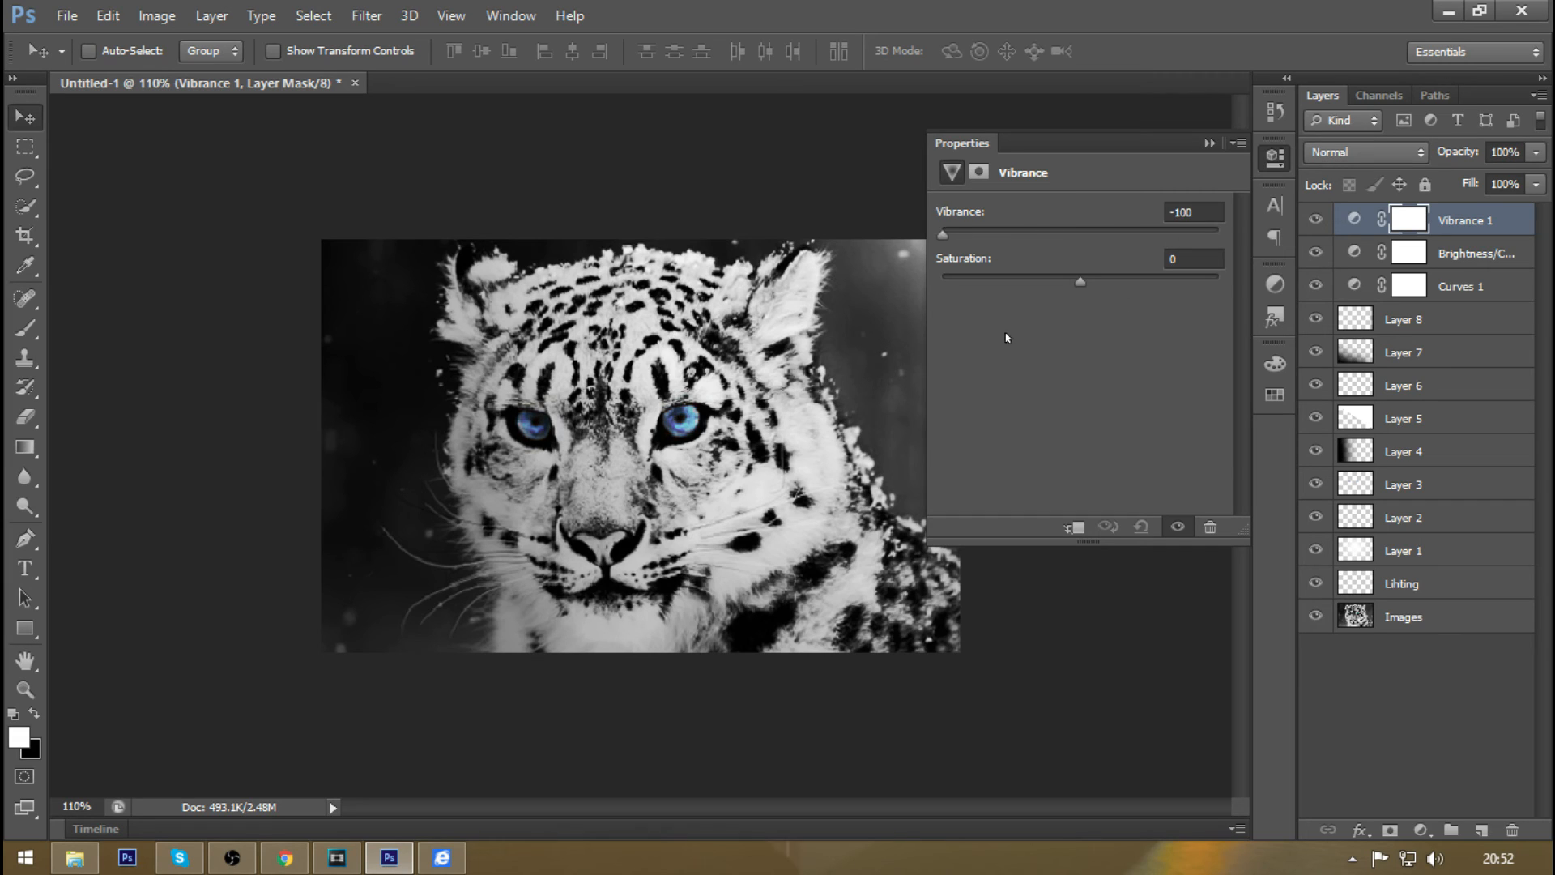
left_click_drag(1005, 332, 1150, 220)
left_click(1190, 212)
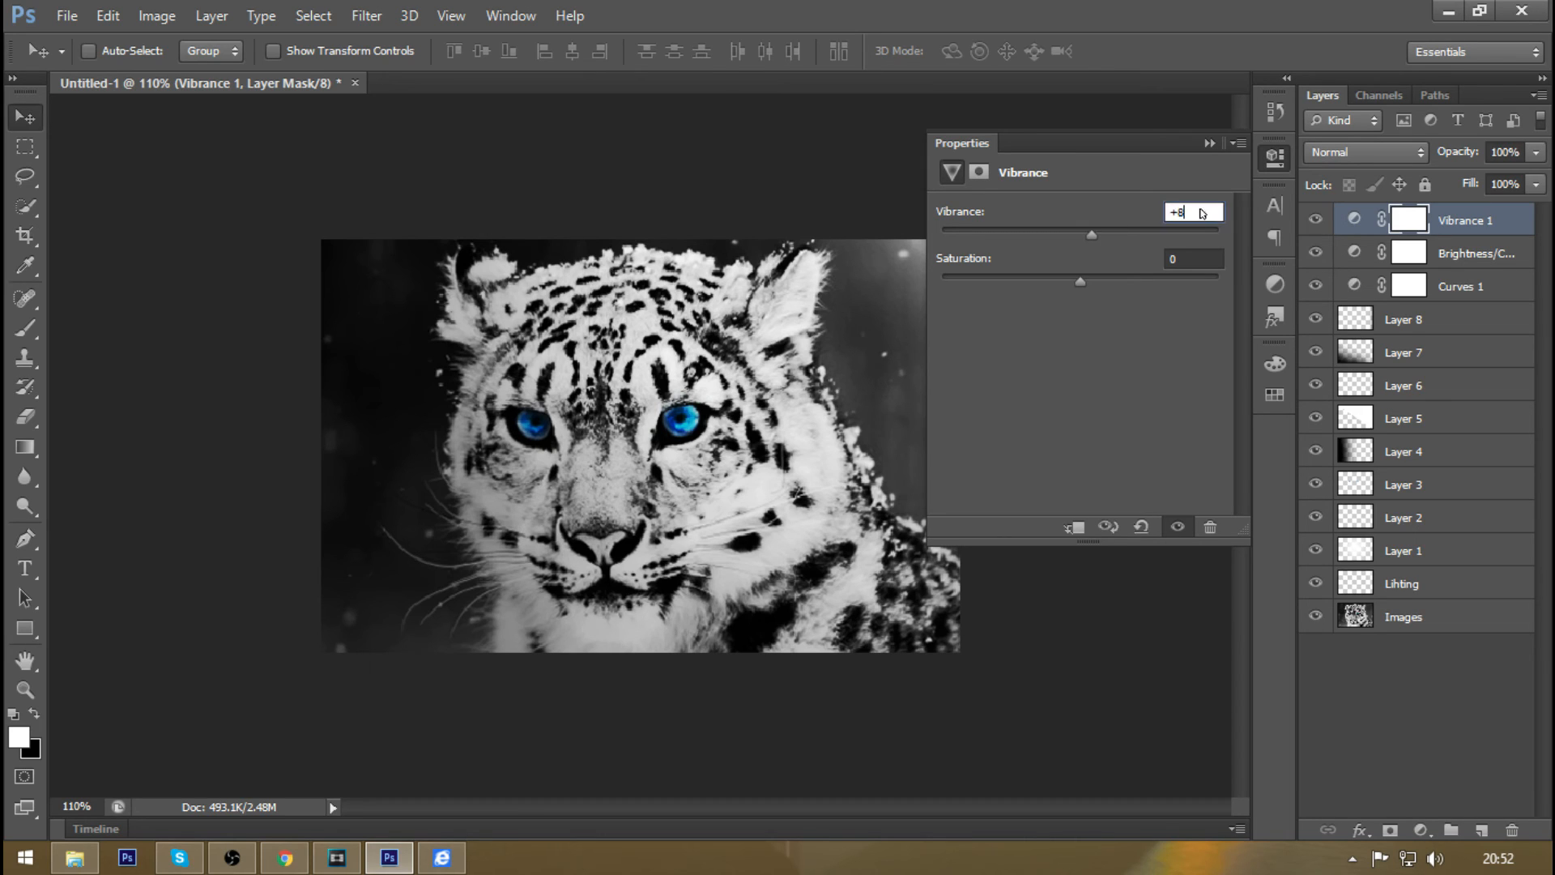
type("1")
key("Tab")
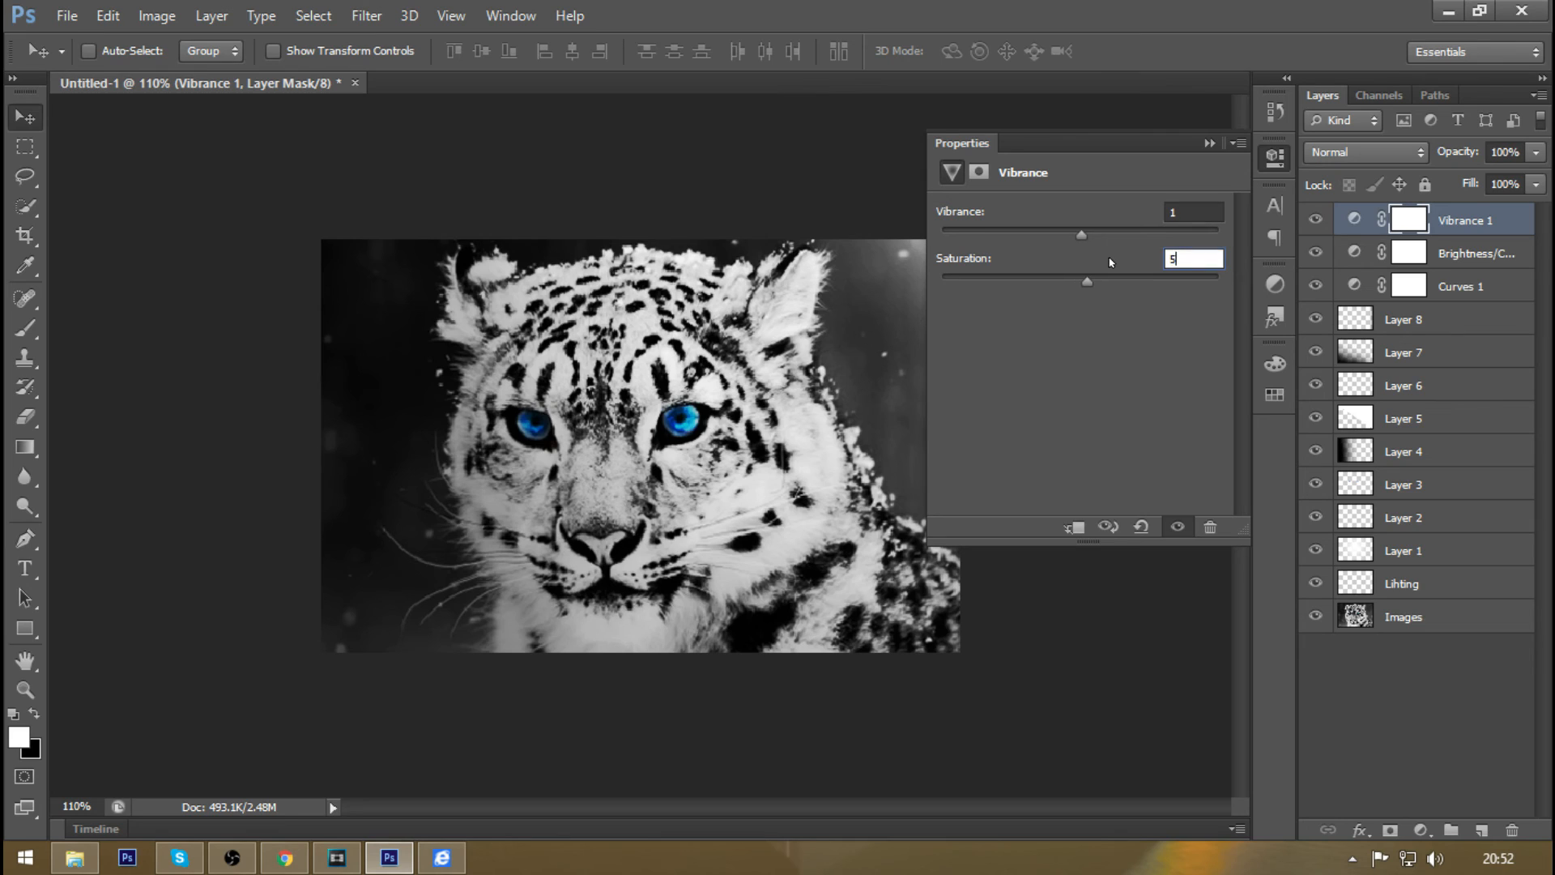
left_click(1209, 142)
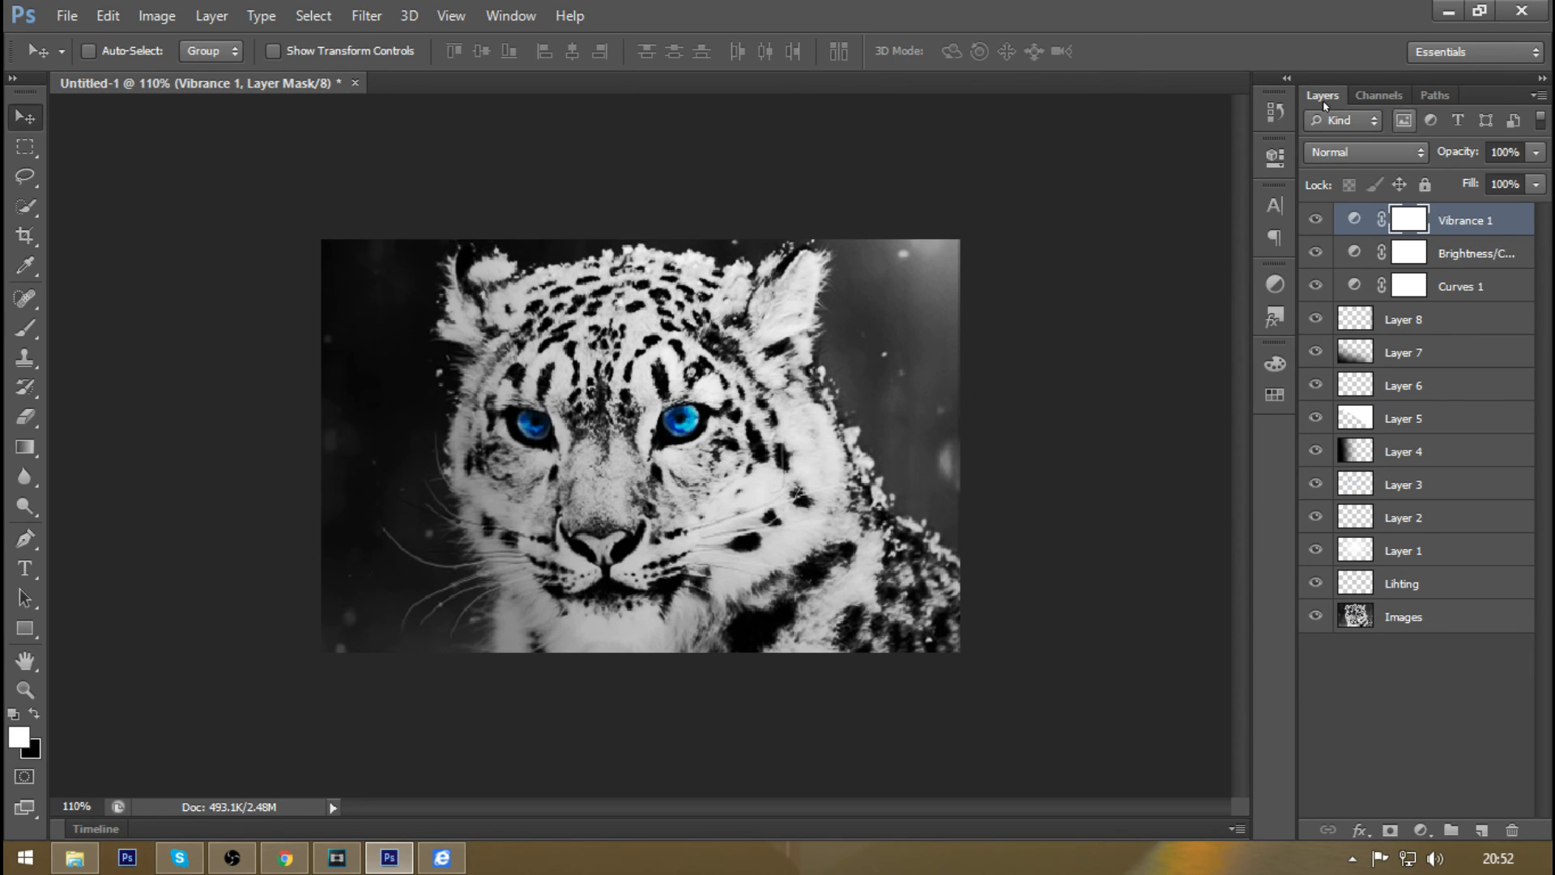
- Add a Black & White adjustment layer on top of the stack with Greens set to 0
left_click(1275, 284)
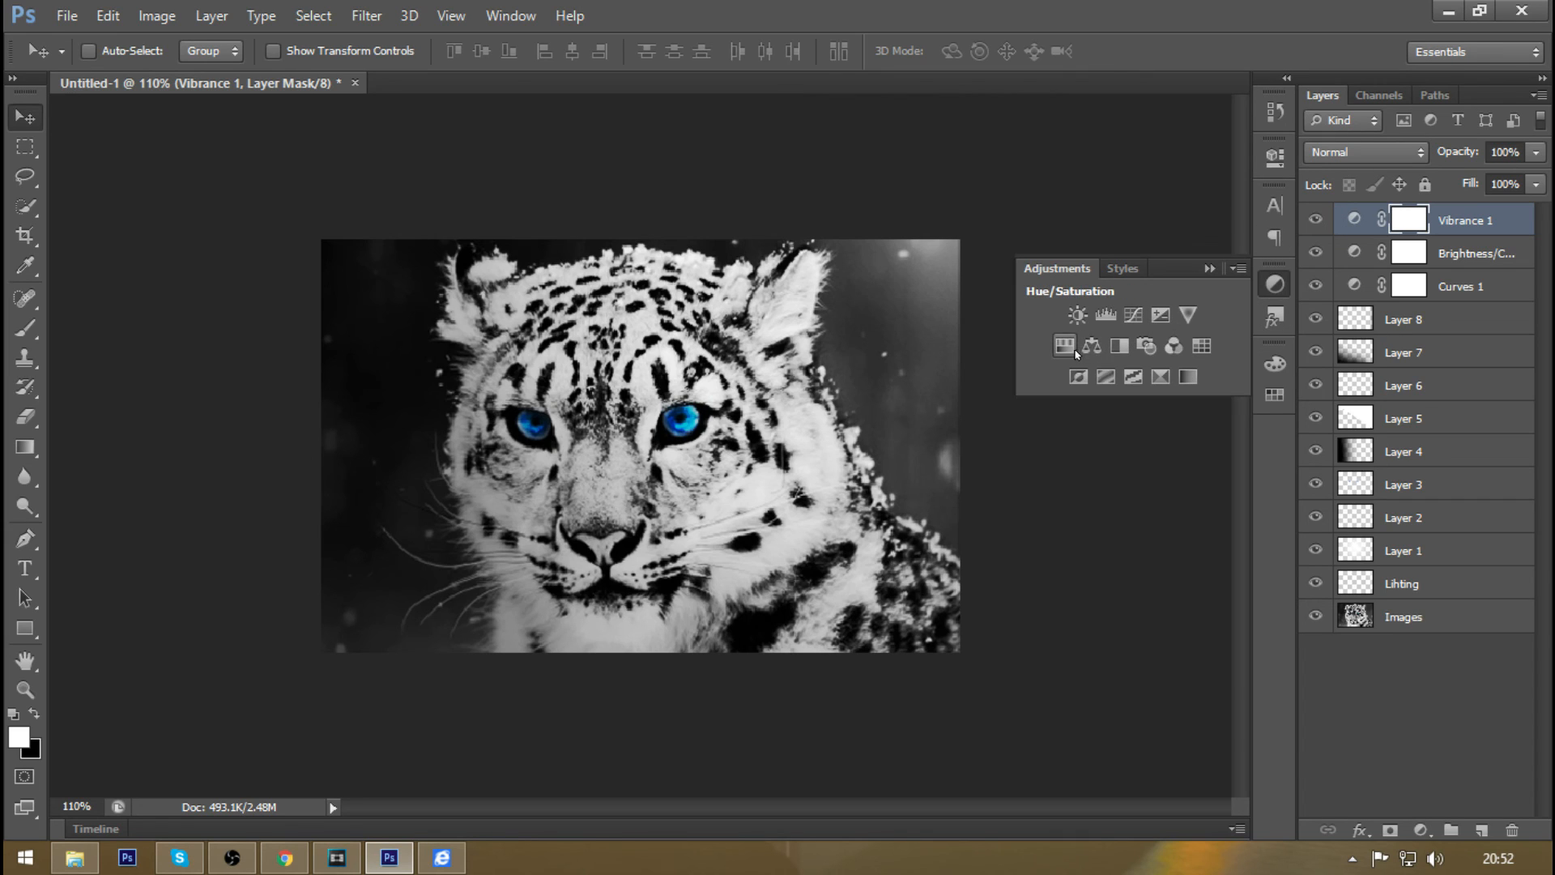
left_click(1119, 346)
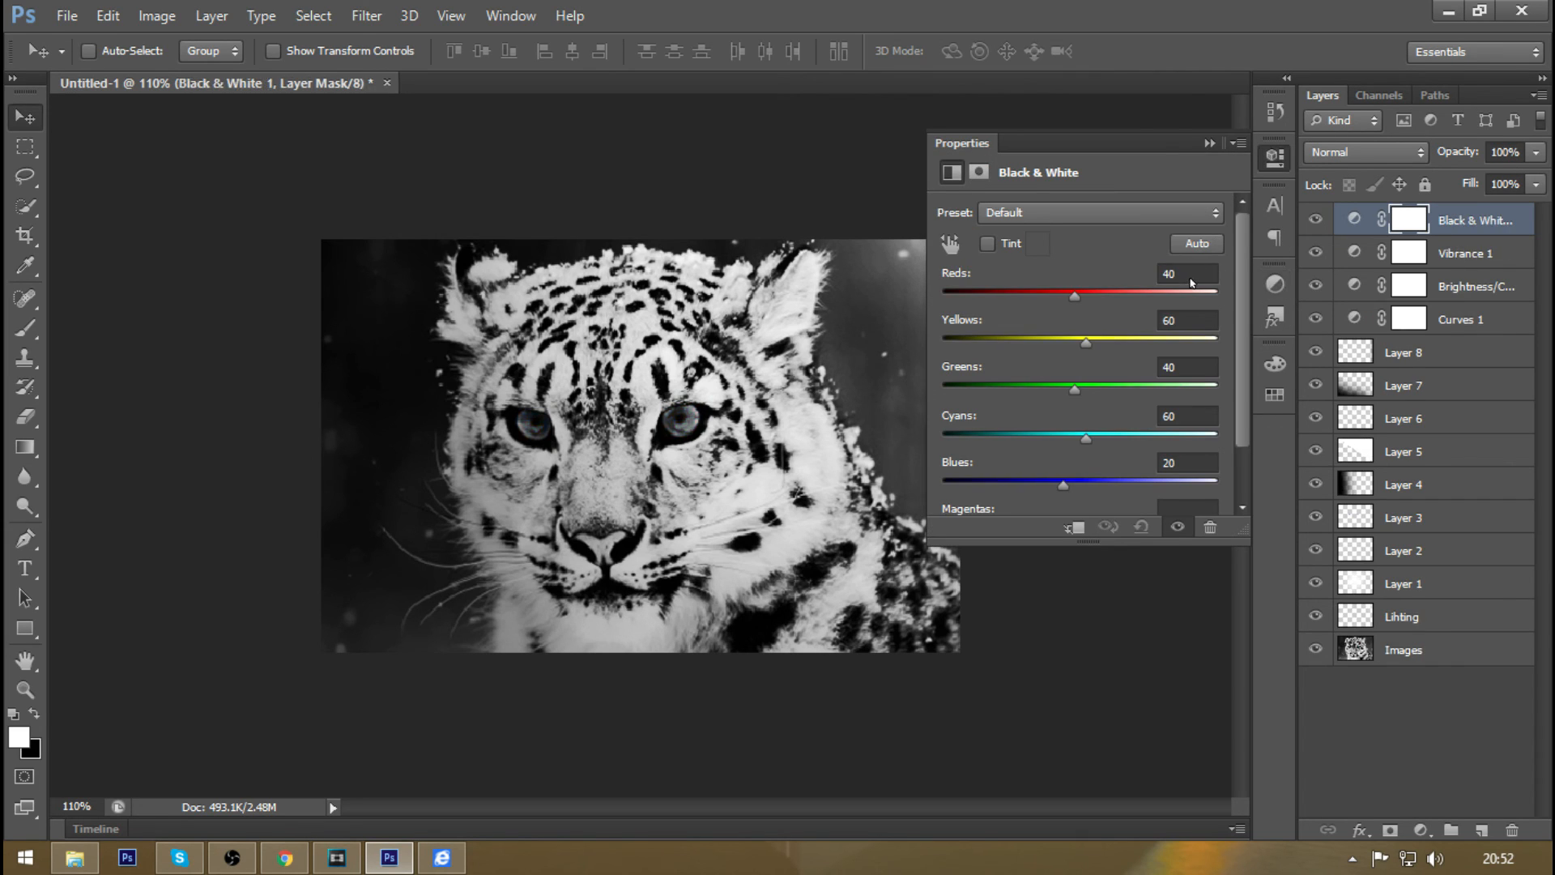
left_click(1201, 273)
left_click(1202, 367)
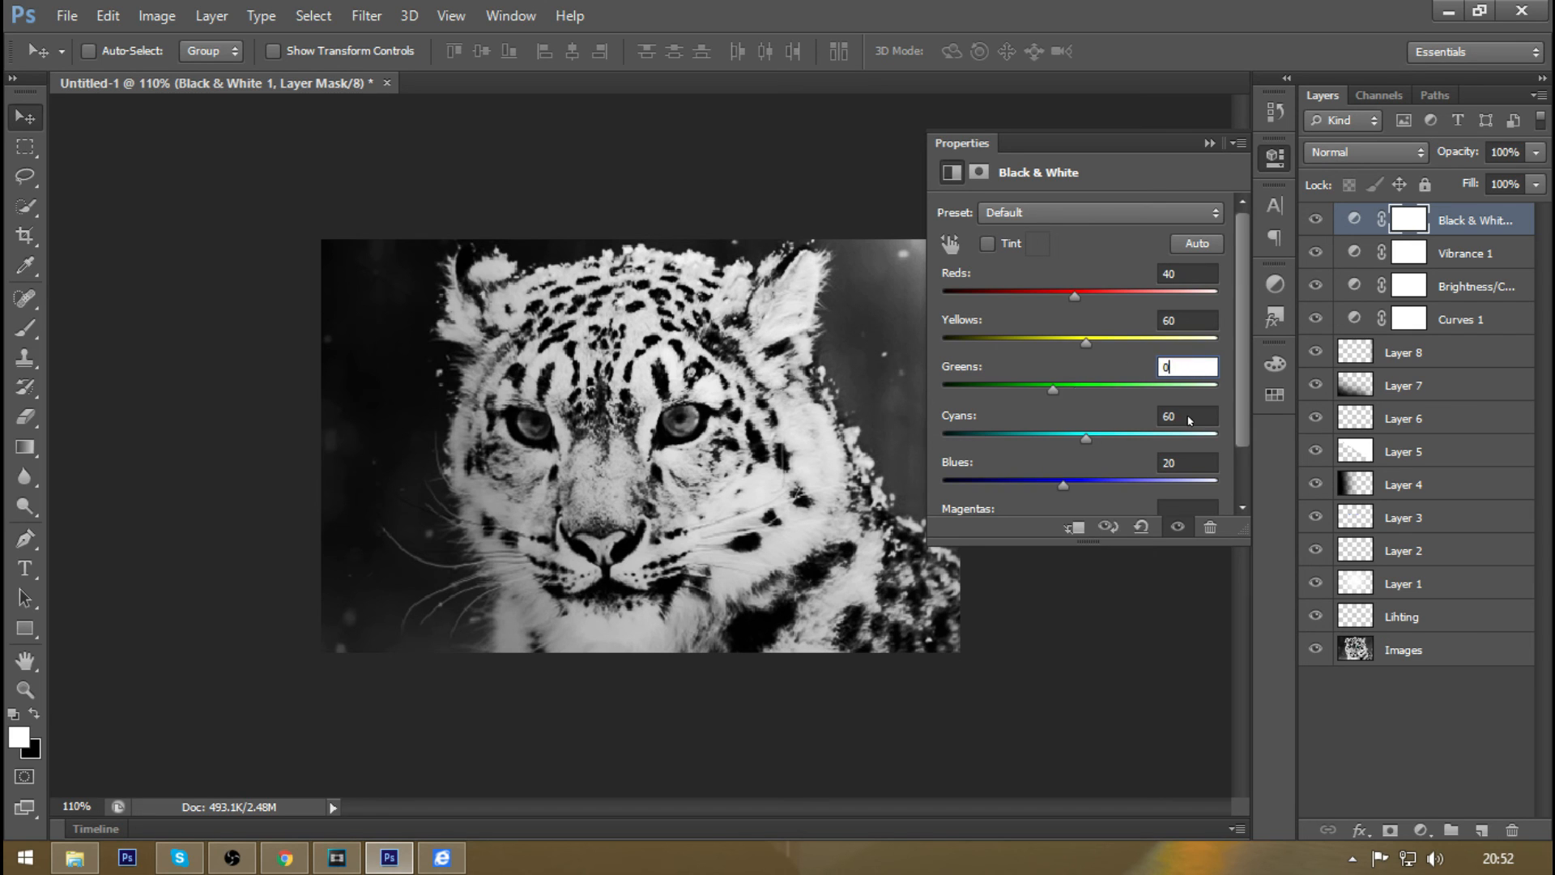
key("Tab")
left_click(1210, 142)
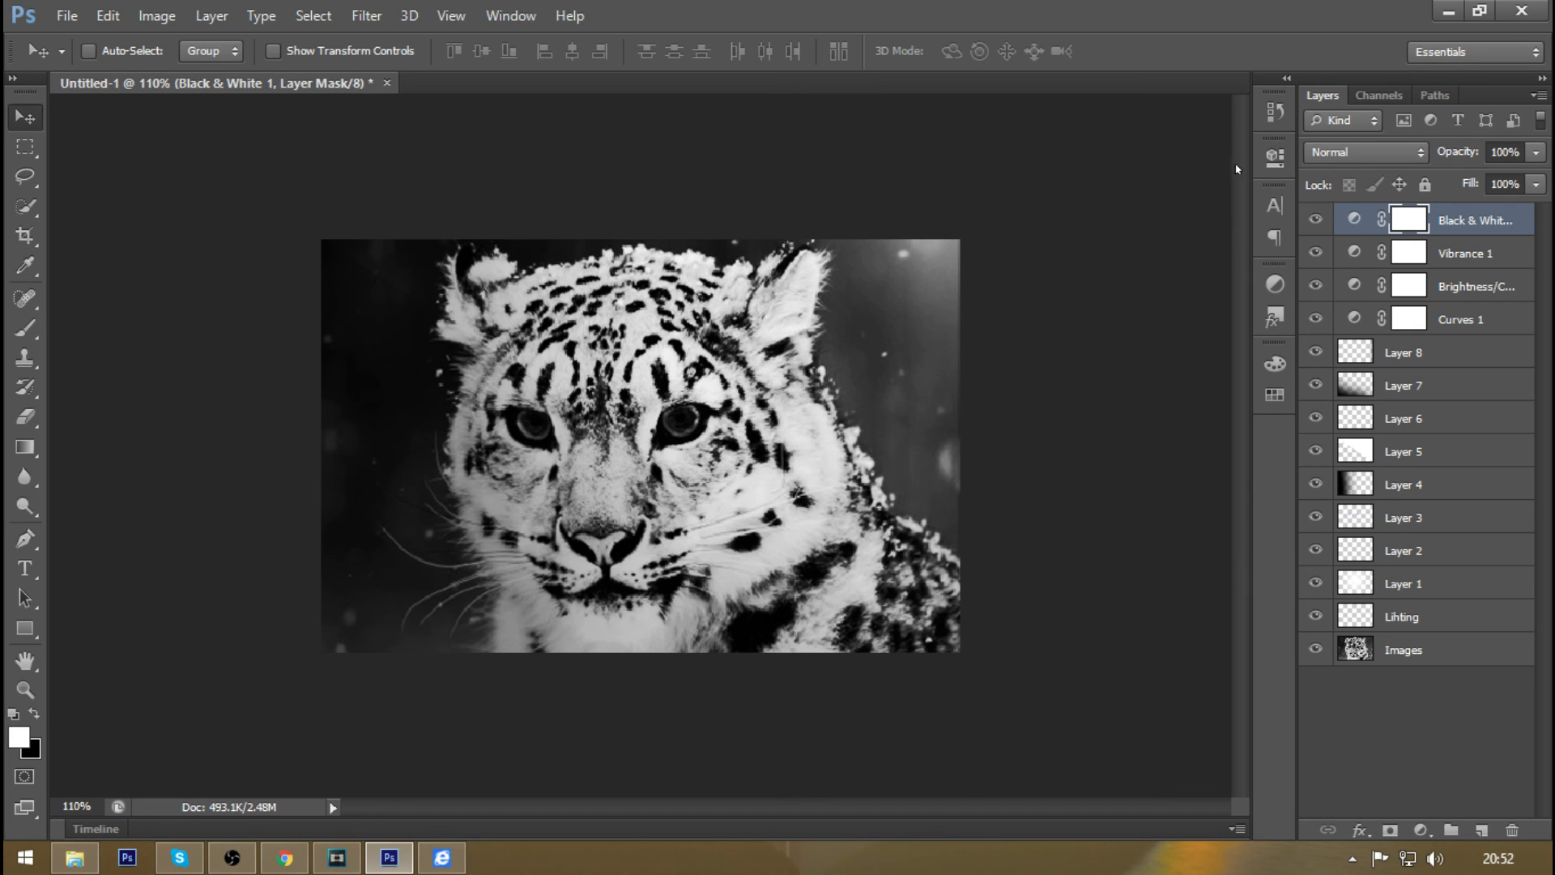
- Set the Black & White layer's blend mode to Overlay and its opacity to 25%
left_click(1402, 154)
left_click(1369, 340)
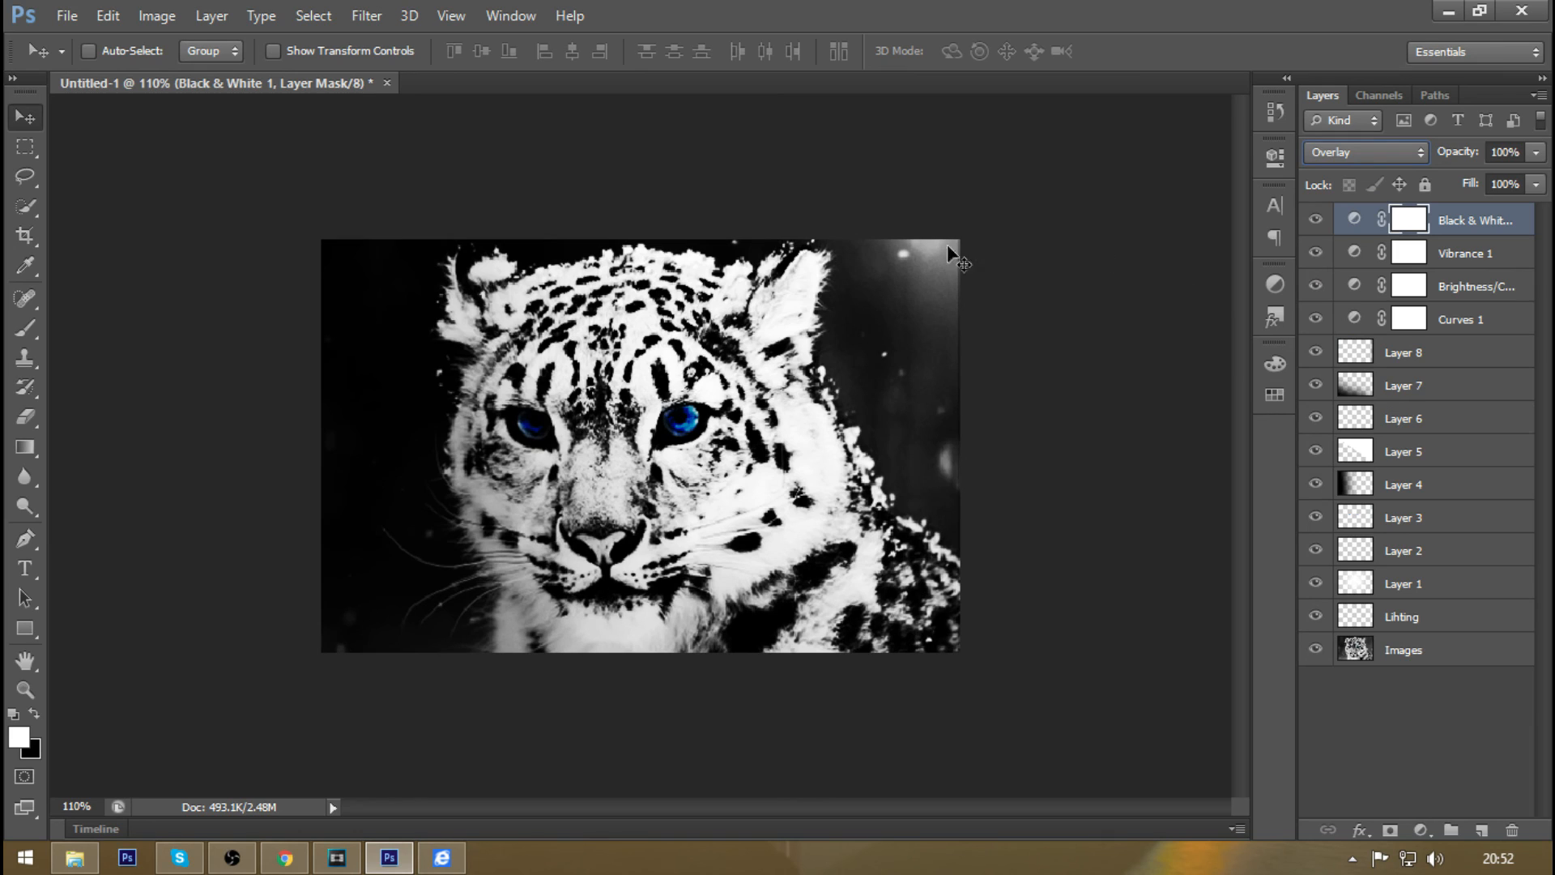
left_click(1505, 152)
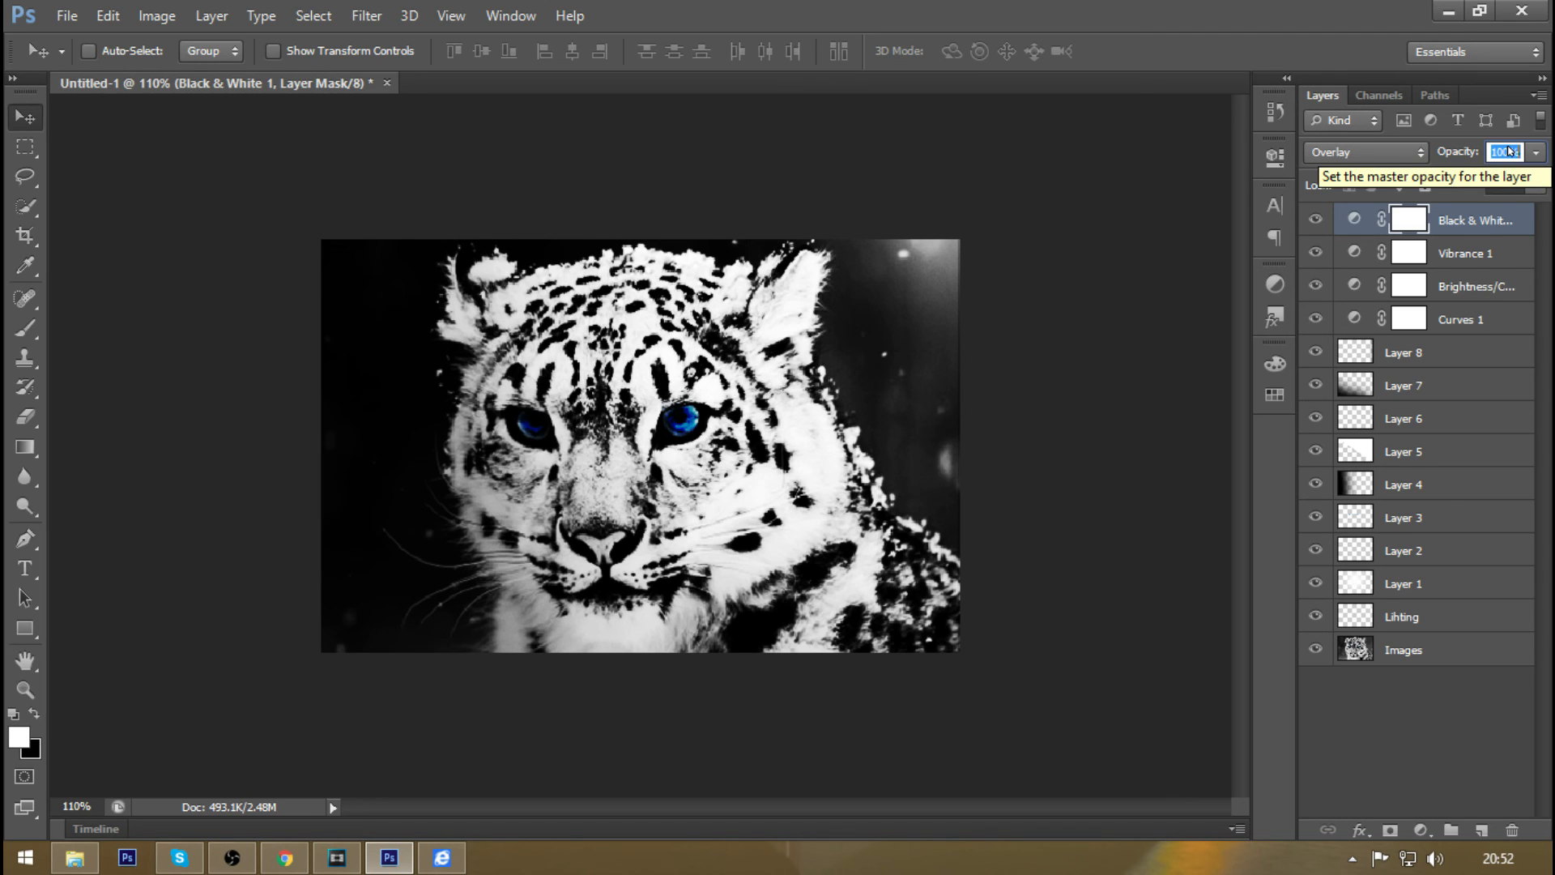
type("25")
key("Return")
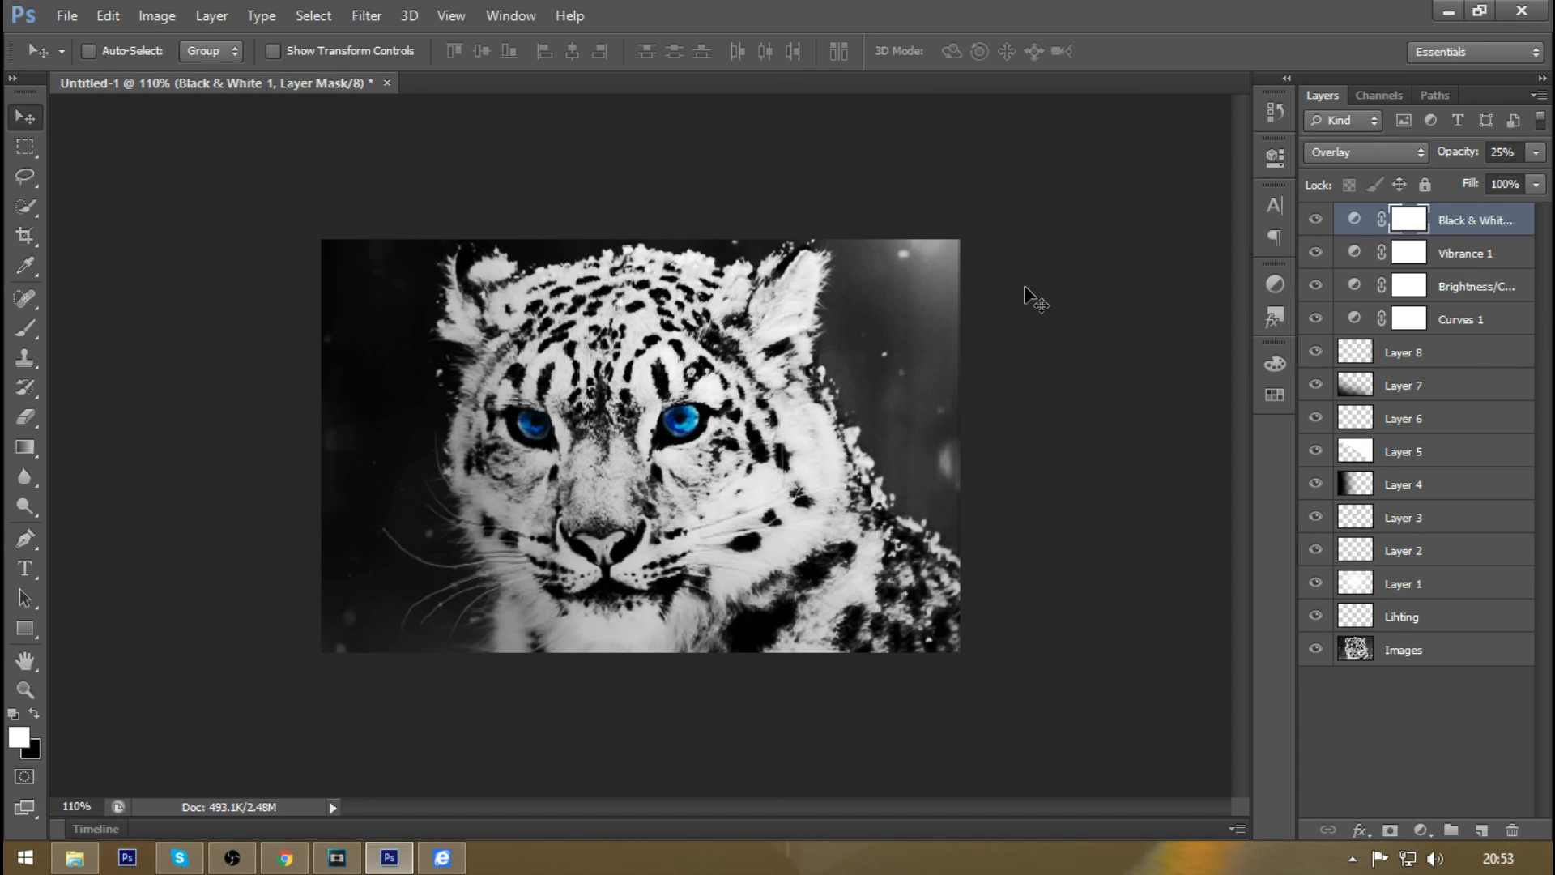
- Activate the Brush tool with black as the foreground colour and select Layer 4
key("b")
key("ctrl+2")
key("x")
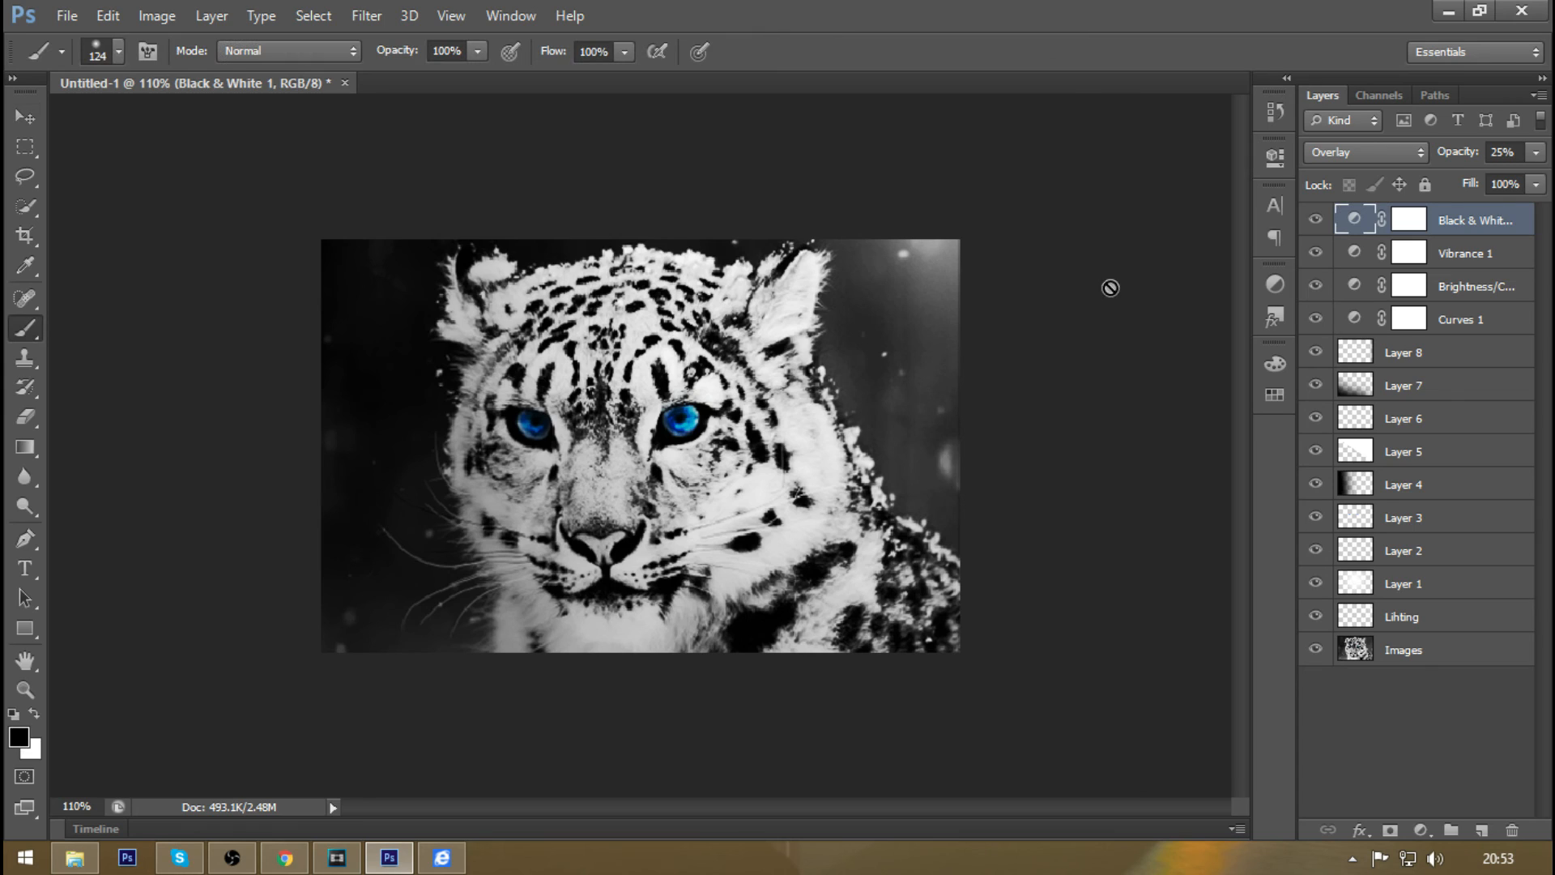
left_click(1408, 479)
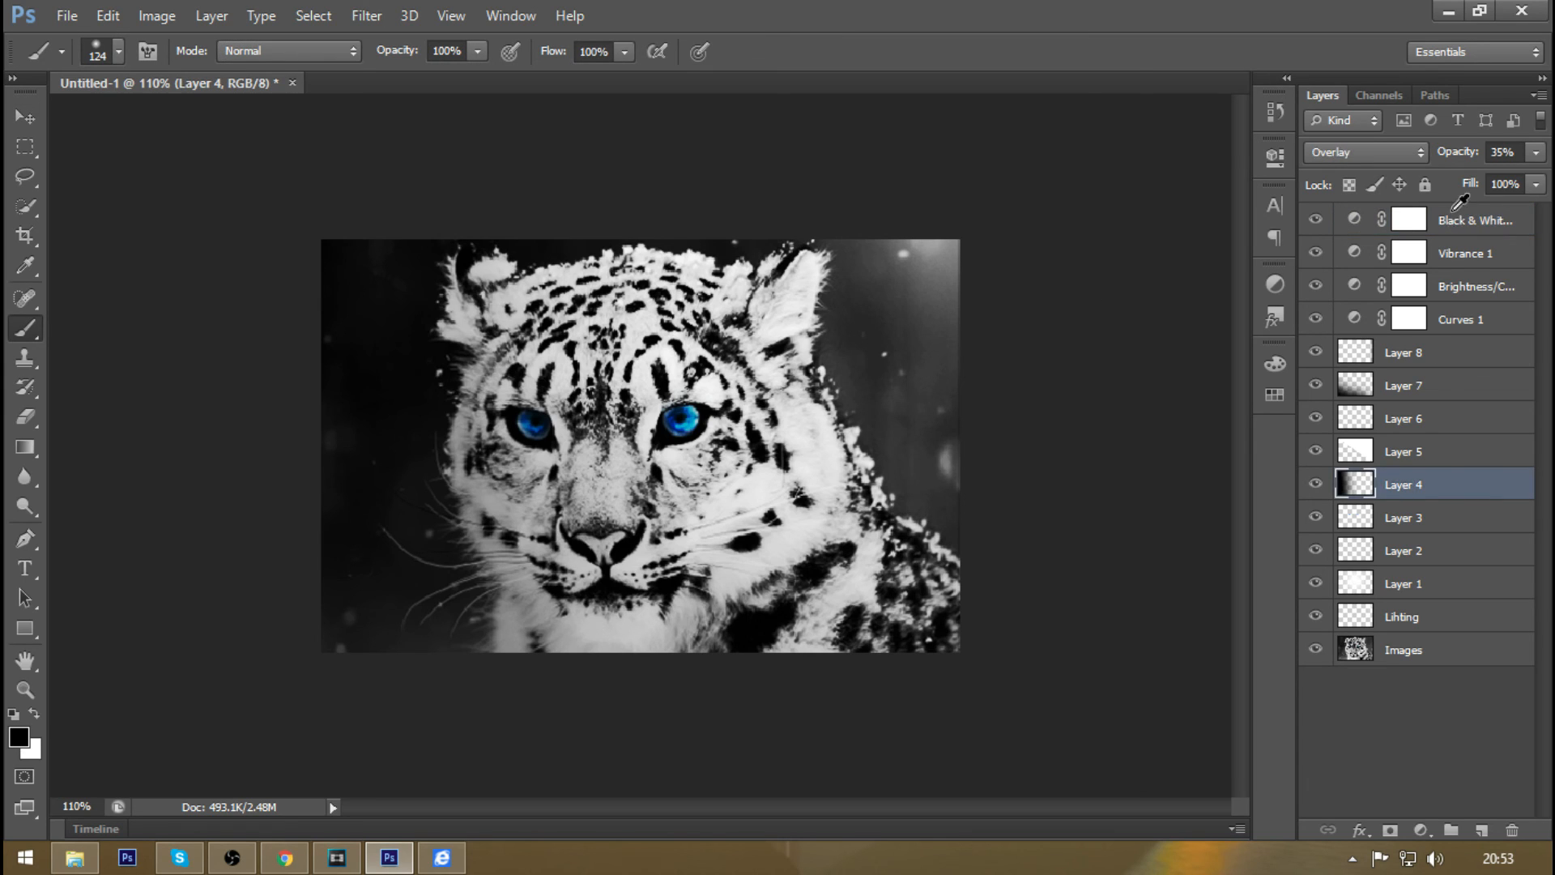